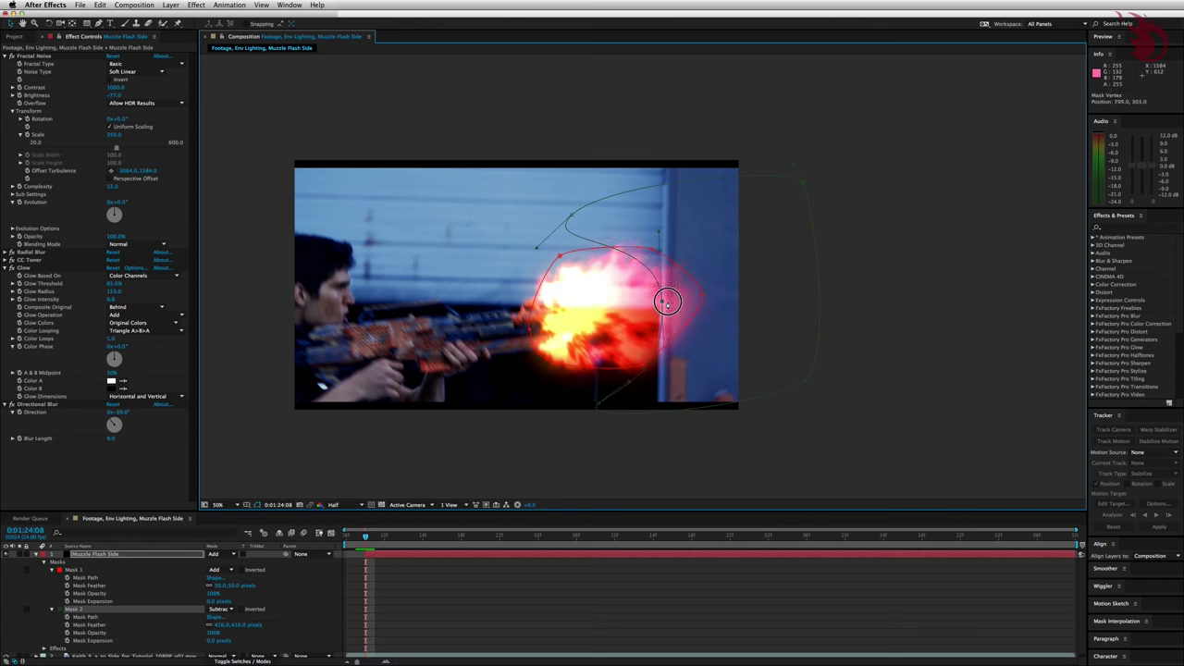
- Review the finished muzzle-flash comp's masks, Barrel Smoke scale of 150 and flash noise brightness
left_click_drag(661, 299, 693, 299)
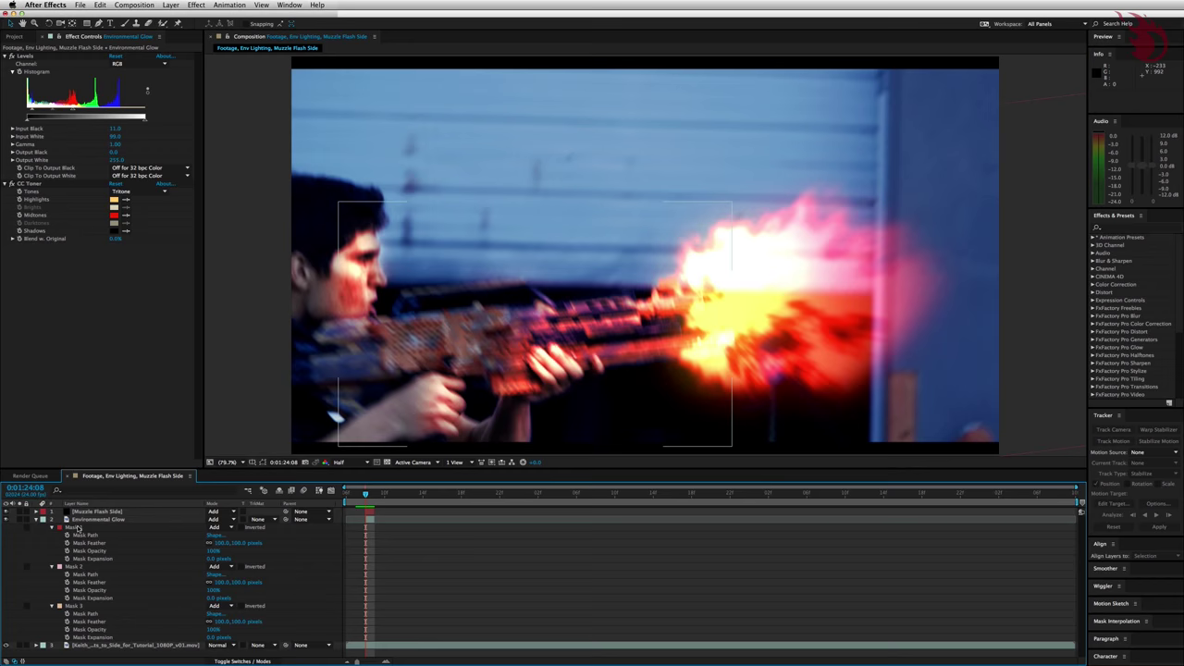
type("85")
key("Return")
type("150")
key("Return")
key("Page_Up")
key("Page_Up")
key("Page_Up")
key("Page_Up")
key("Page_Up")
key("Page_Up")
key("Page_Up")
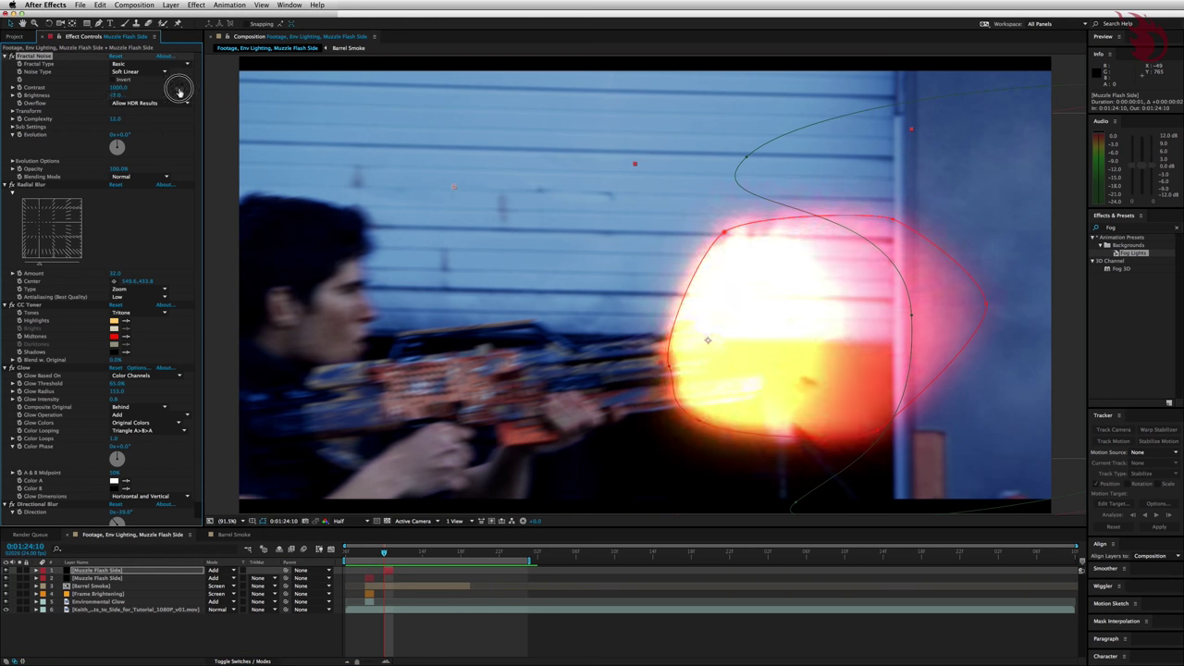
left_click_drag(129, 96, 146, 98)
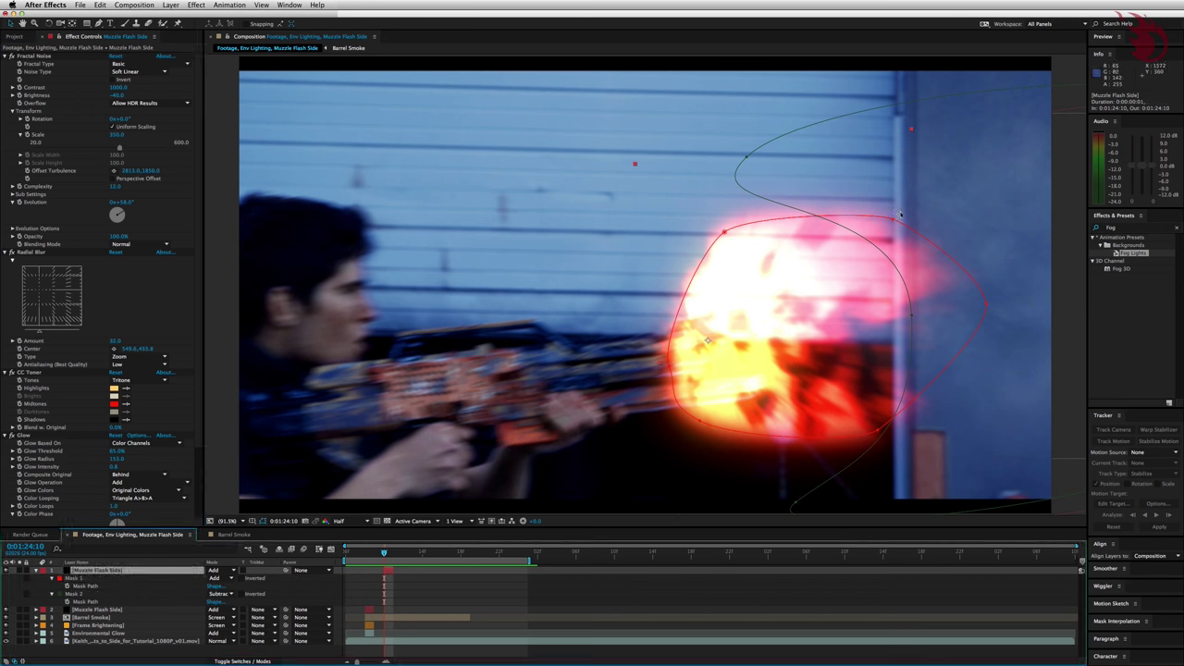
left_click_drag(916, 444, 903, 472)
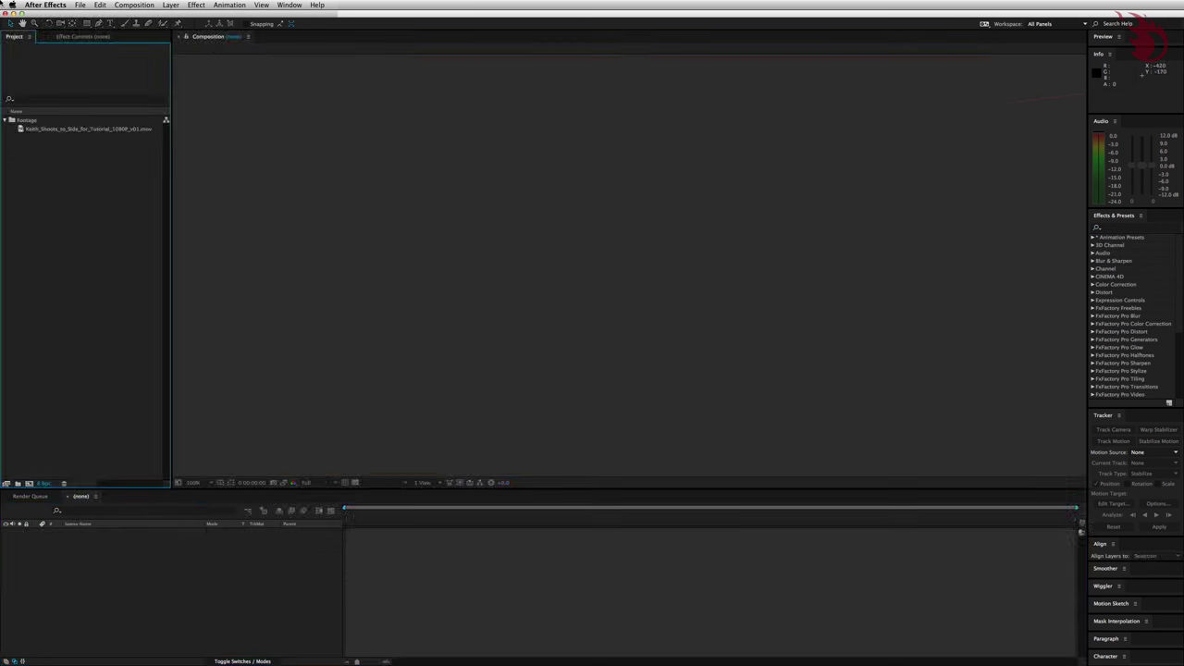
- Check the version information, then build a composition from the footage clip, dismissing the renderer alert
left_click(32, 5)
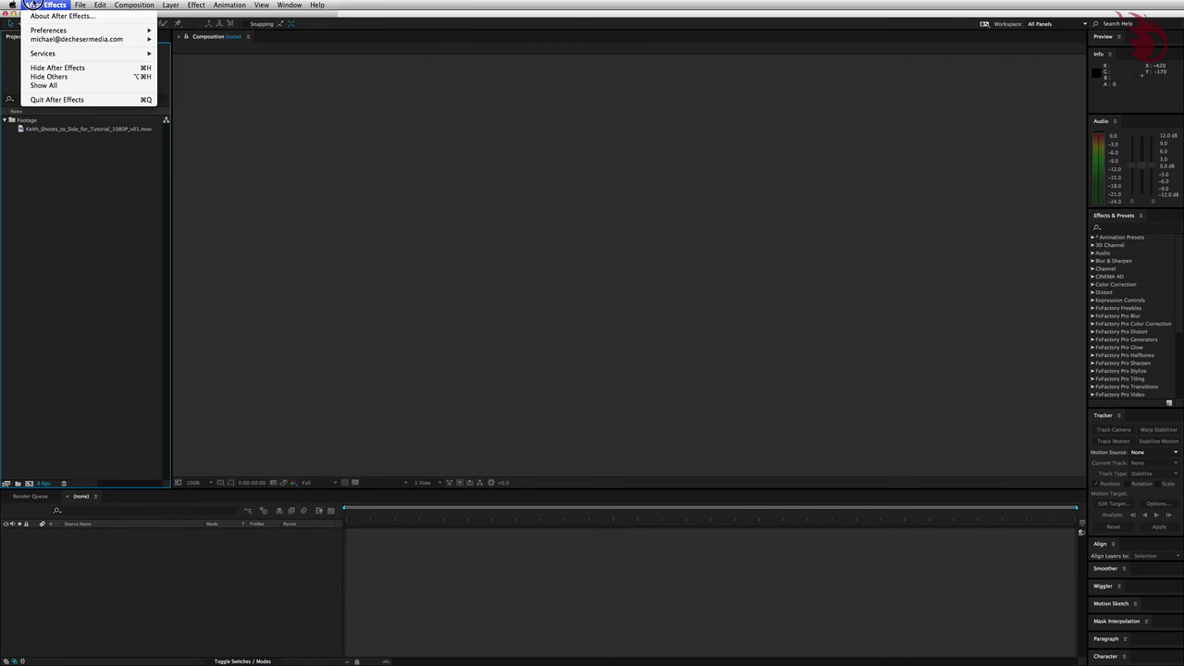
left_click(62, 15)
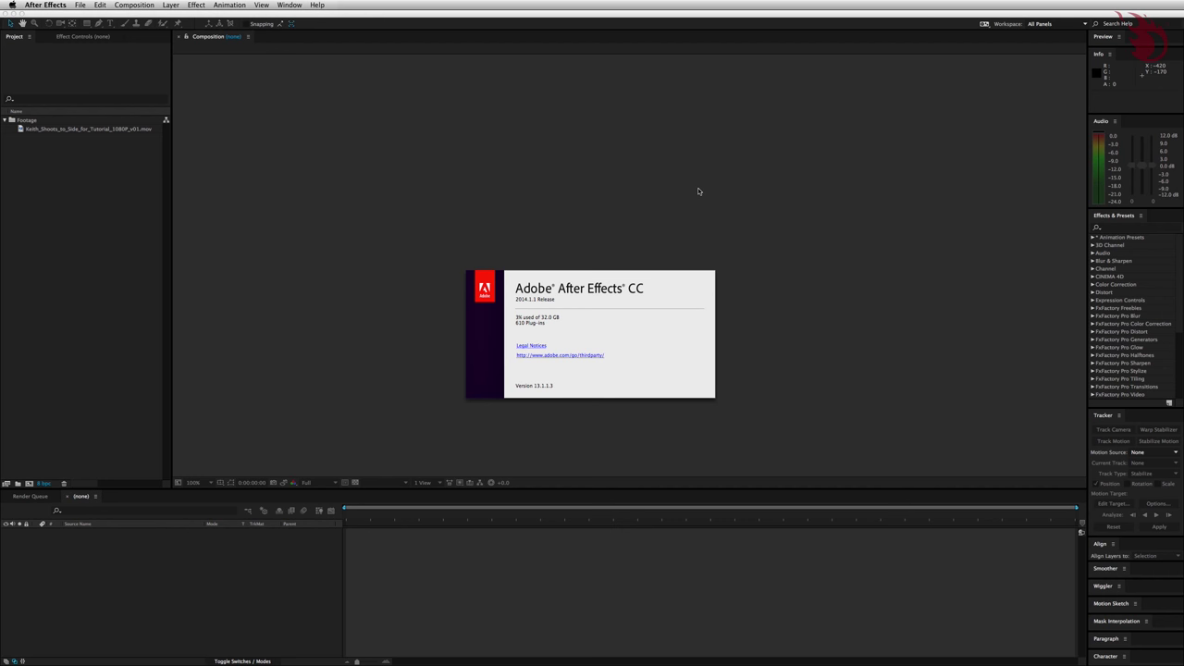
left_click(606, 319)
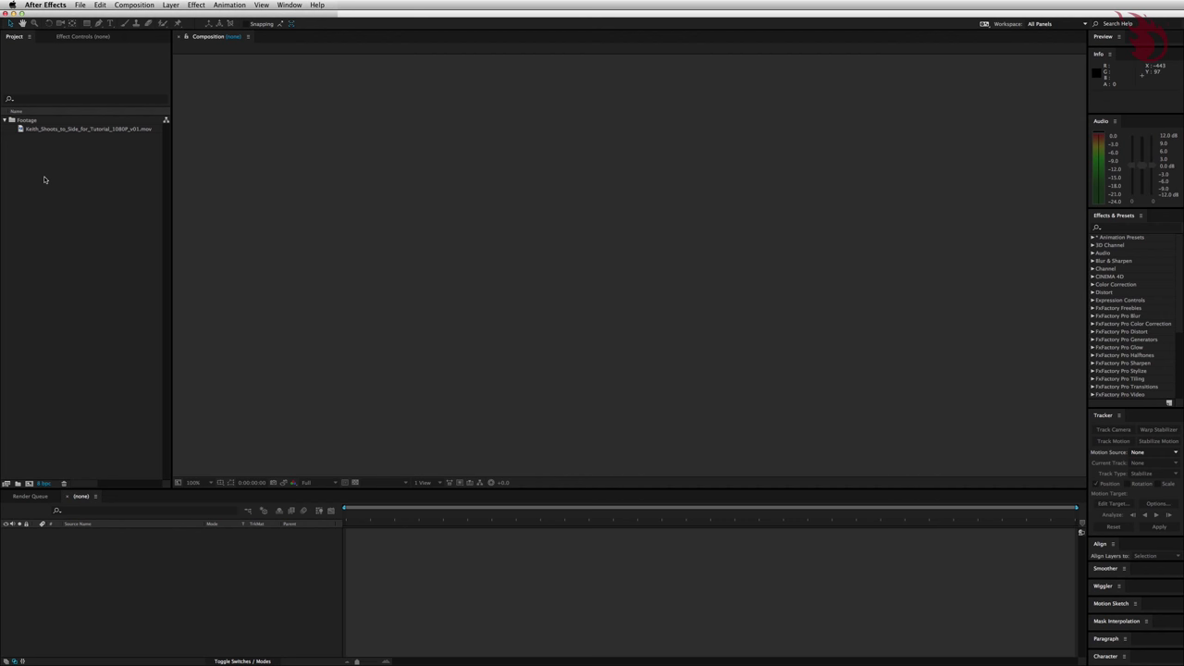
mouse_move(63, 131)
left_mouse_down()
mouse_move(47, 249)
mouse_move(46, 452)
mouse_move(31, 487)
left_mouse_up()
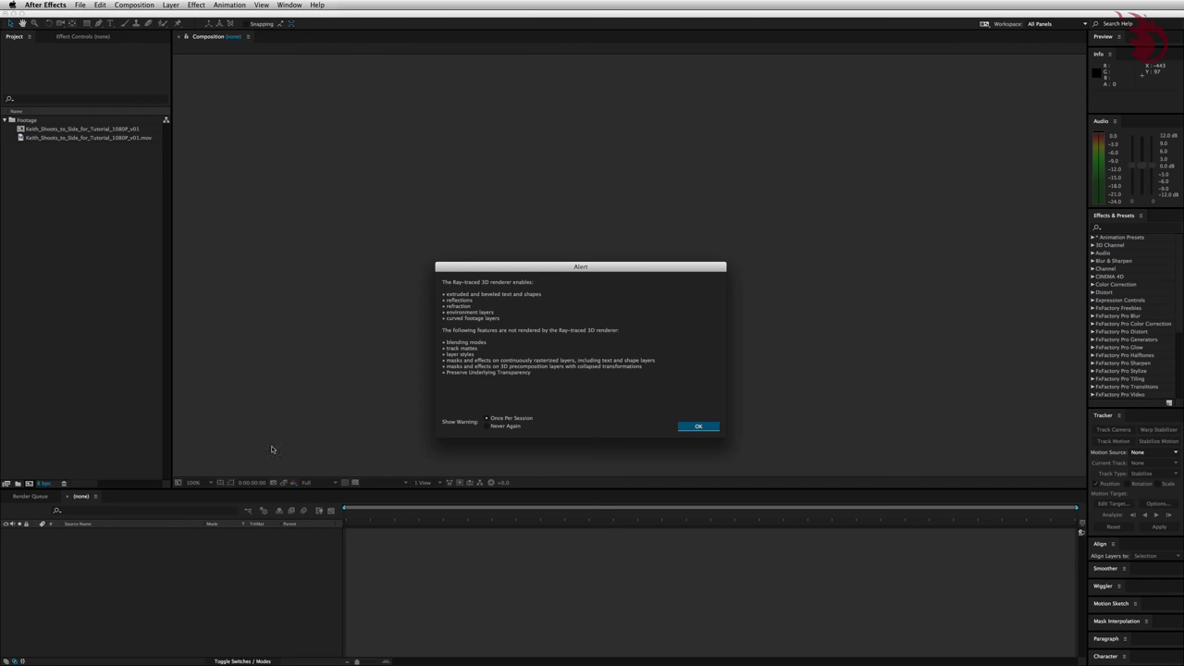
left_click(702, 428)
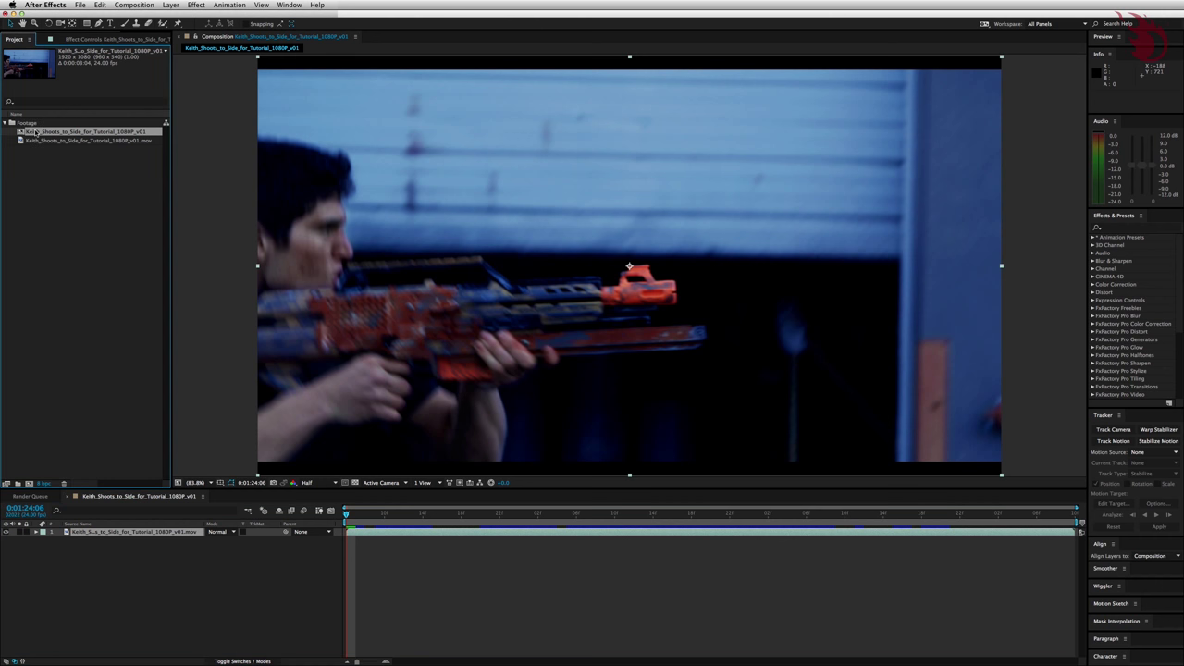
- Rename the composition to 'Footage, Env Lighting, Muzzle Flash Side'
key("Return")
type("Footage")
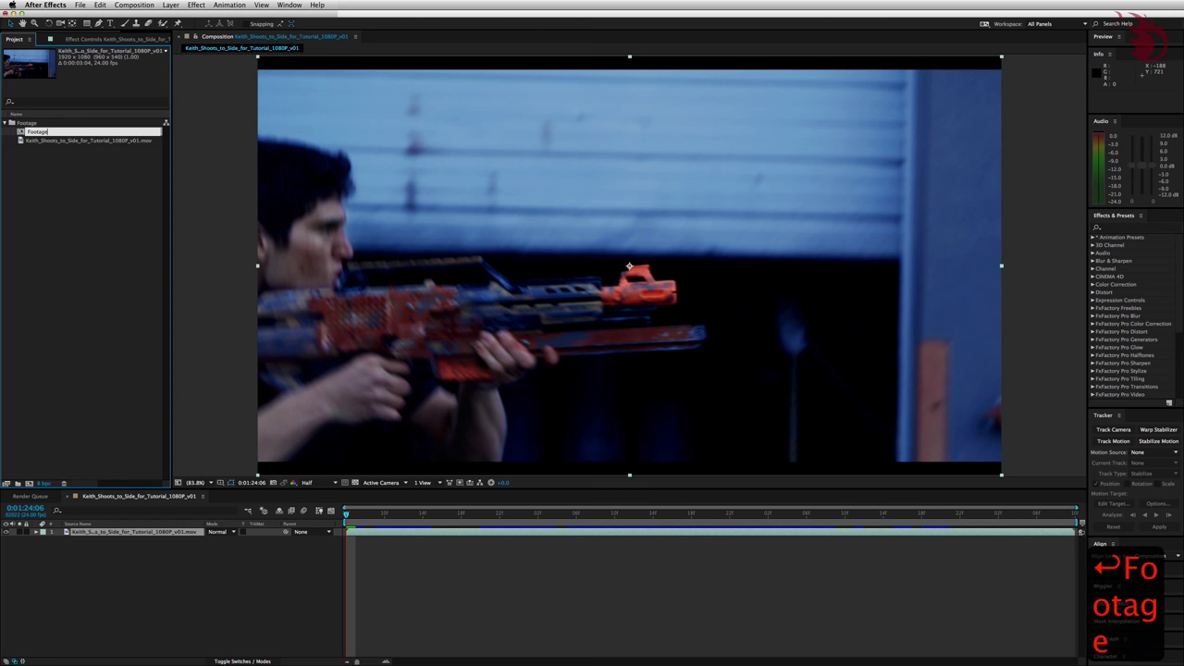
type(", Env")
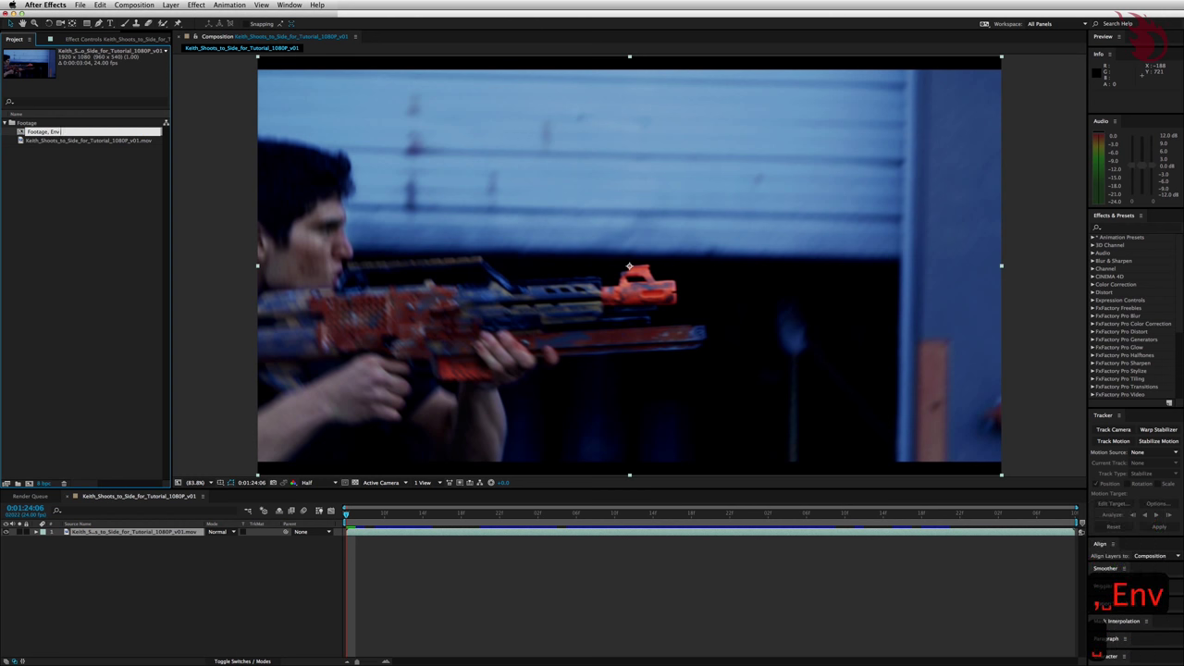
type(" Lighting")
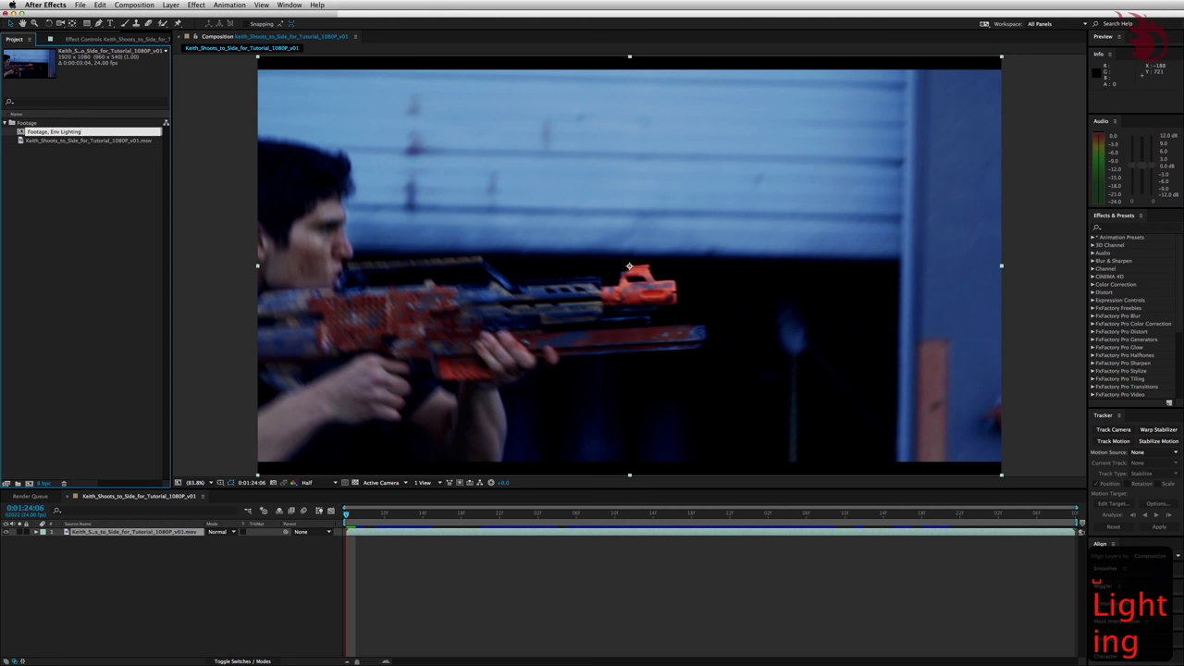
type(", Muzzle")
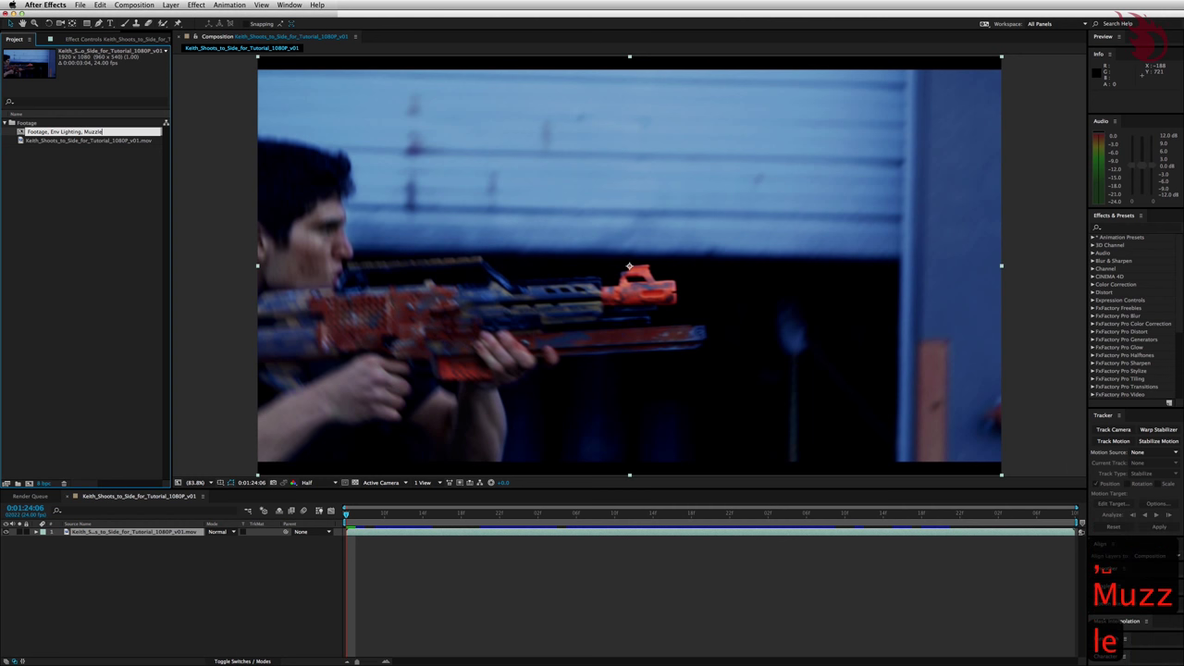
type(" Flash Side")
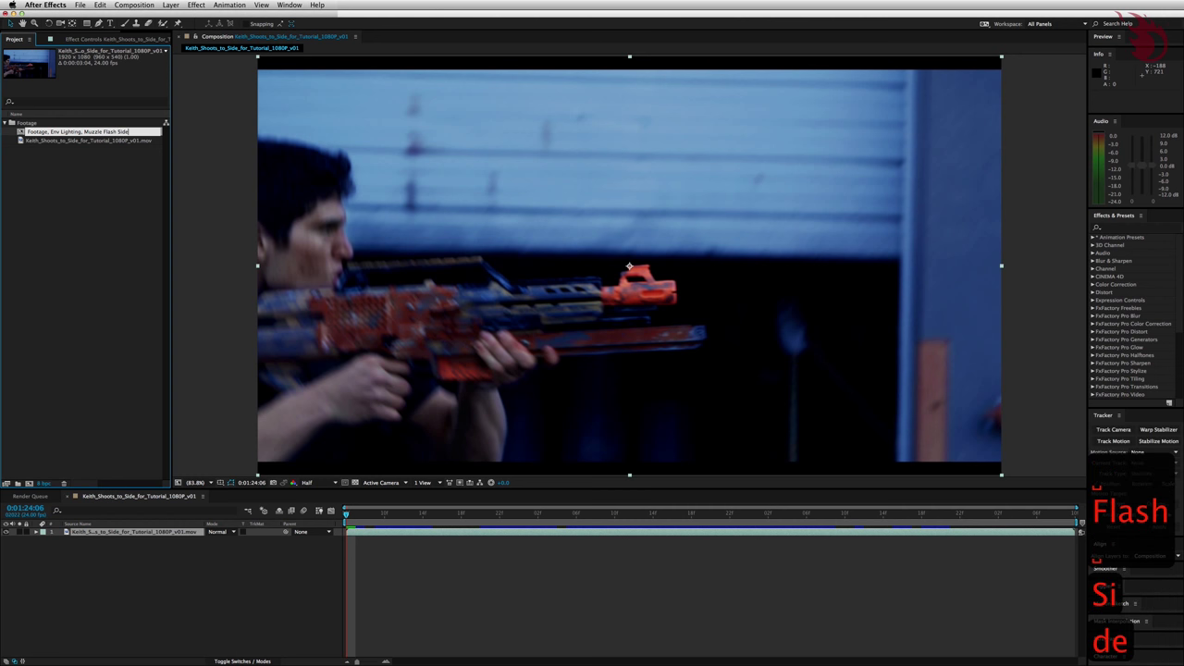
key("Return")
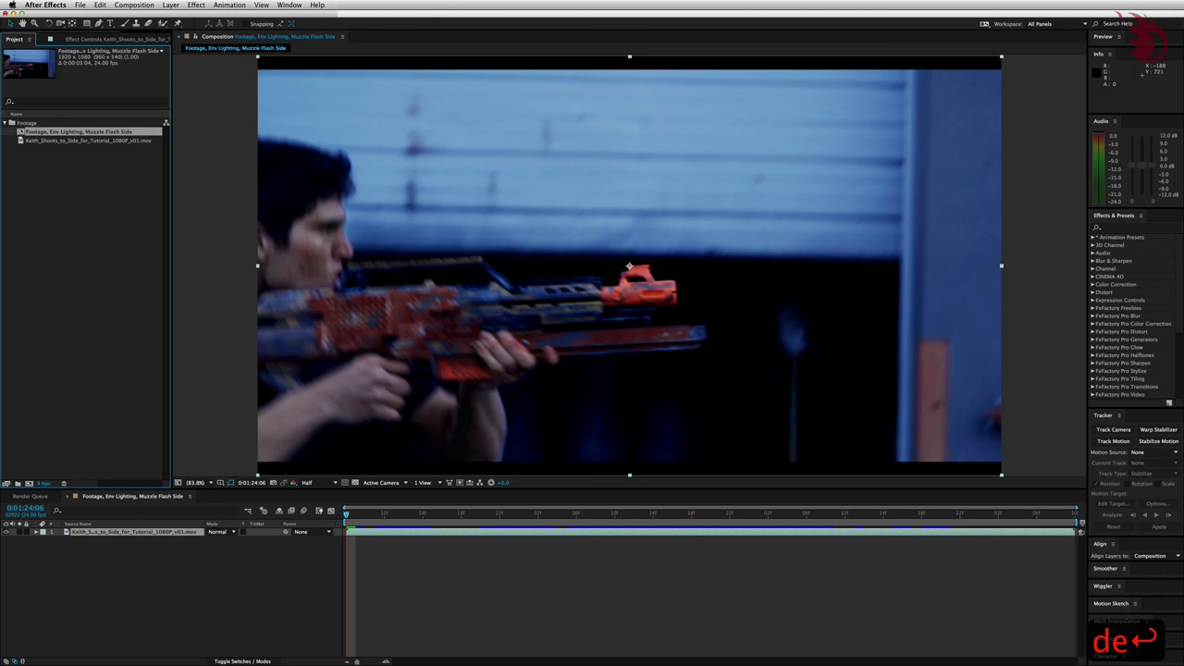
key("F2")
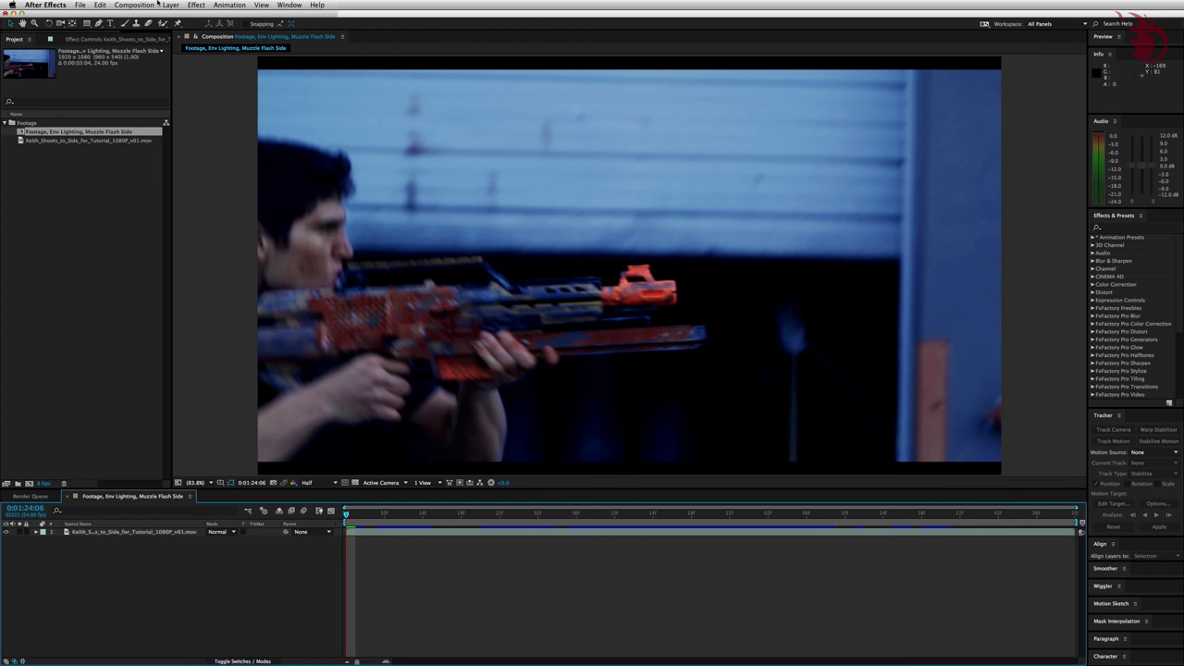
- Add a black 1920x1080 solid named 'Muzzle Flash Side' above the footage
left_click(170, 5)
mouse_move(181, 19)
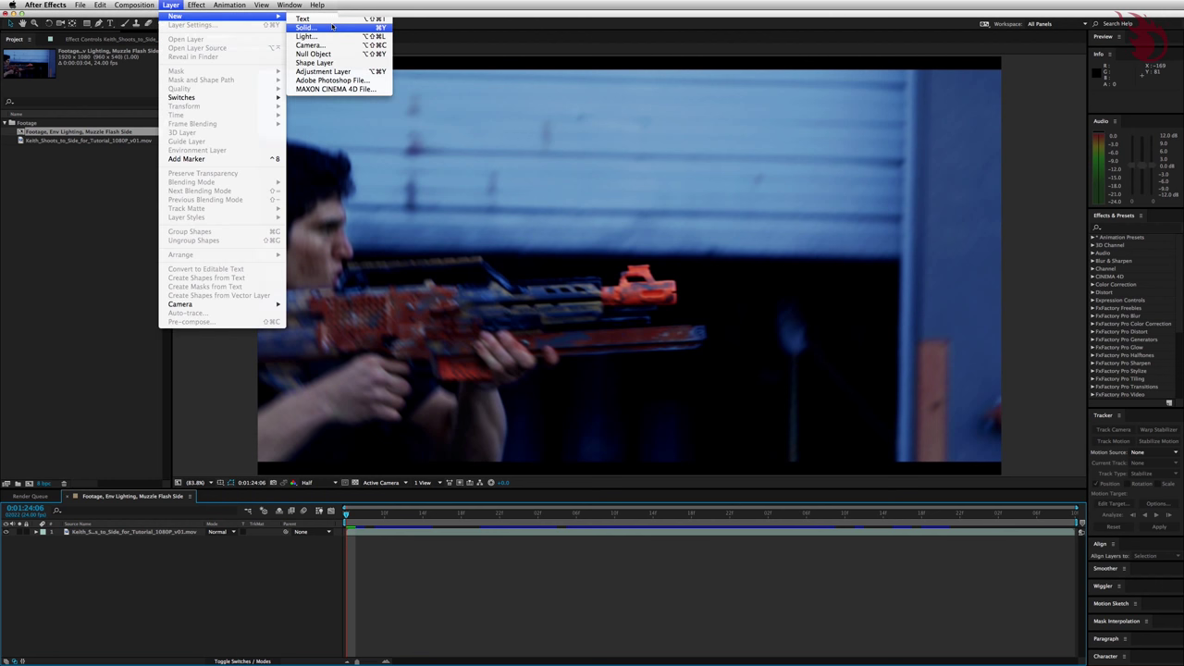
left_click(230, 563)
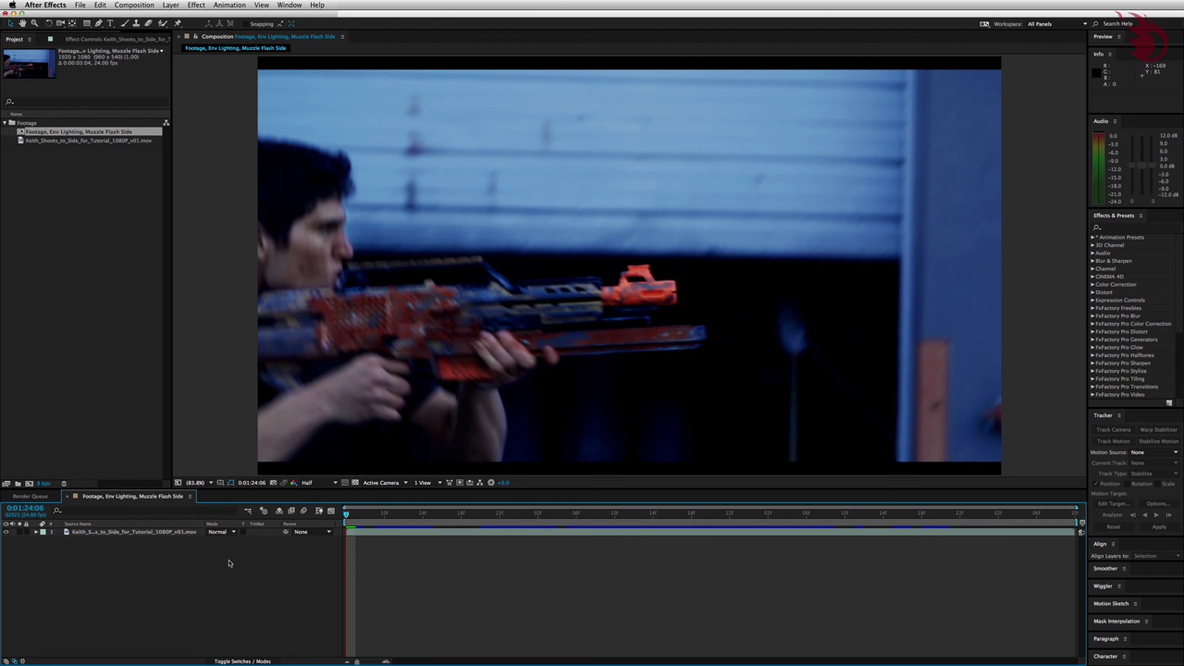
right_click(222, 558)
mouse_move(225, 560)
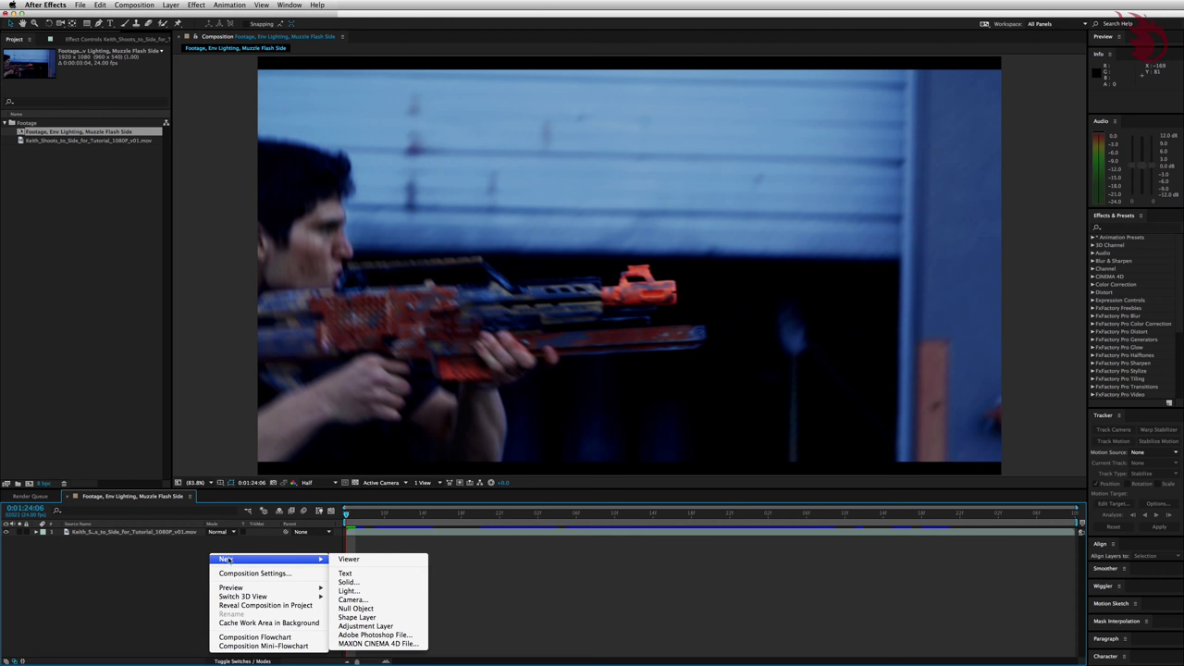
left_click(359, 585)
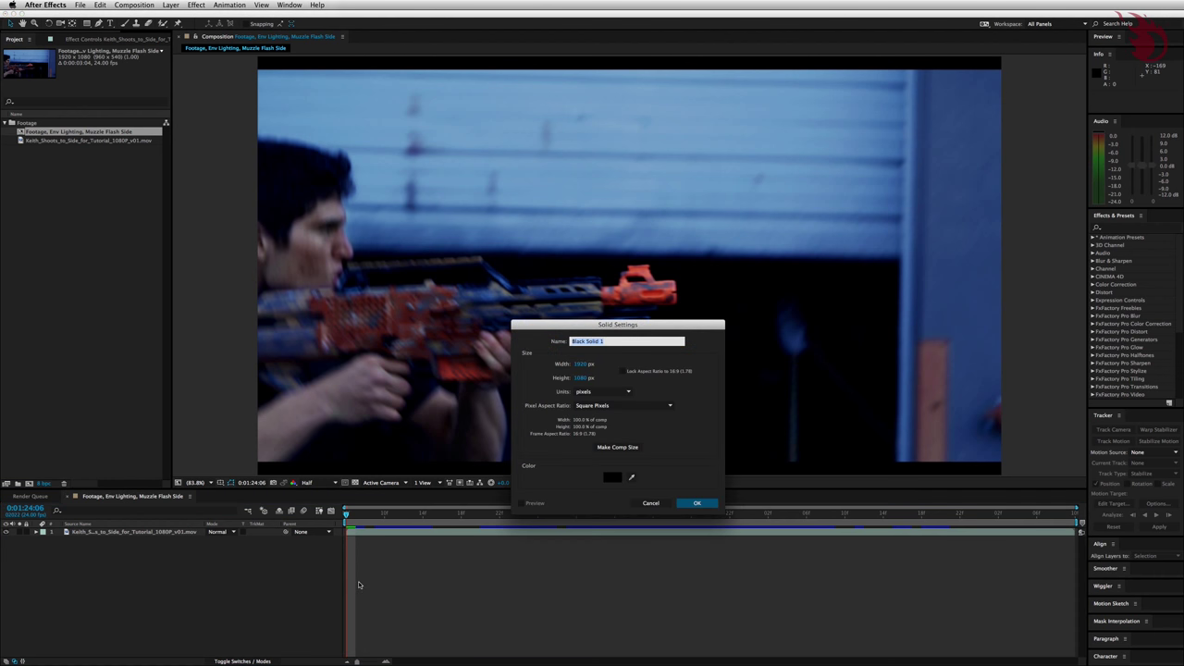
type("M")
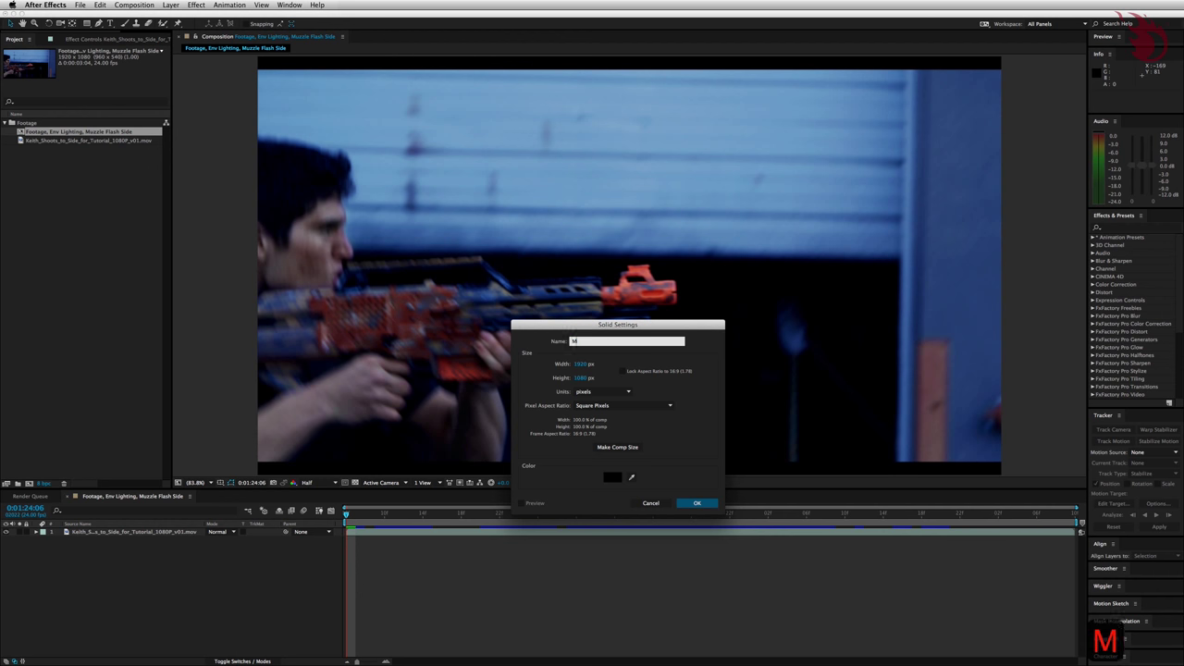
type("uzzle Flash Side")
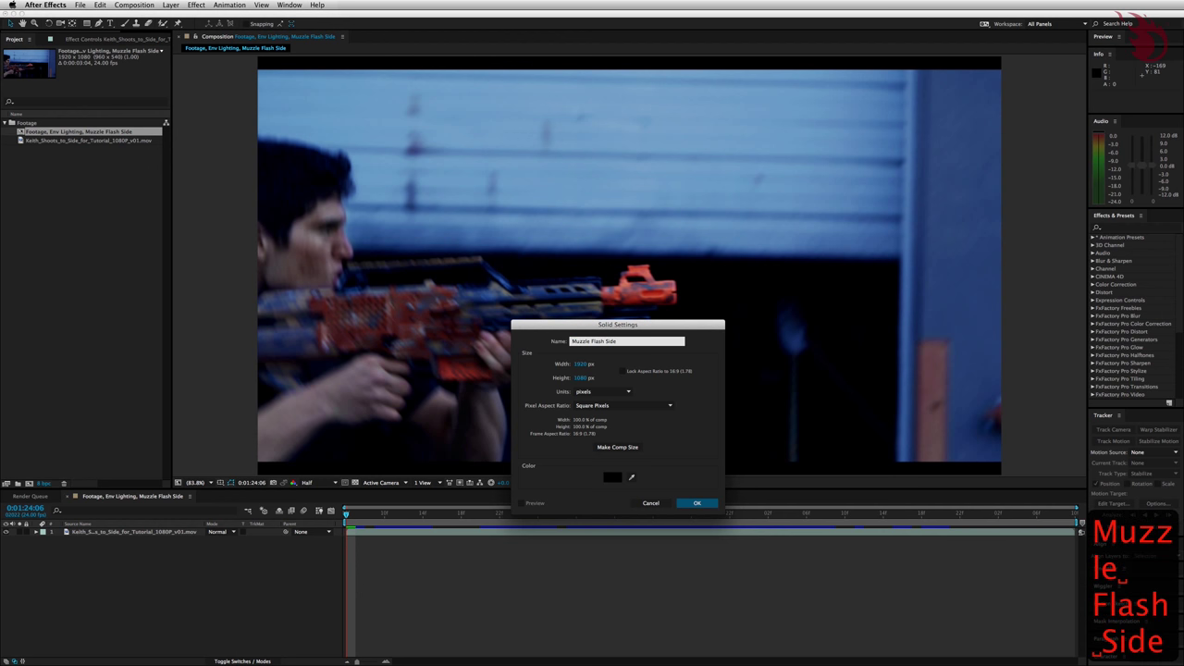
key("Return")
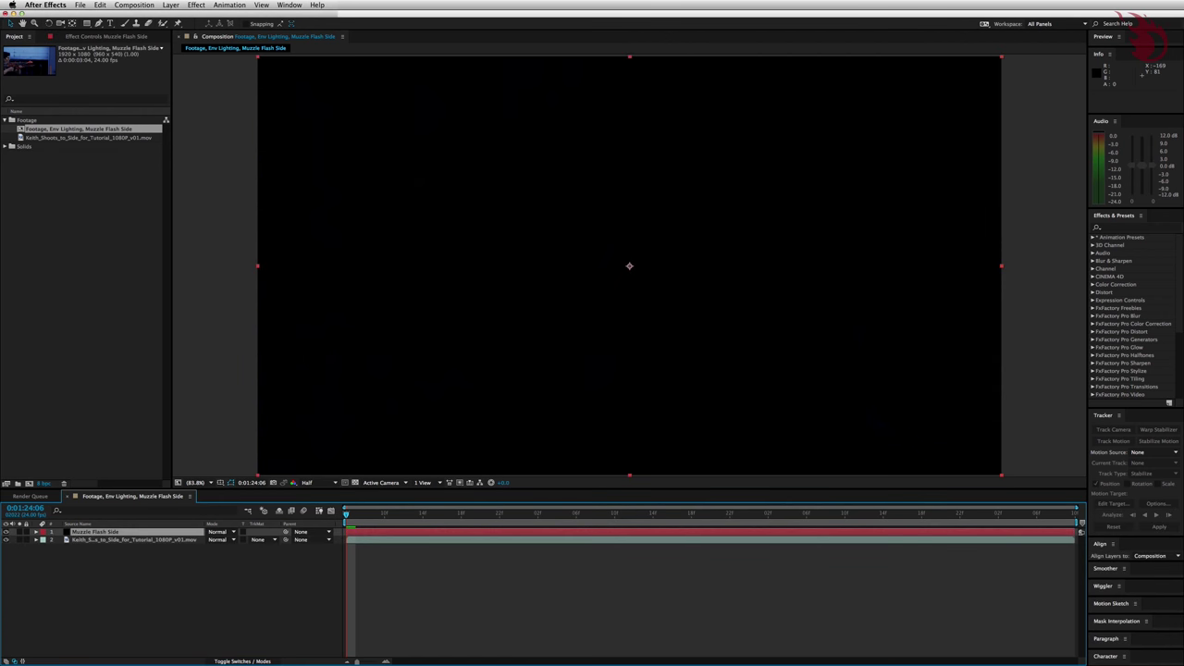
- Apply the Fractal Noise effect to the Muzzle Flash Side solid
left_click(191, 5)
mouse_move(248, 250)
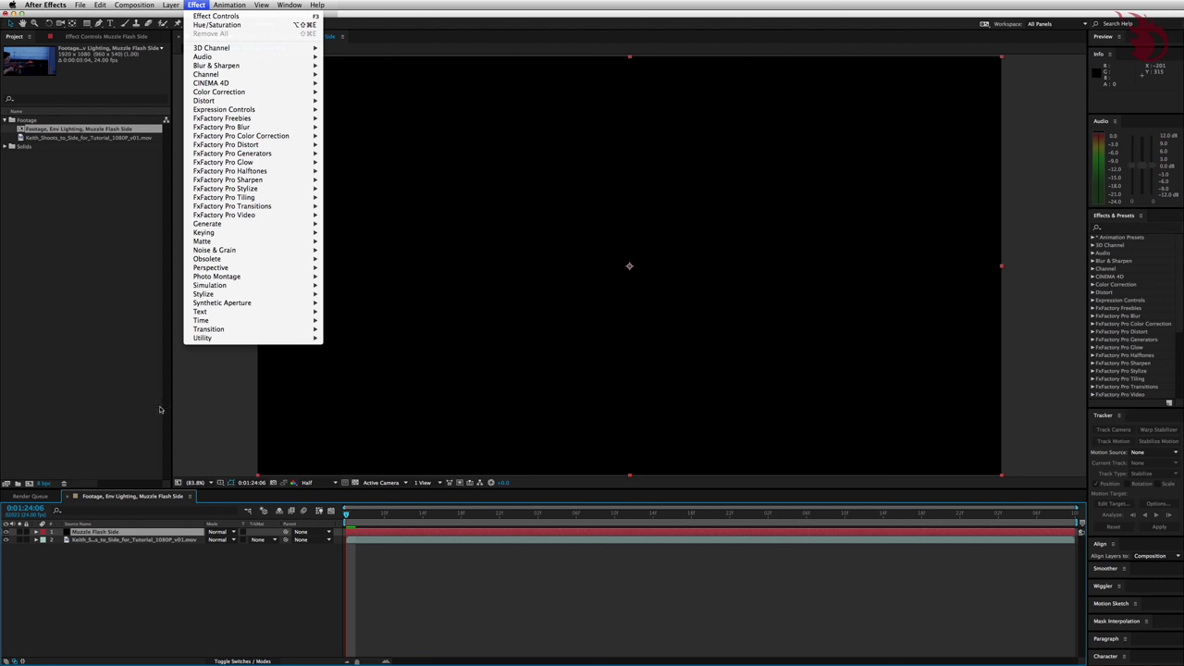
left_click(171, 559)
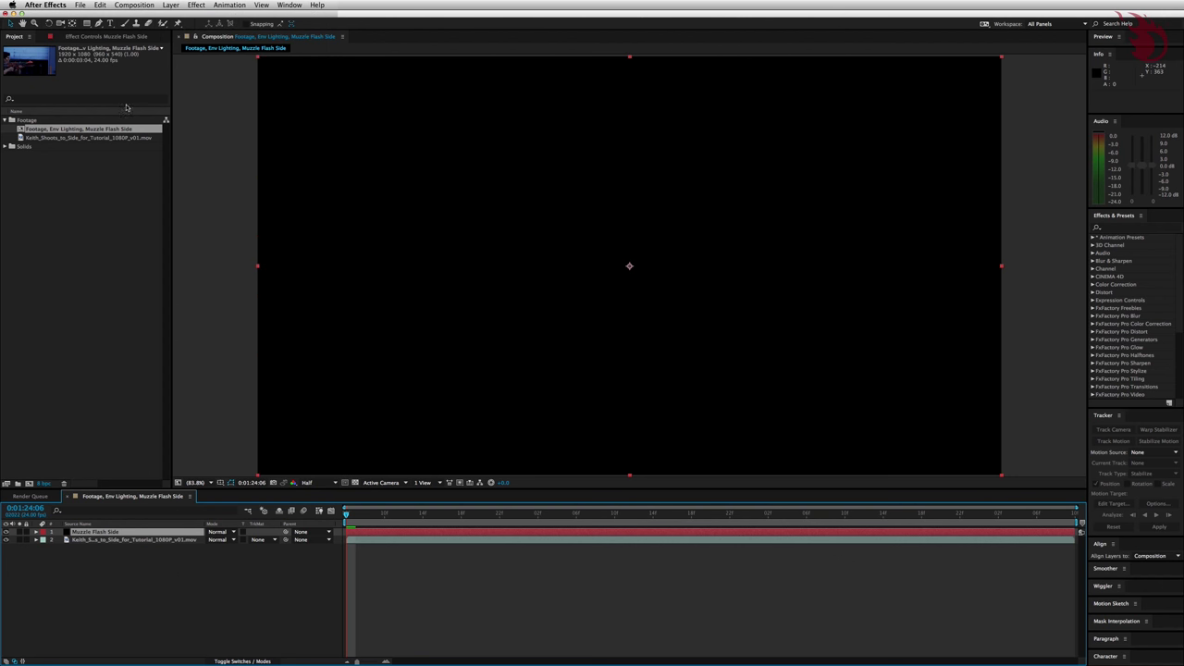
key("F3")
right_click(55, 152)
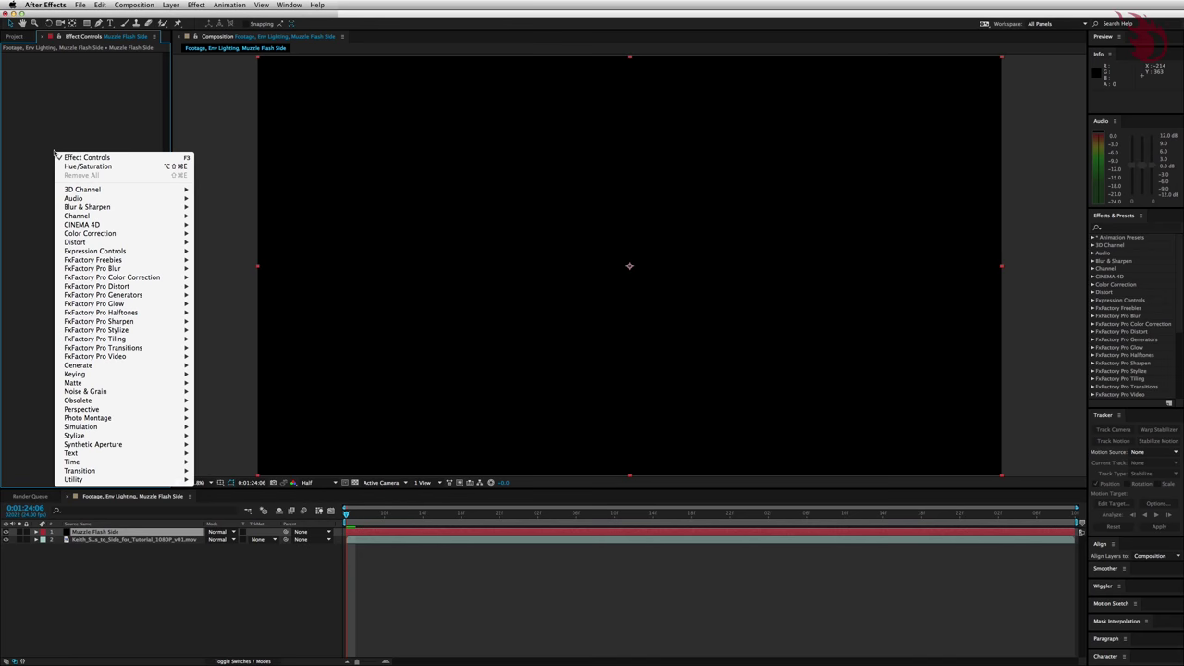
mouse_move(118, 393)
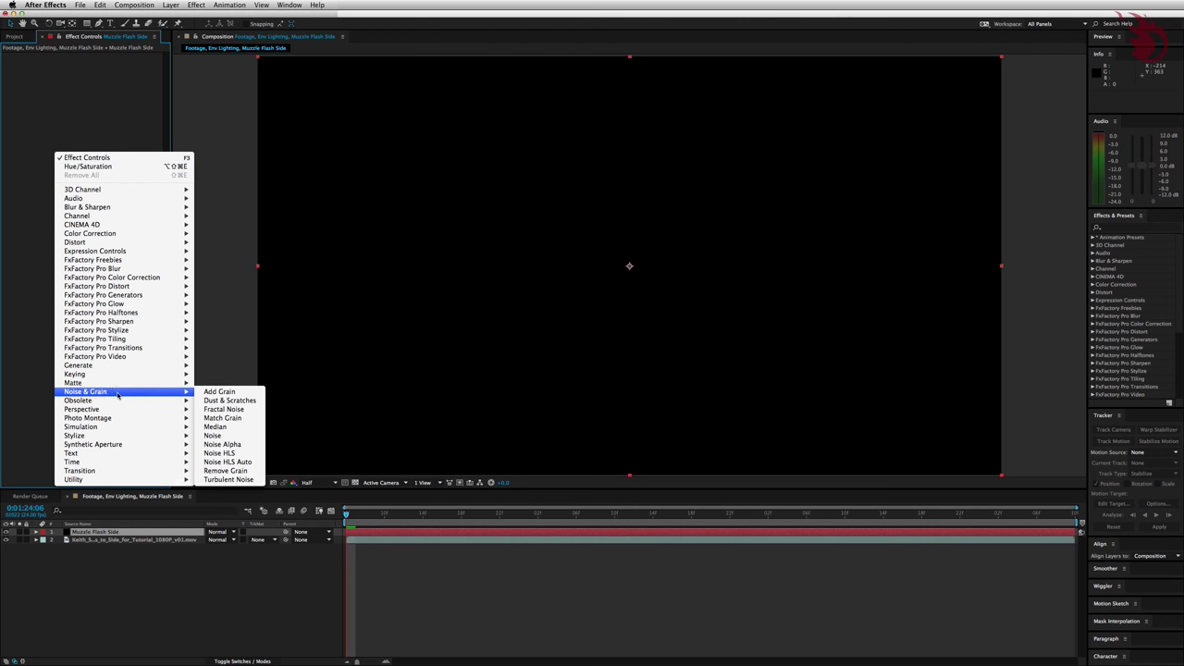
left_click(223, 409)
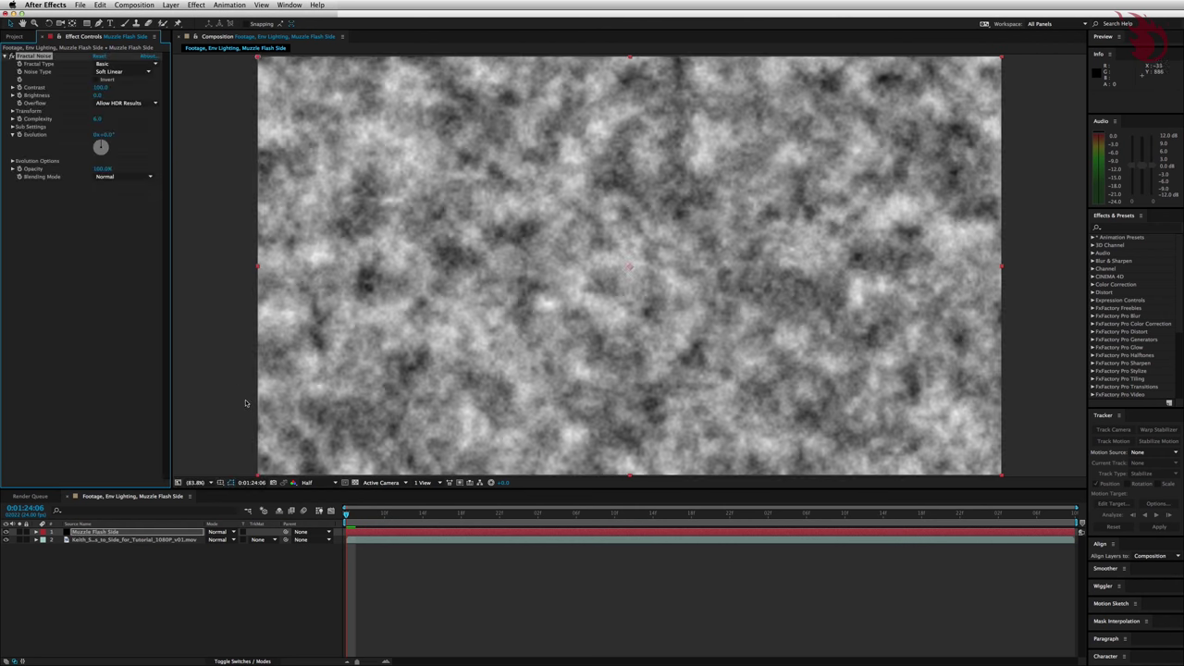
- Set Fractal Noise Contrast to 1000 and Brightness to -77
left_click(95, 86)
type("1000")
key("Tab")
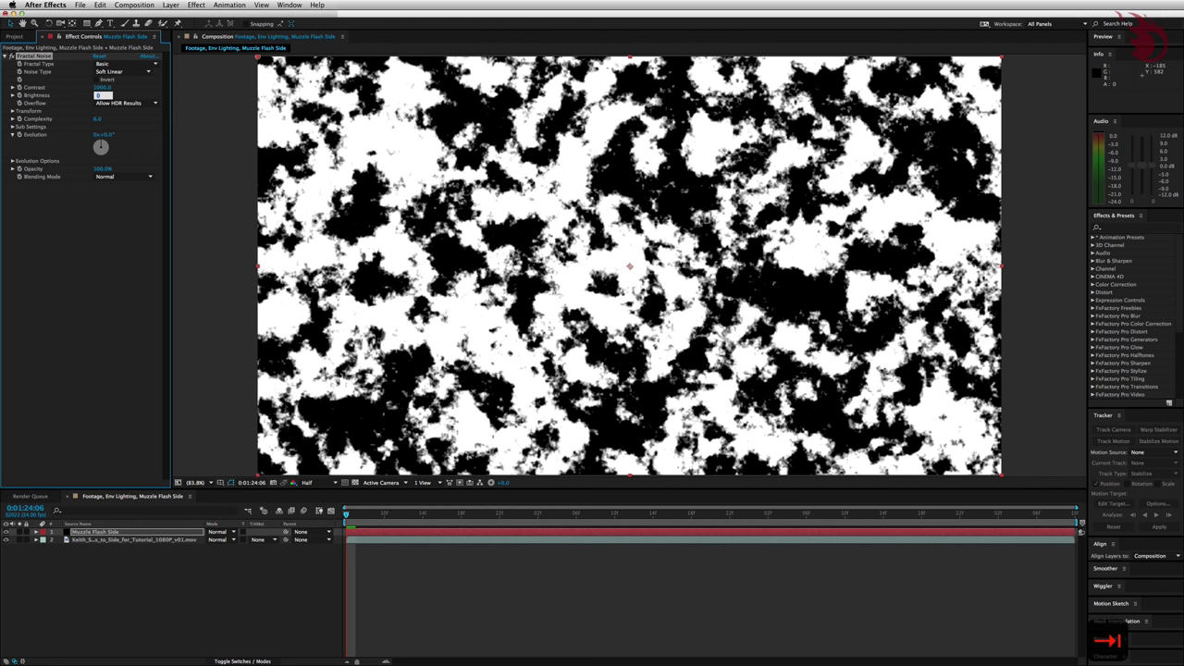
type("-77")
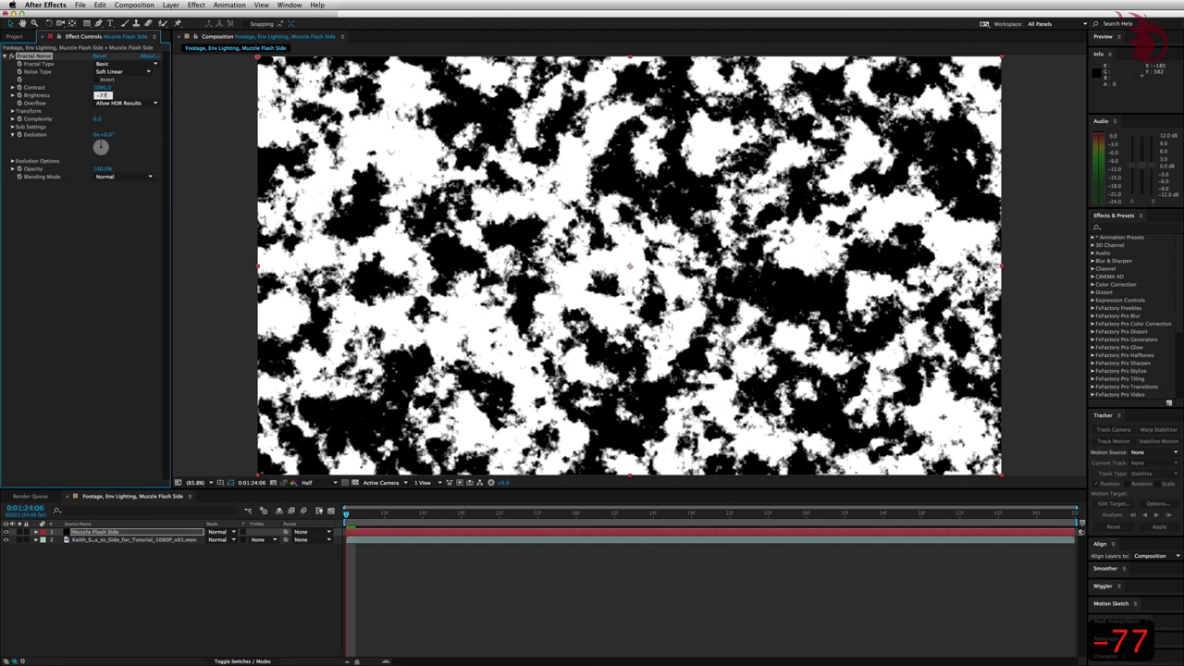
key("Return")
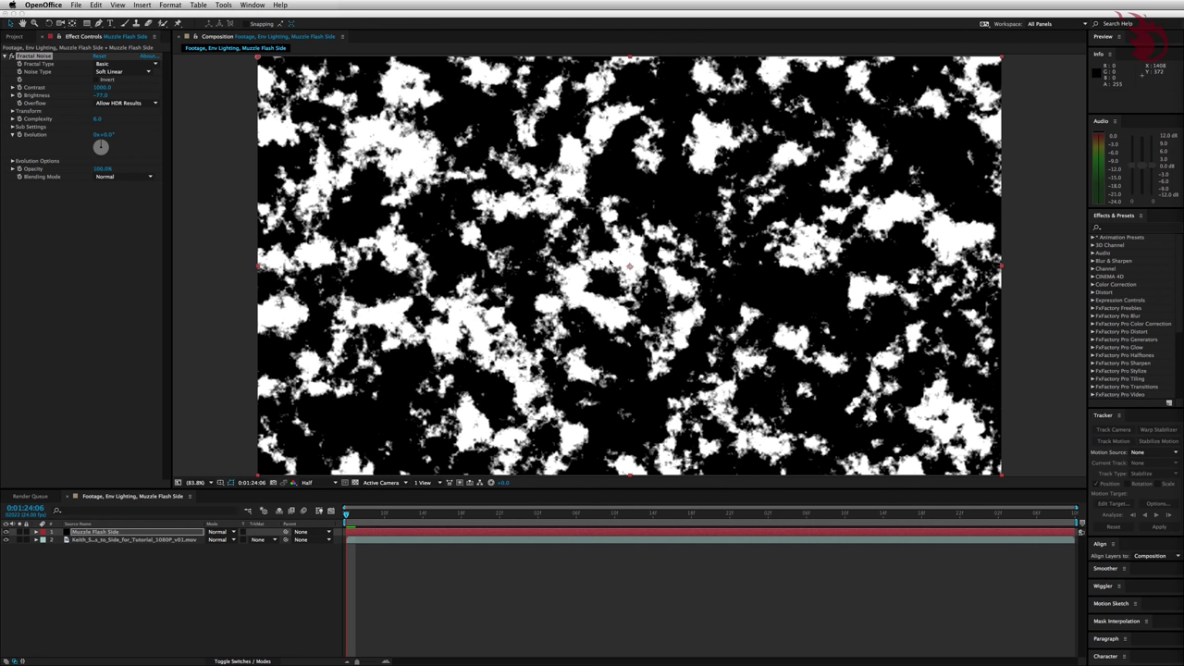
- Pick the Offset Turbulence point in the comp and shift the noise toward the lower right
scroll(610, 265, "down", 6)
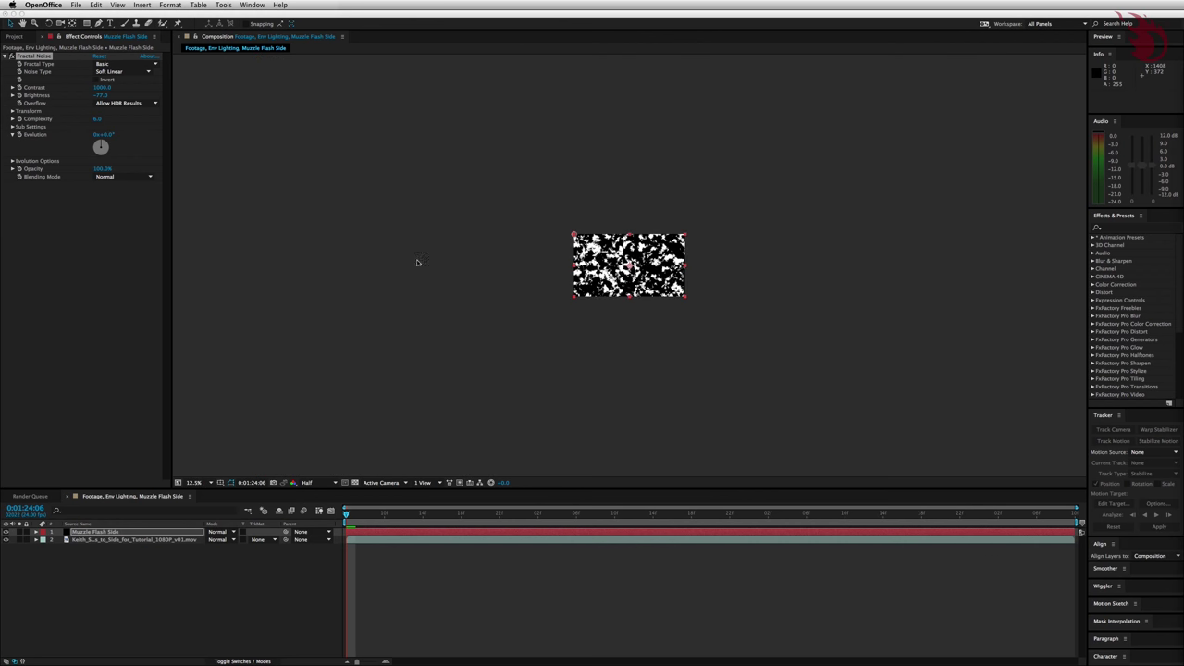
left_click(13, 111)
left_click(13, 111)
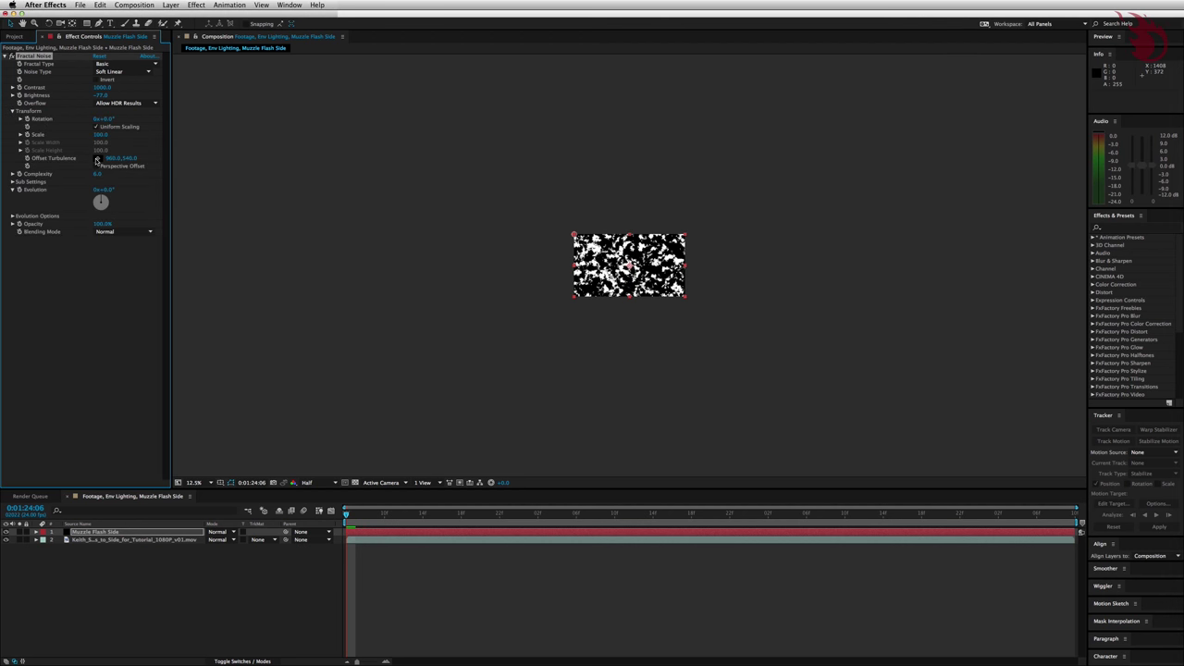
left_click(96, 161)
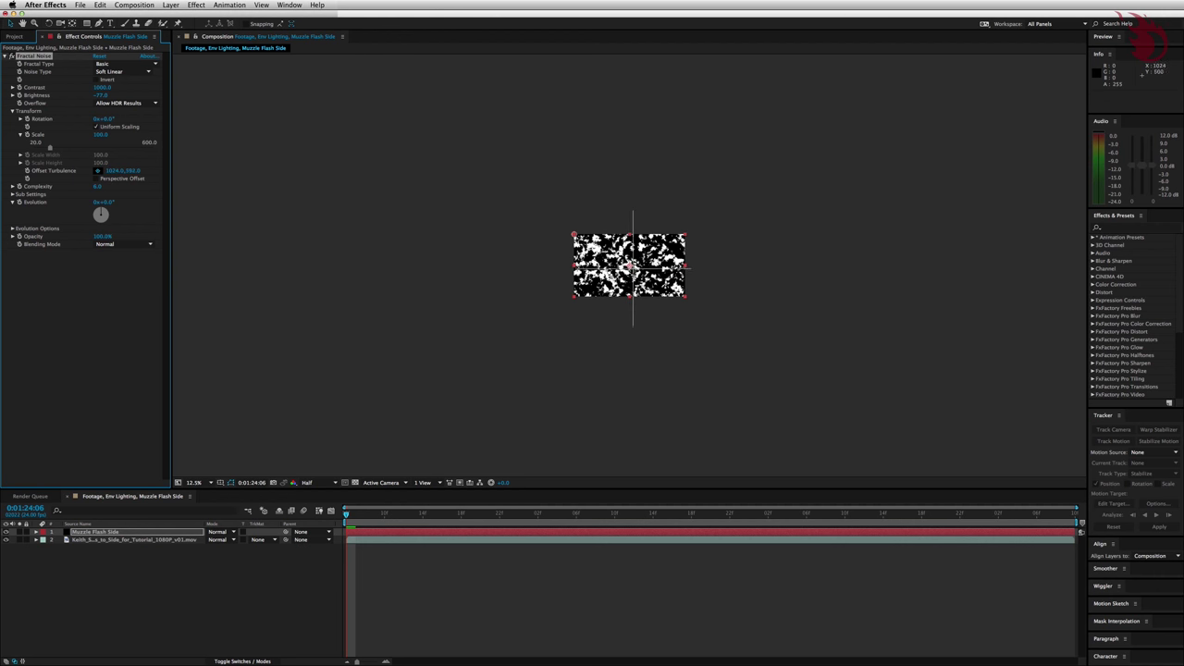
left_click(637, 272)
key("period")
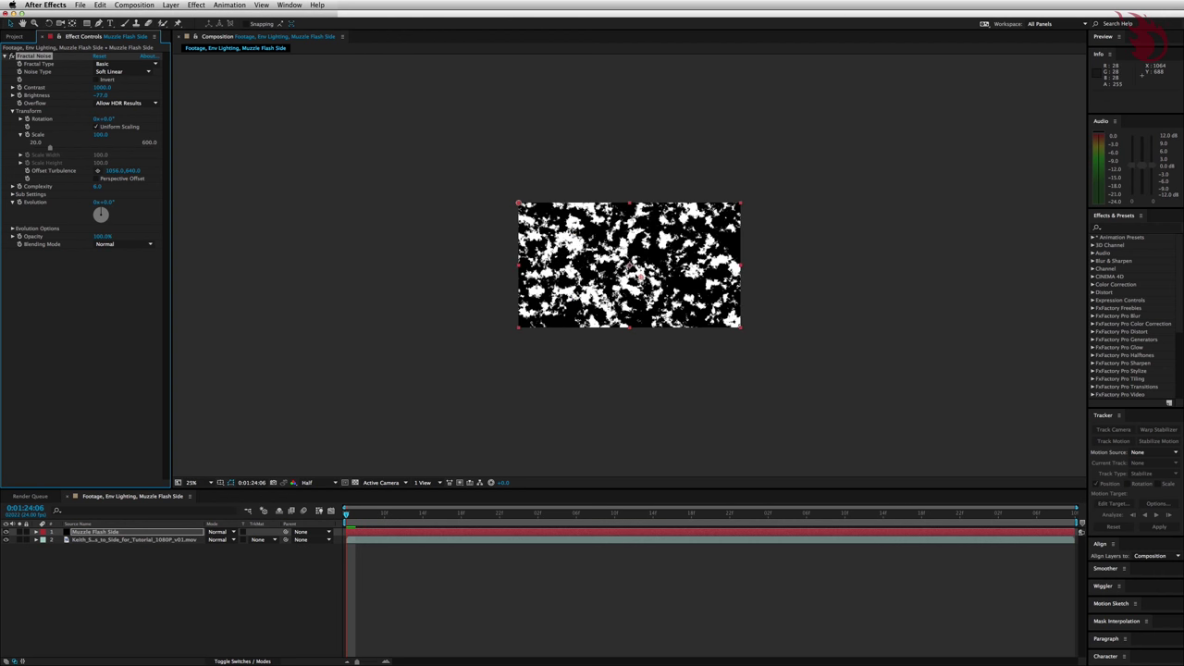
left_click_drag(640, 277, 761, 331)
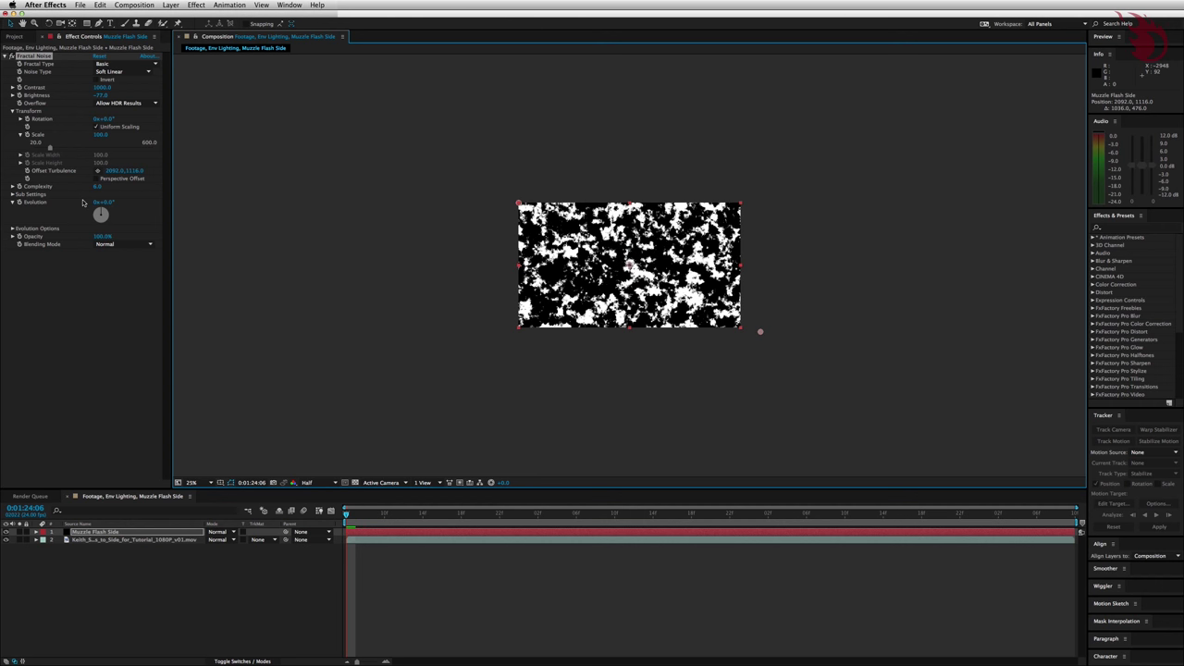
- Scale the noise to 350 and move Offset Turbulence further to 3084, 1584
left_click_drag(99, 136, 212, 132)
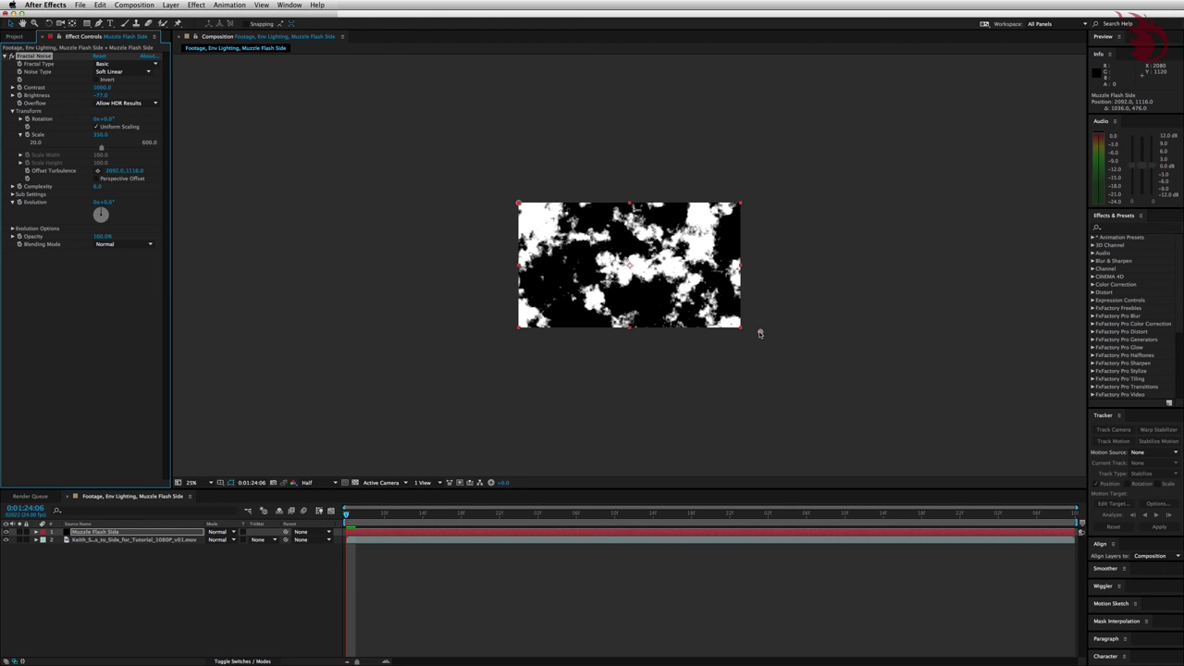
left_click_drag(760, 334, 764, 335)
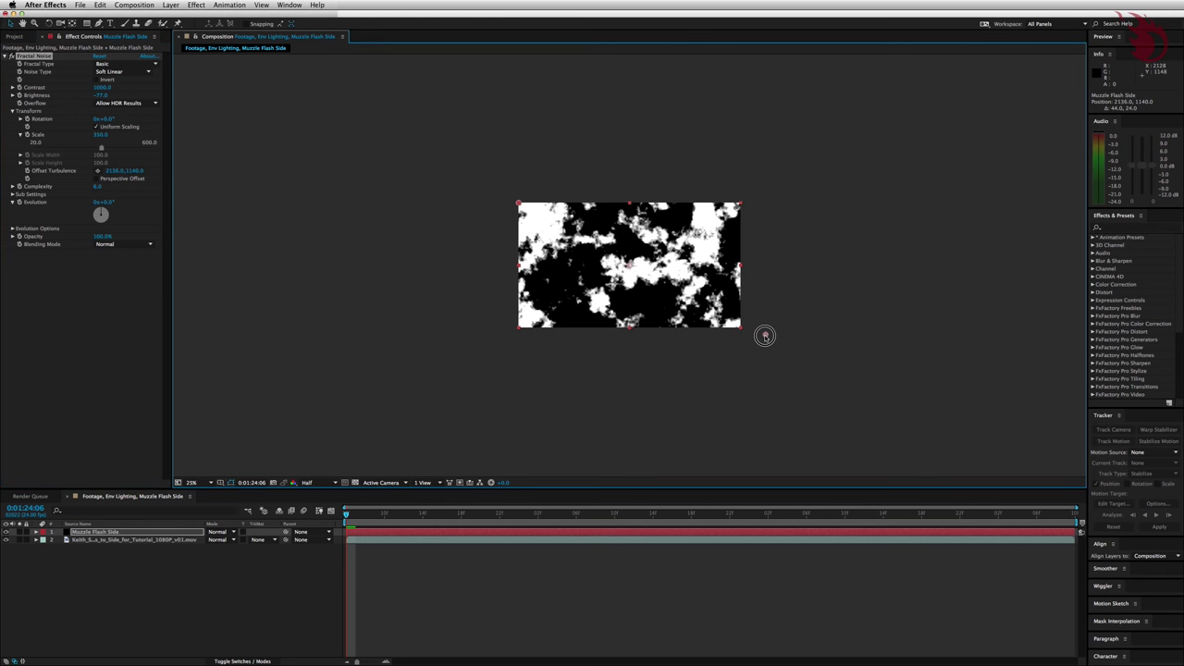
left_click_drag(765, 336, 875, 385)
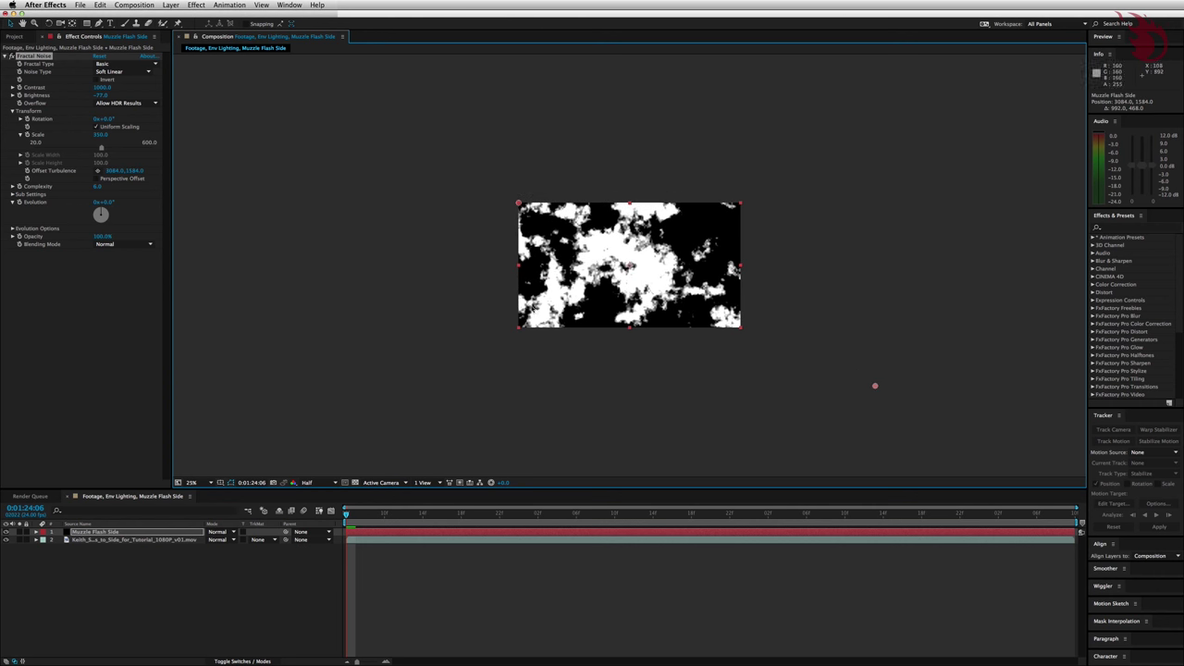
left_click(98, 186)
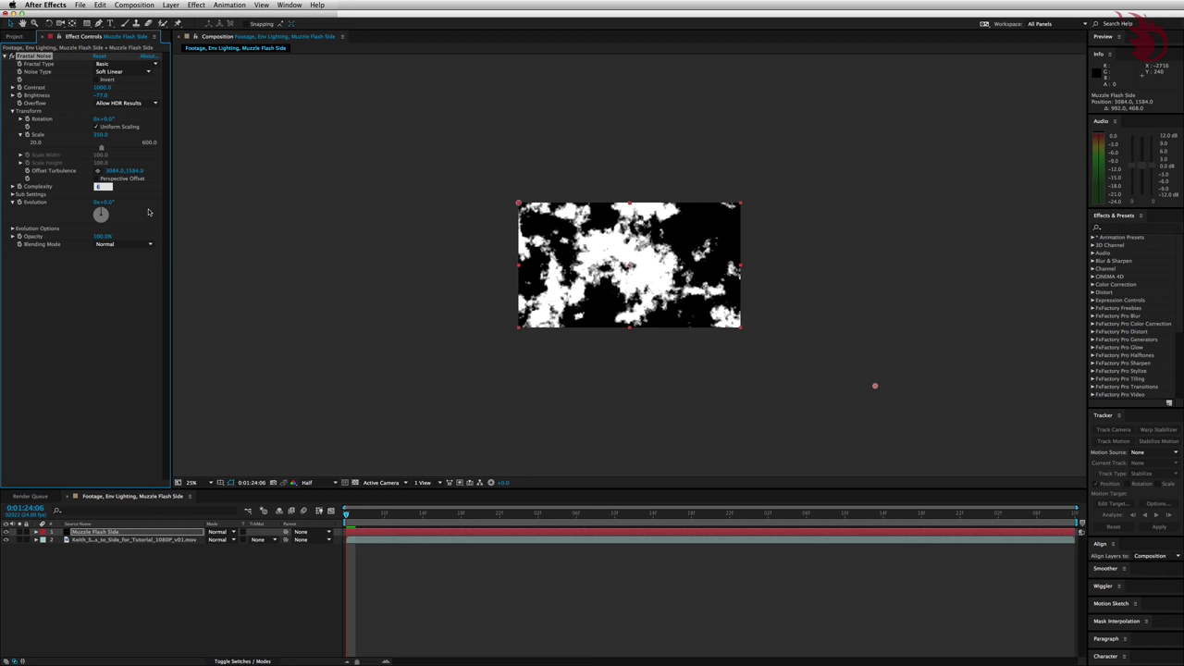
- Set Fractal Noise Complexity to 12 and fit the whole composition in the viewer
type("12")
key("Return")
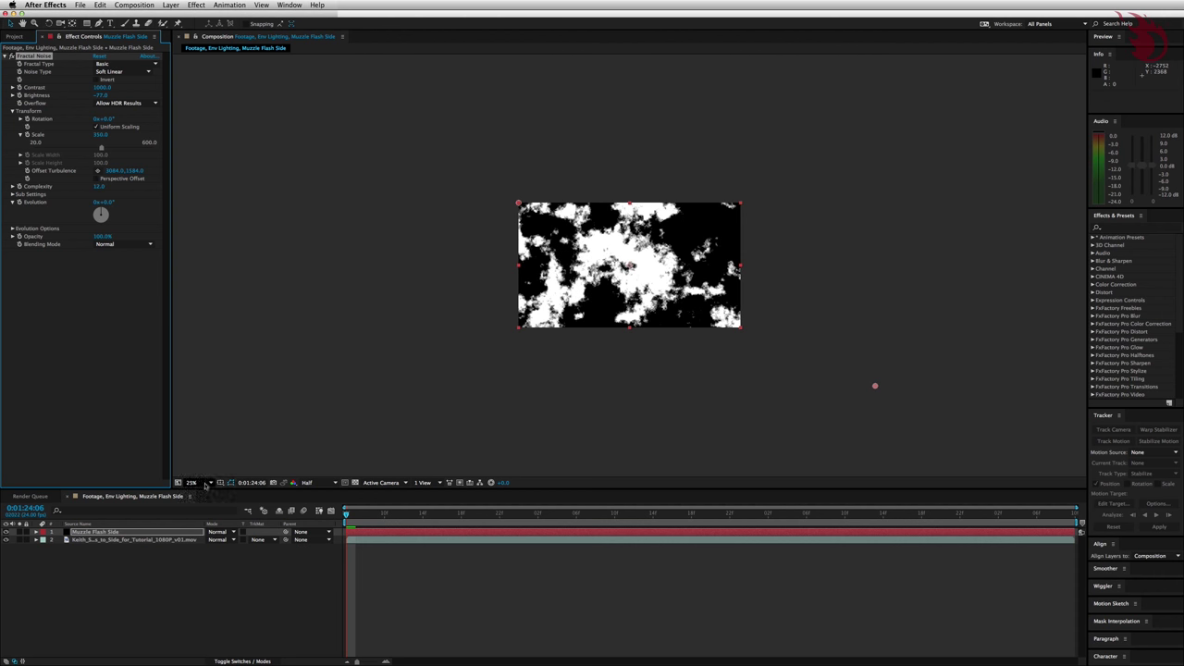
left_click(205, 485)
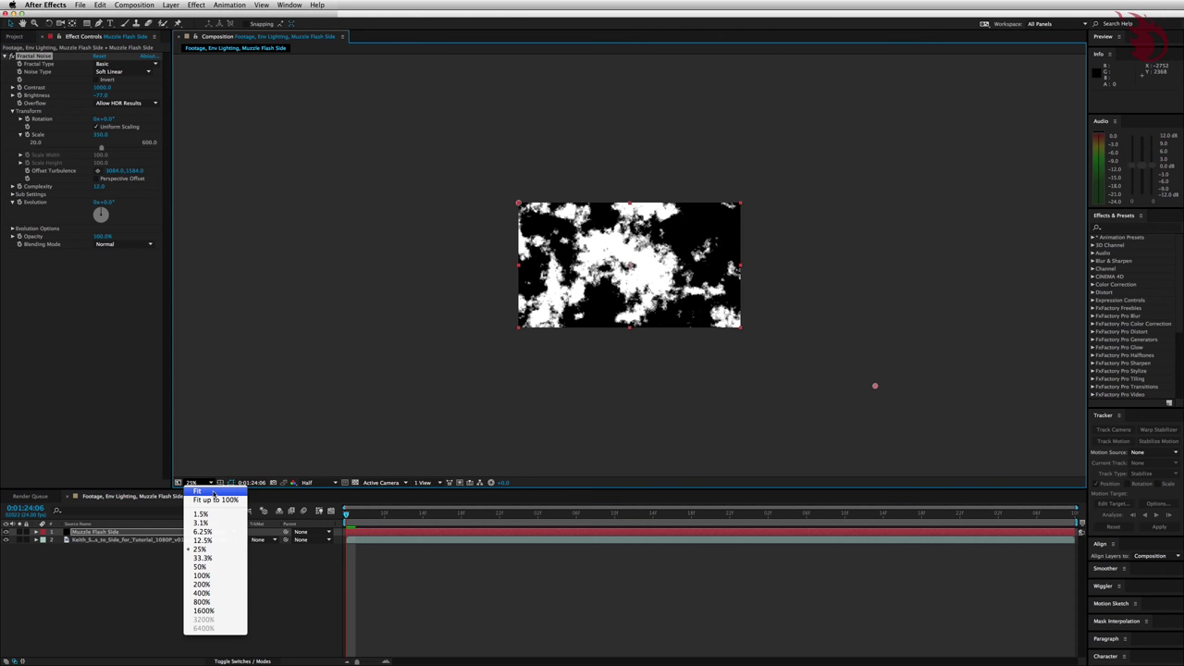
left_click(213, 495)
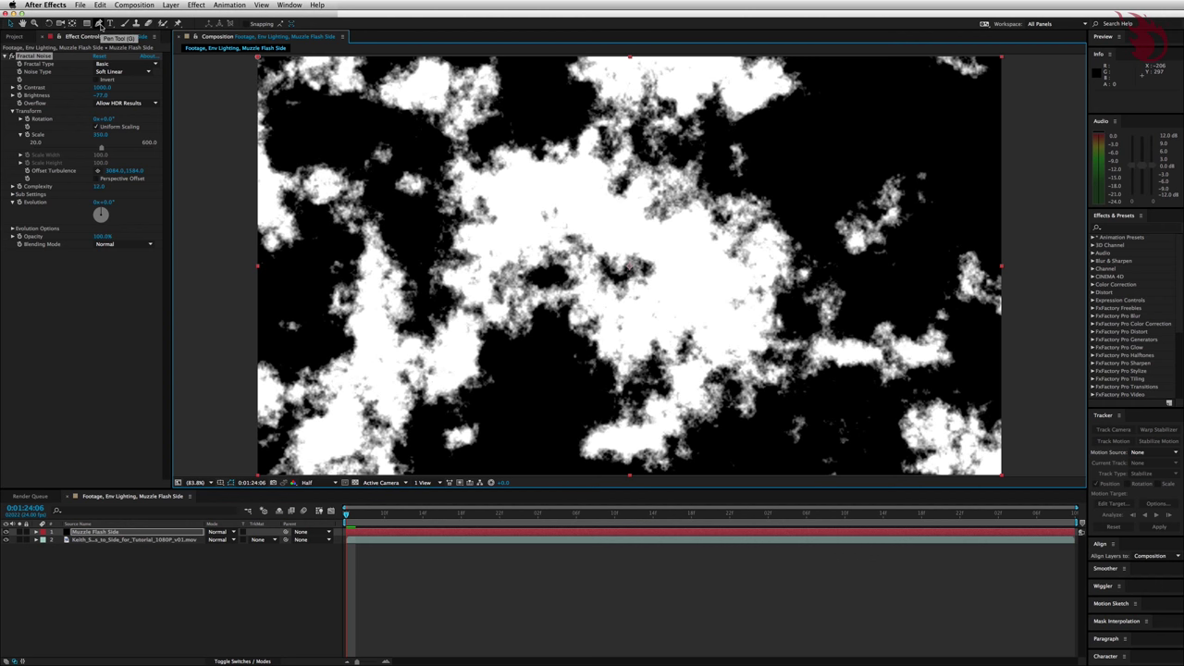
- Draw a closed six-point mask on the noise layer in front of the gun barrel
key("g")
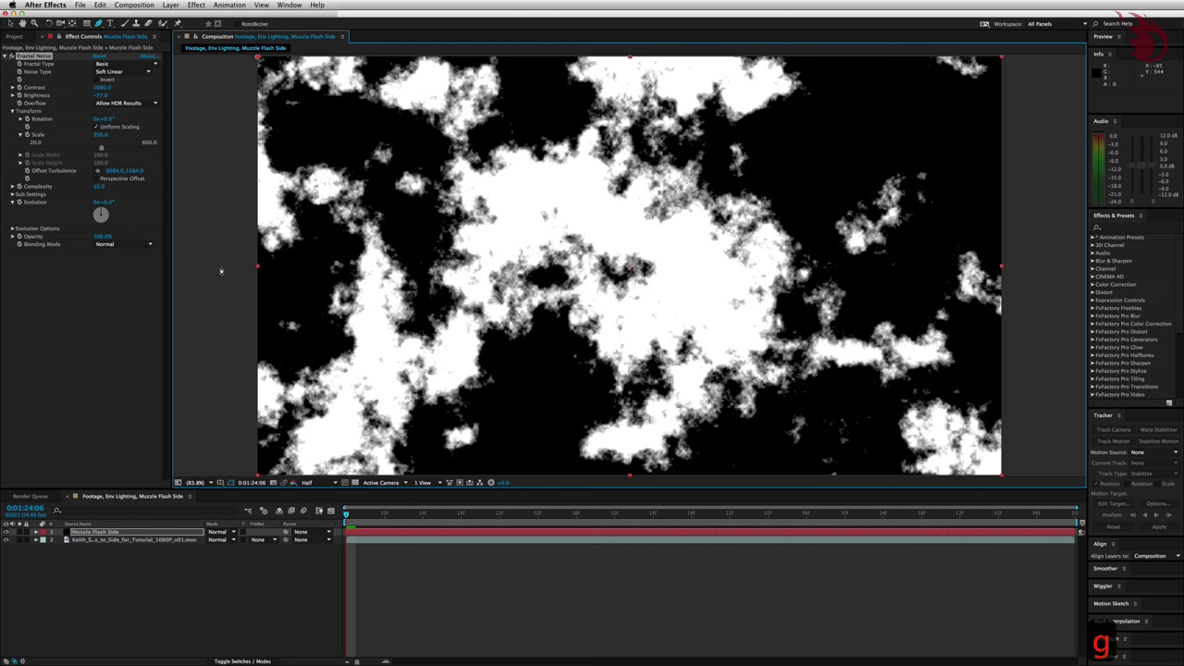
left_click(473, 307)
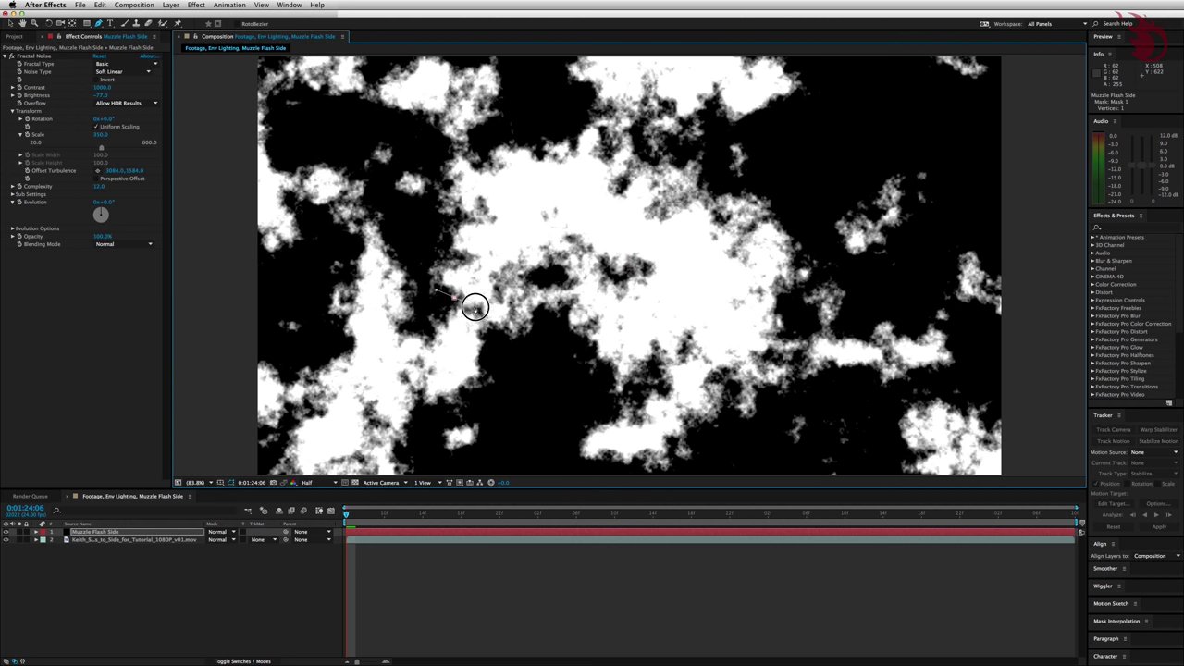
left_click(614, 327)
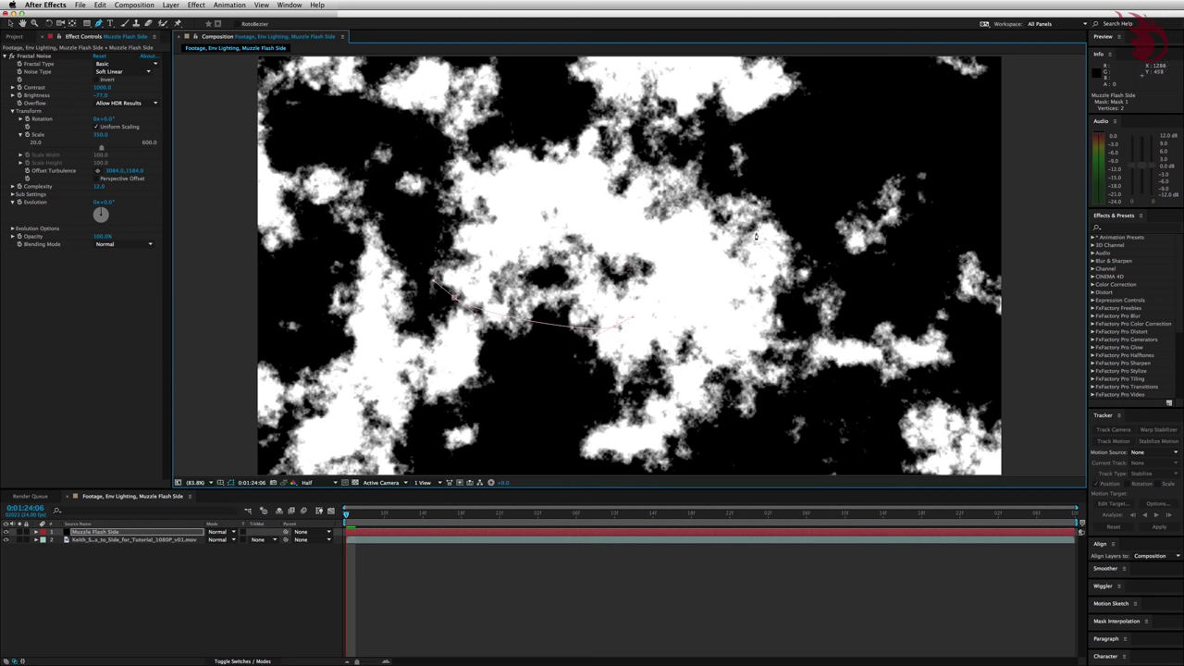
left_click(727, 200)
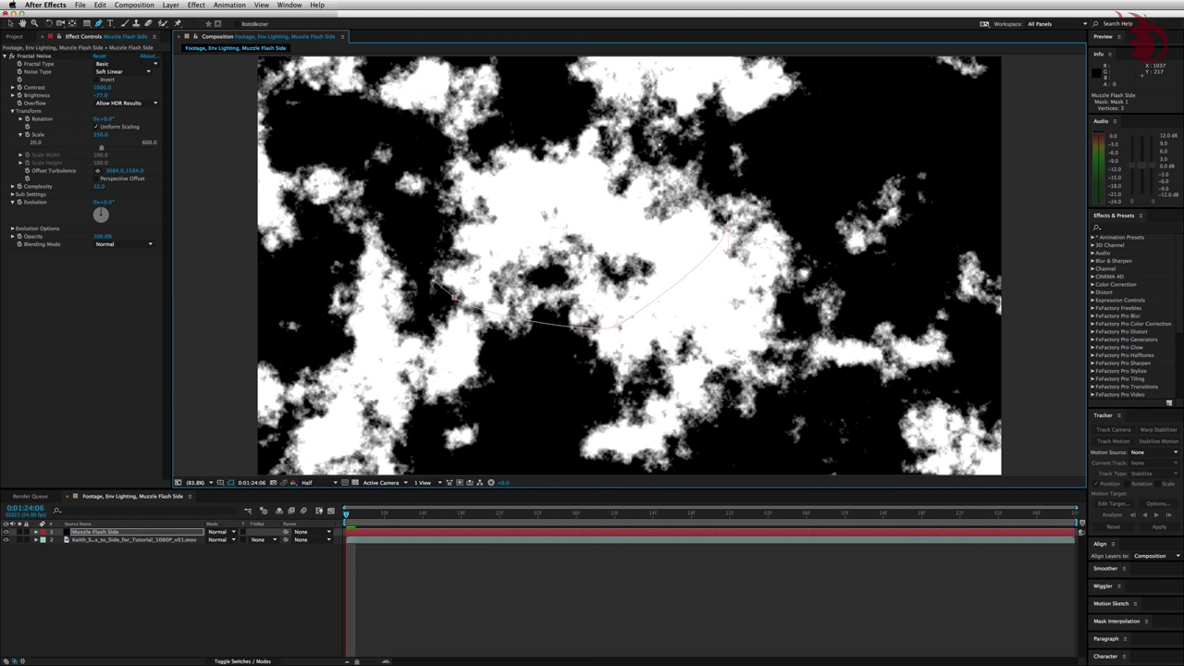
left_click(636, 128)
left_click(498, 129)
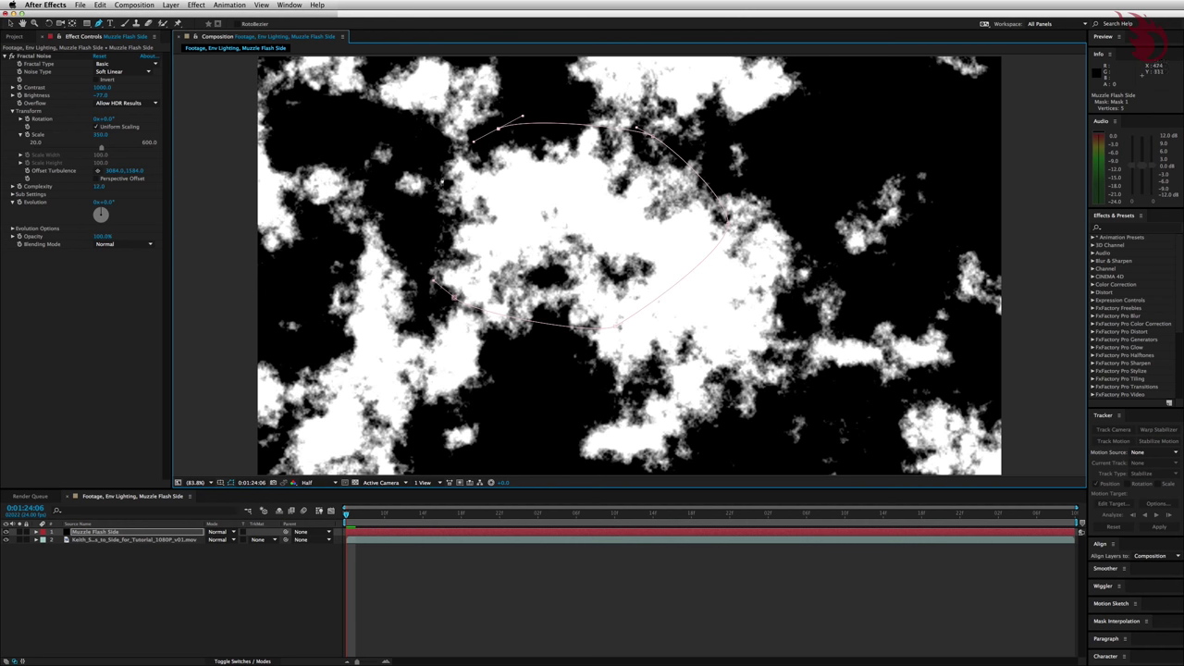
left_click(432, 245)
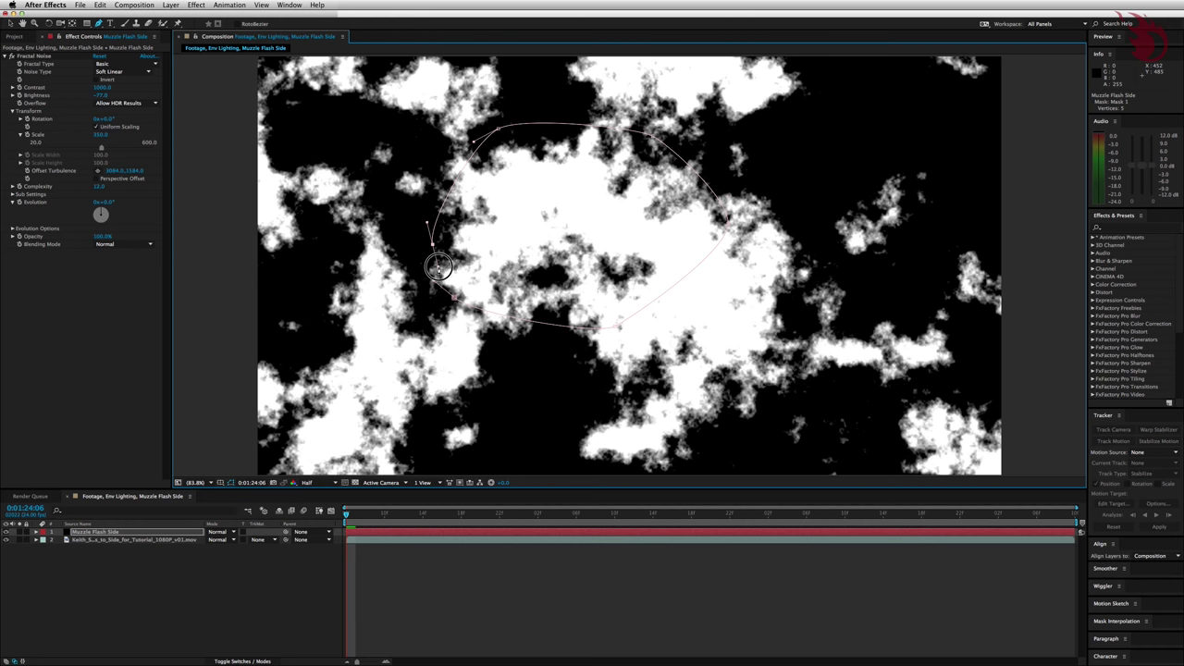
left_click_drag(453, 297, 484, 320)
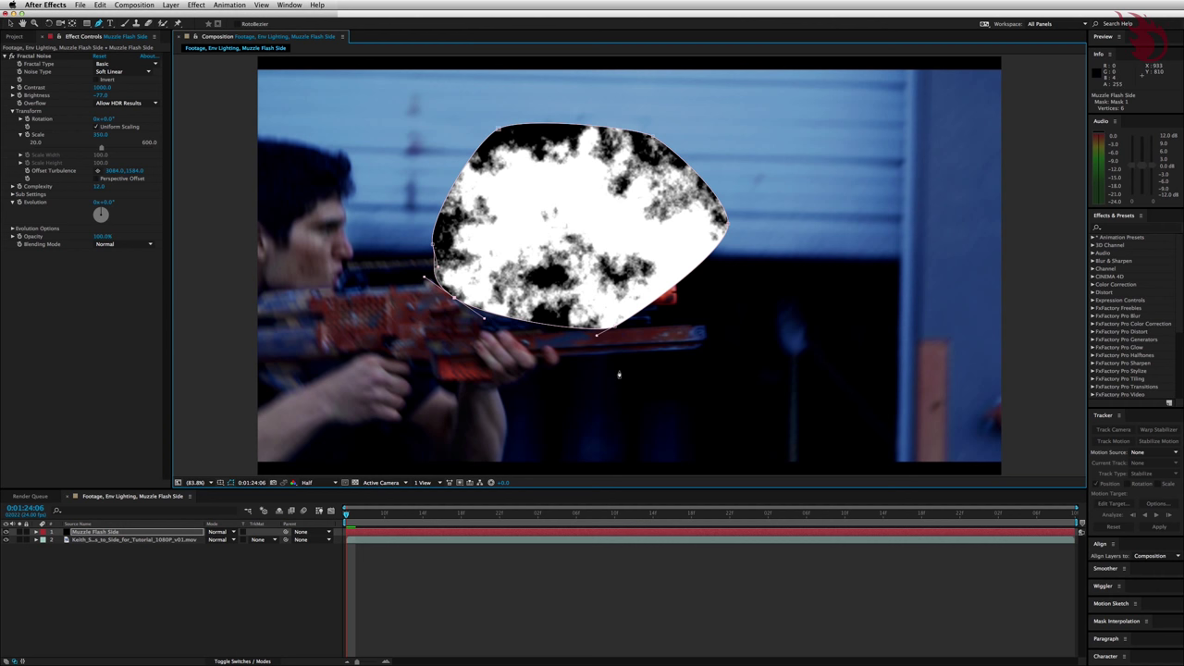
key("m")
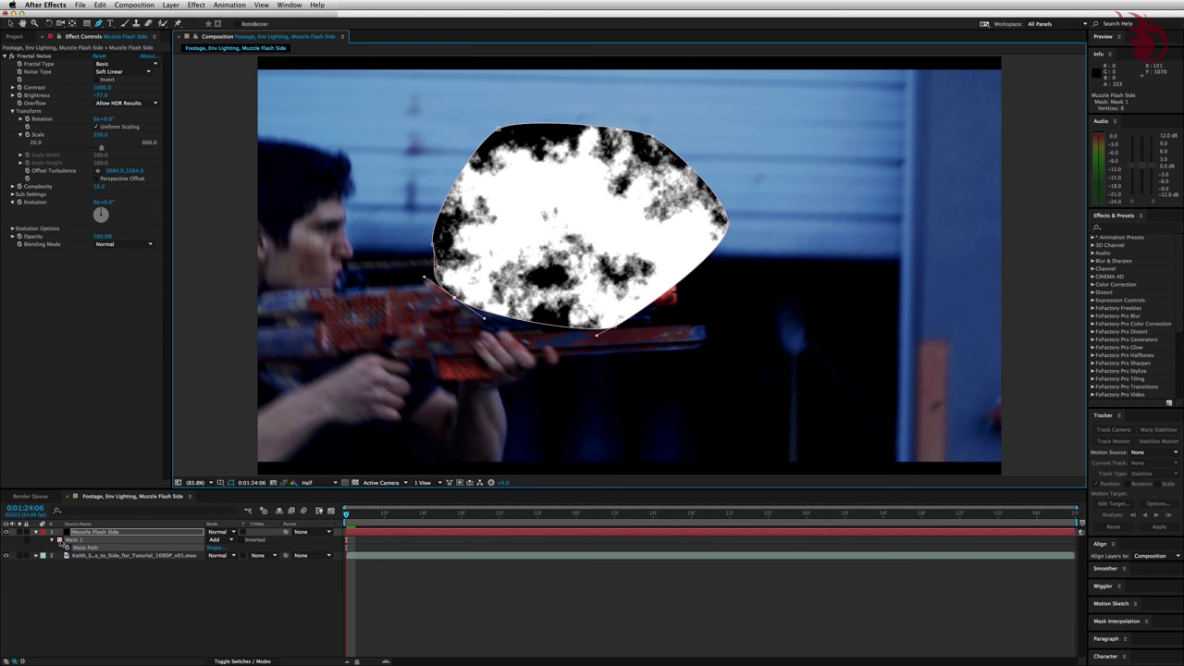
- Change Mask 1's outline colour to red FF0000
left_click(62, 541)
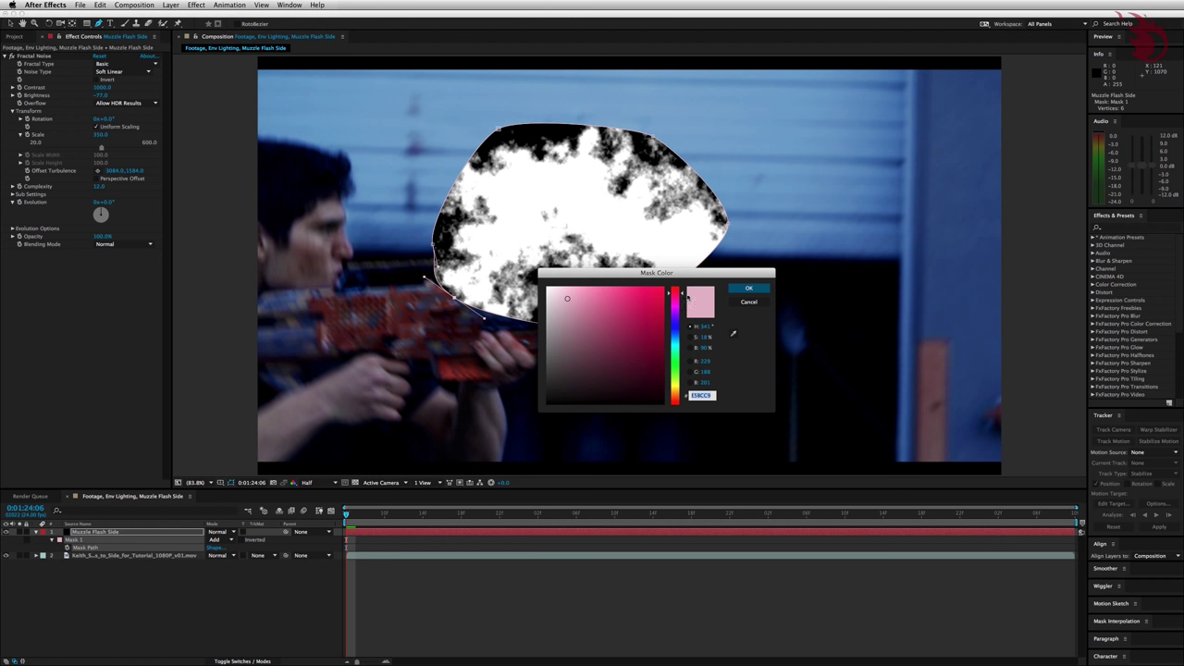
mouse_move(687, 296)
left_mouse_down()
mouse_move(687, 278)
mouse_move(763, 274)
left_mouse_up()
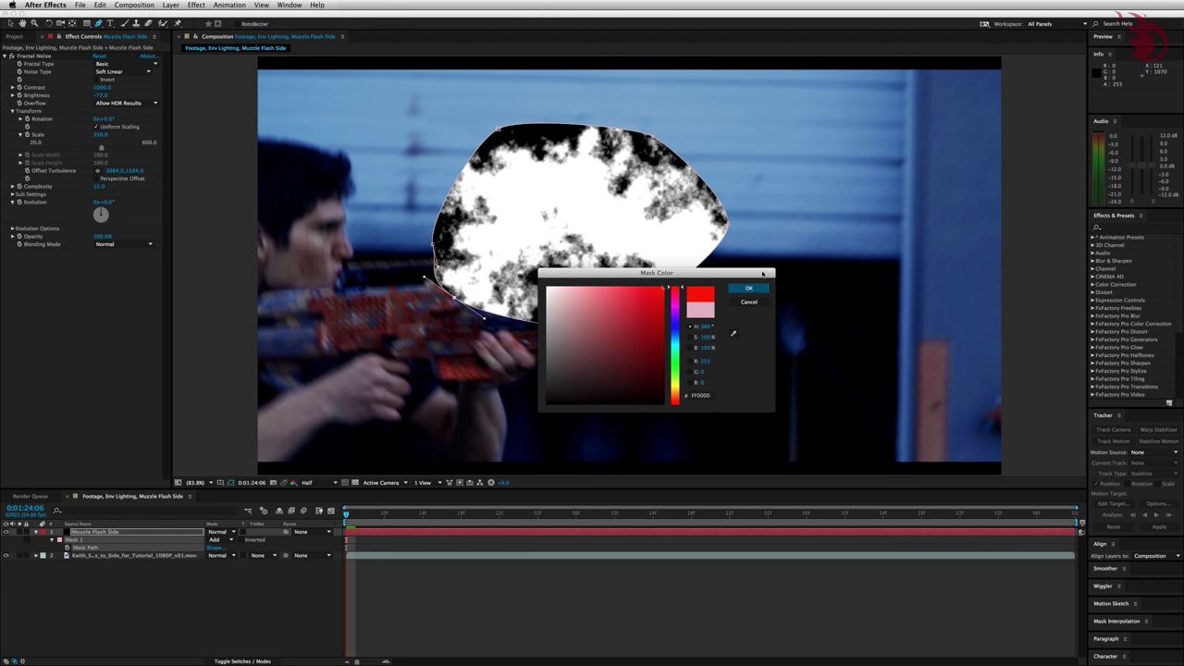
left_click(749, 287)
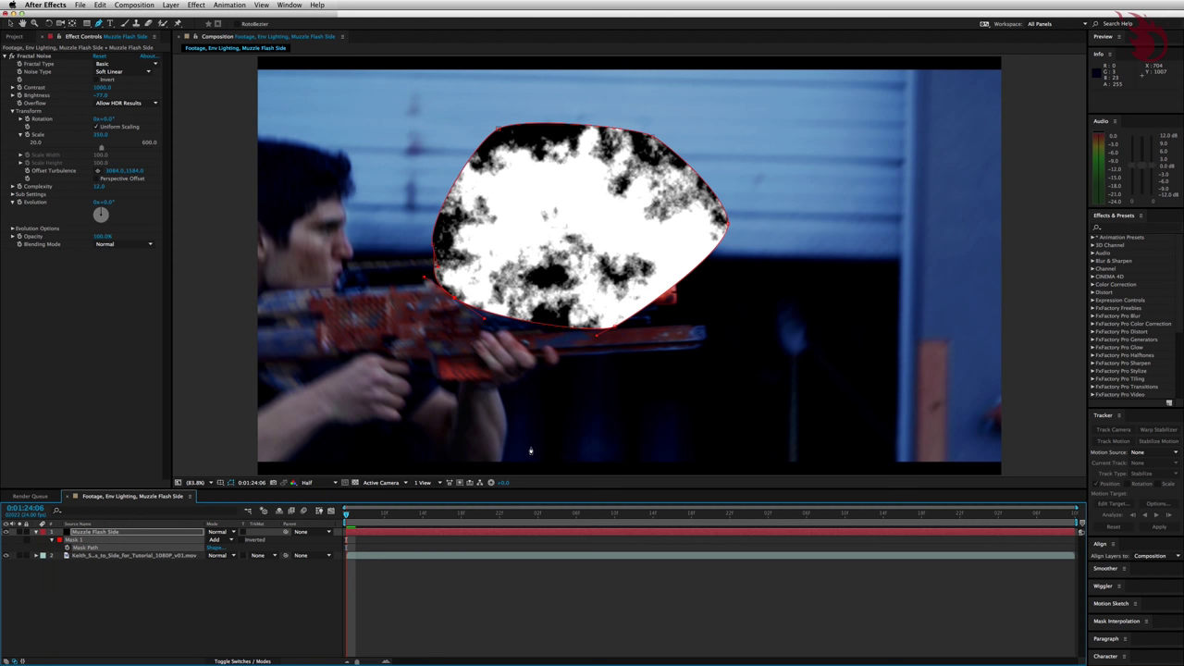
- Give Mask 1 a 50-pixel Mask Feather
left_click(122, 535)
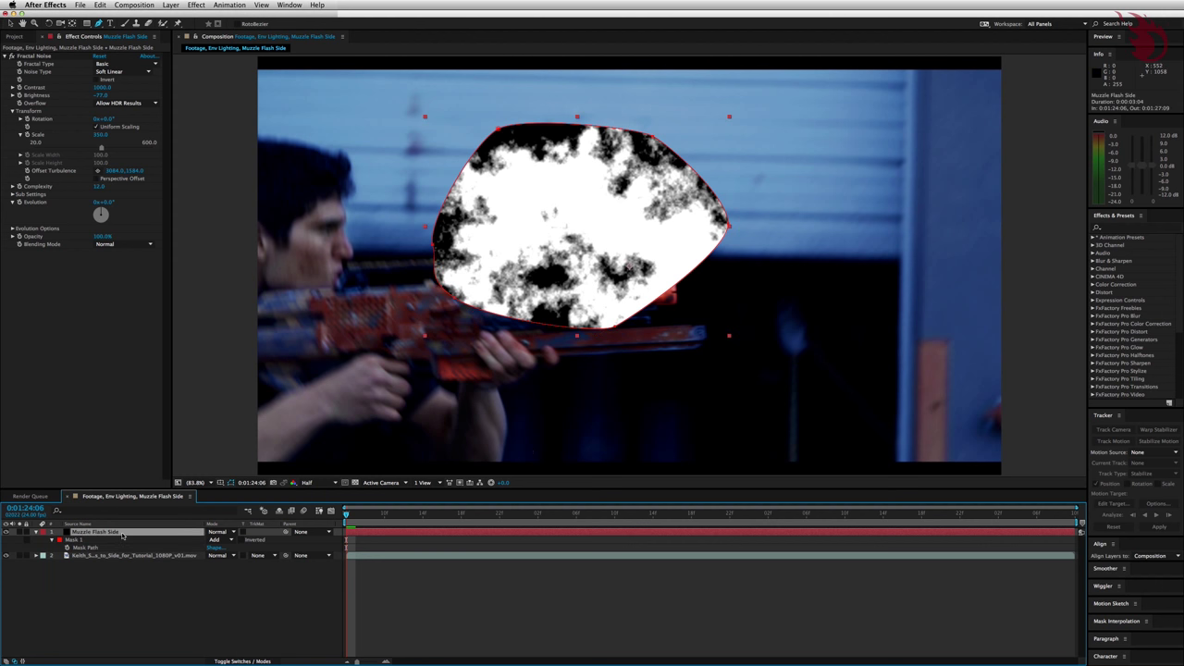
key("m")
key("m")
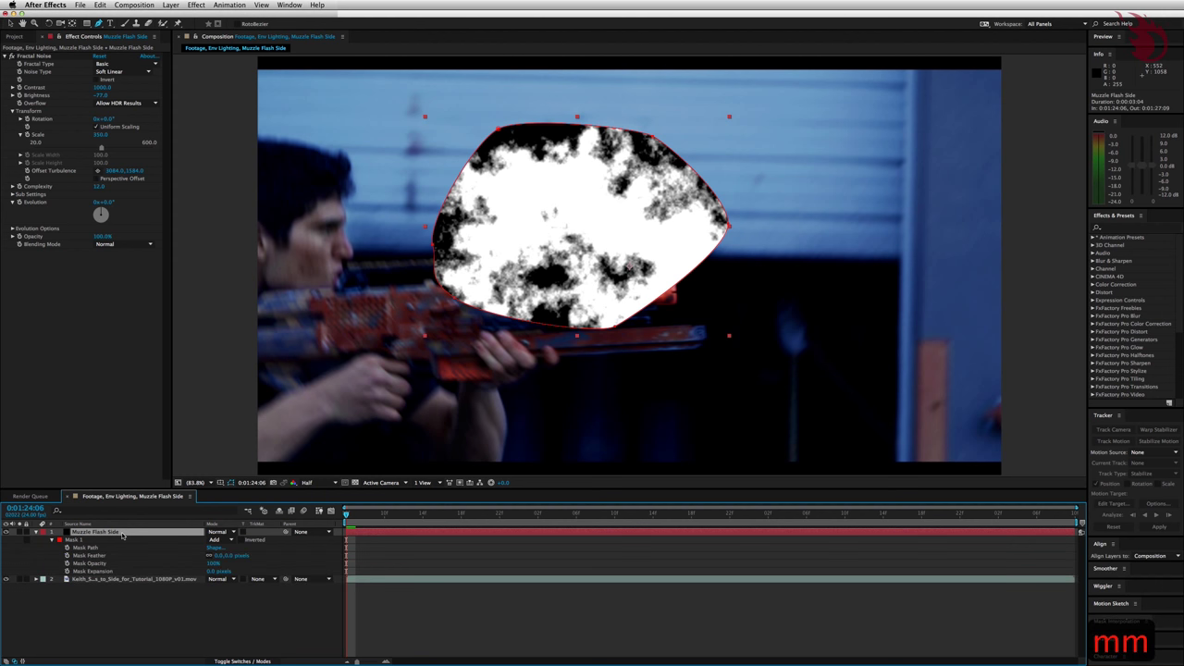
left_click(220, 555)
type("50")
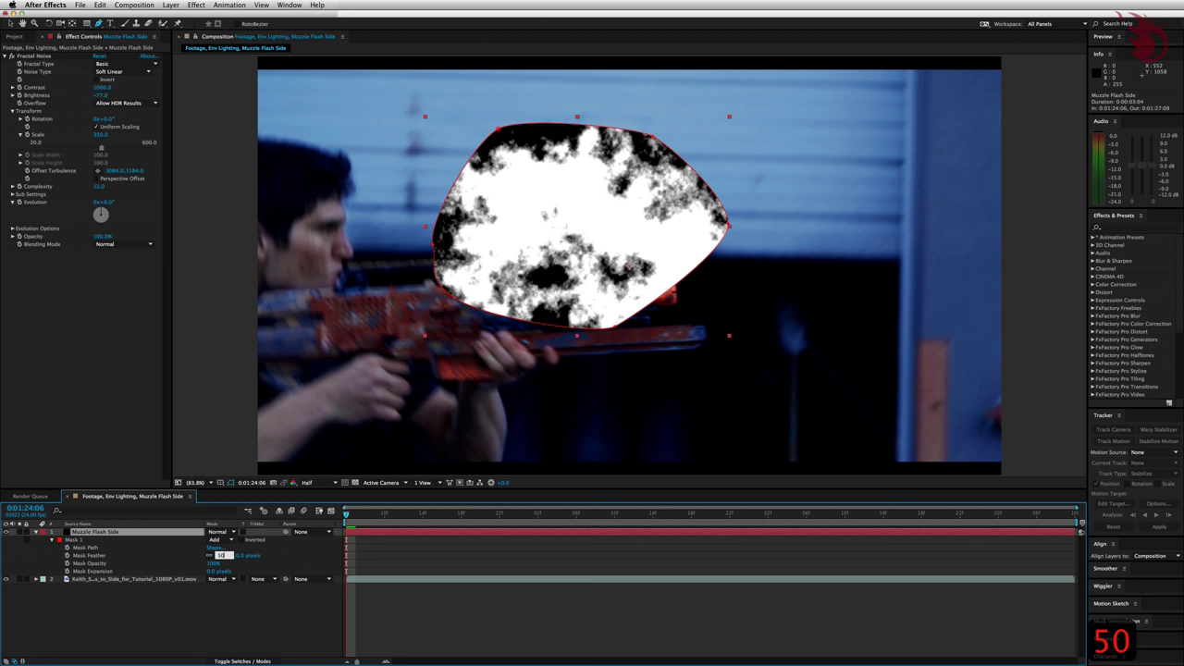
key("Return")
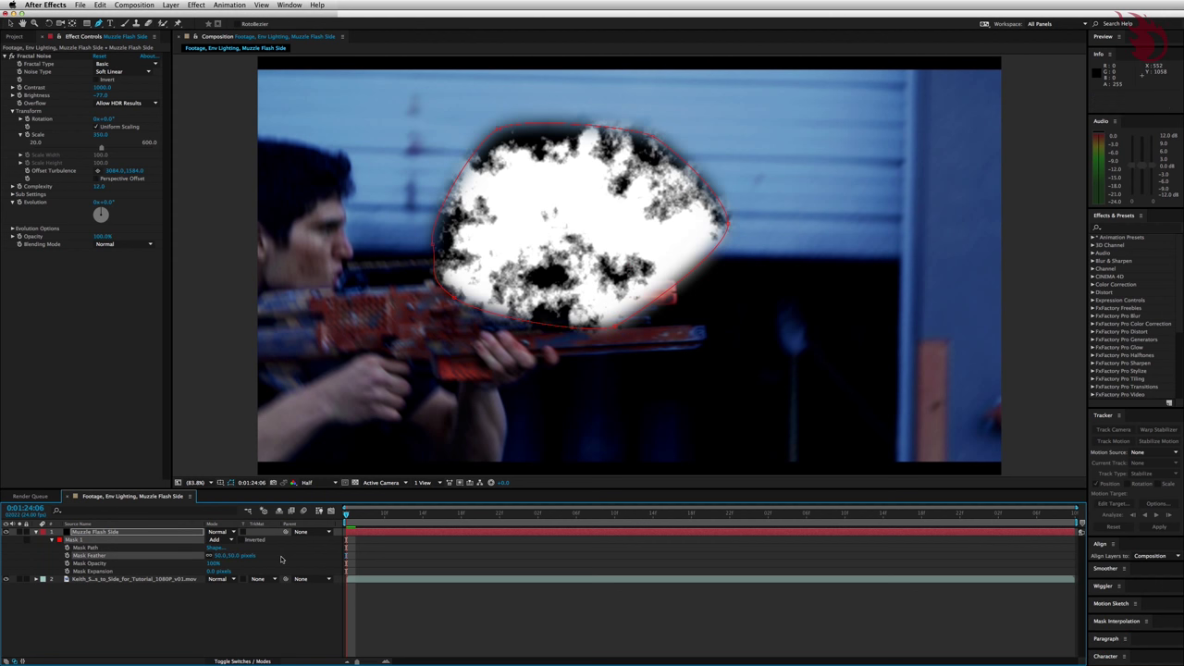
- Set the Muzzle Flash Side layer's blending mode to Add
left_click(220, 533)
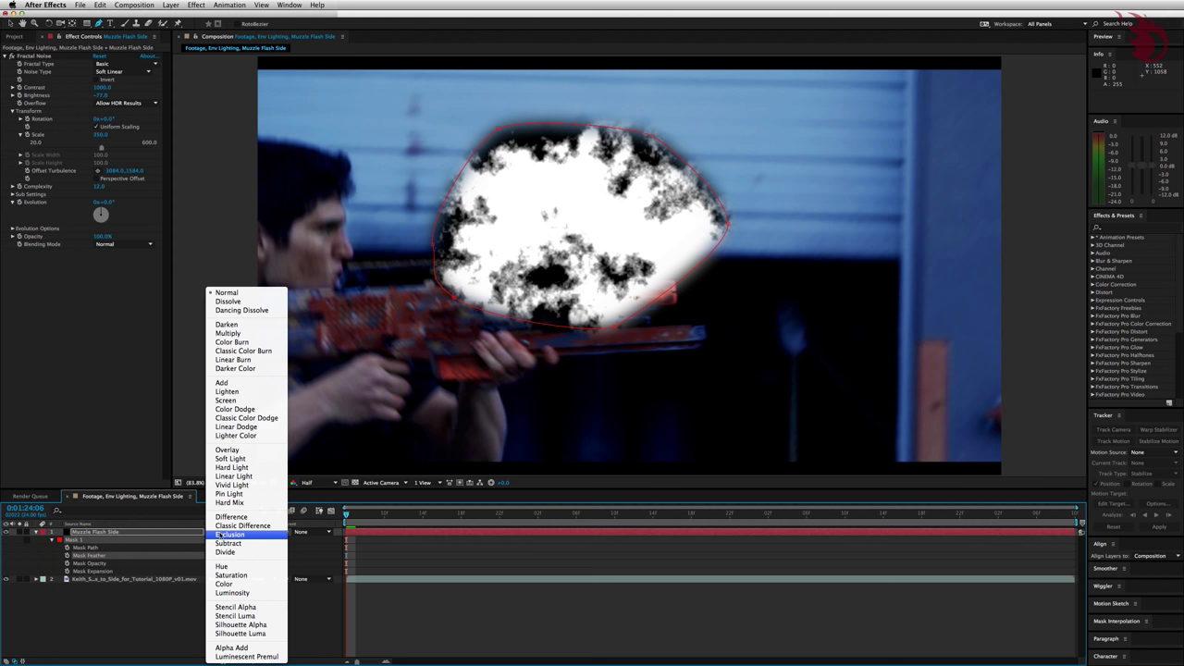
left_click(221, 383)
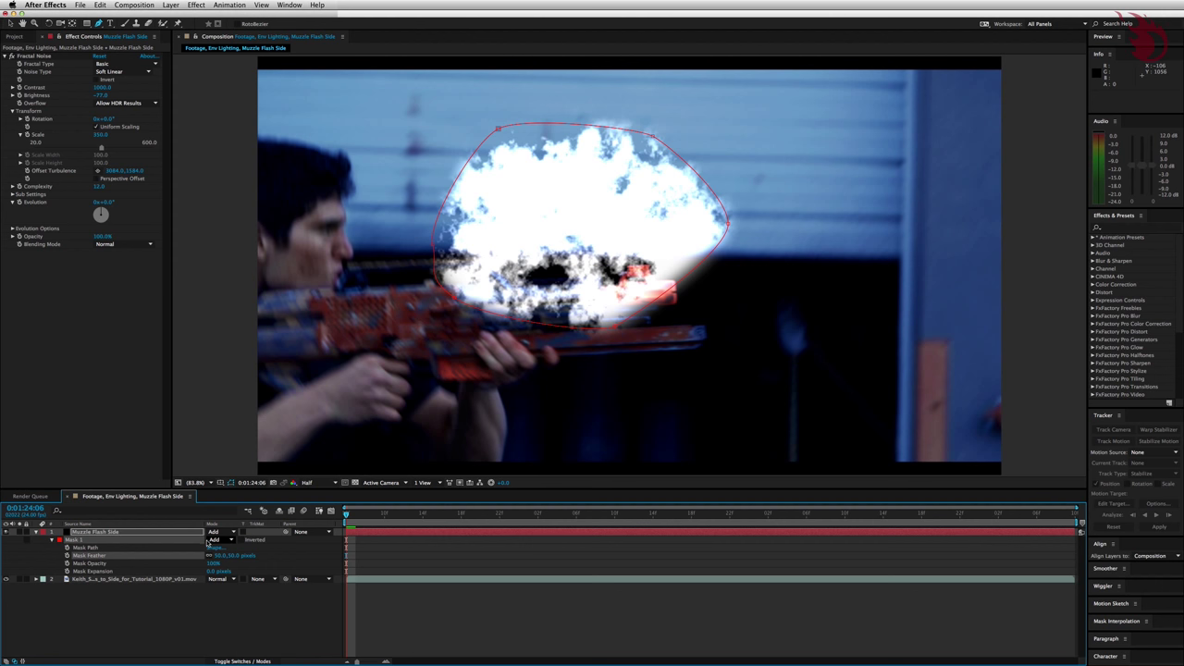
left_click(238, 661)
left_click(239, 661)
- Hide the muzzle flash layer and scrub through the footage to preview the shot
left_click(8, 533)
left_click(563, 611)
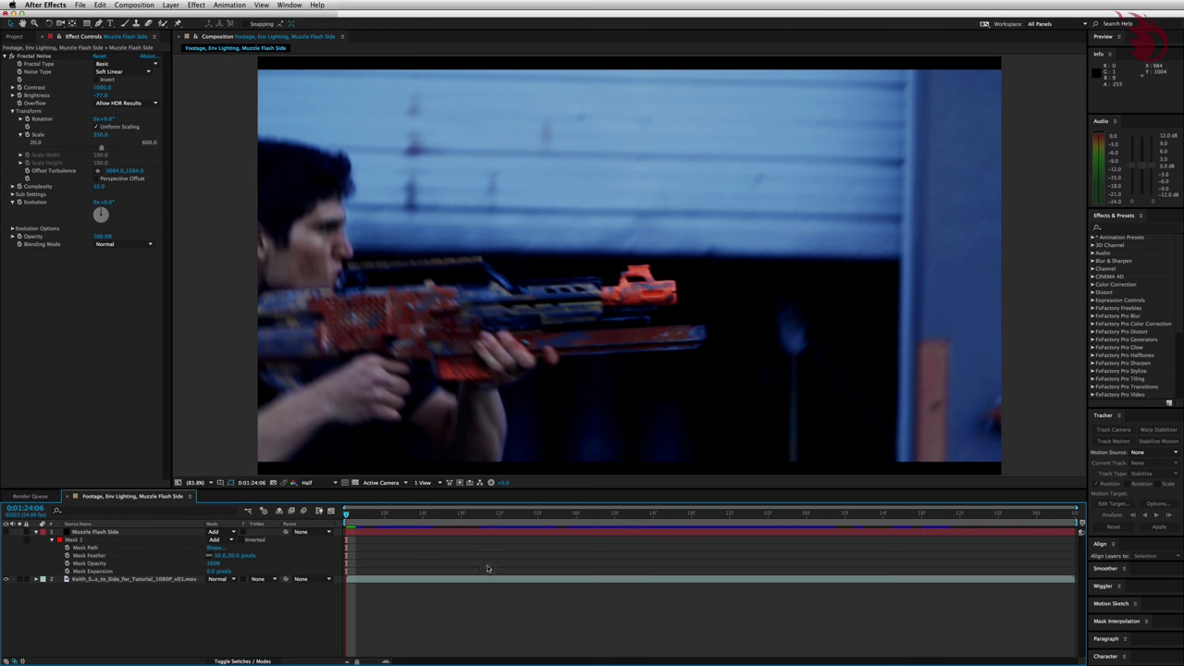
left_click_drag(348, 515, 613, 514)
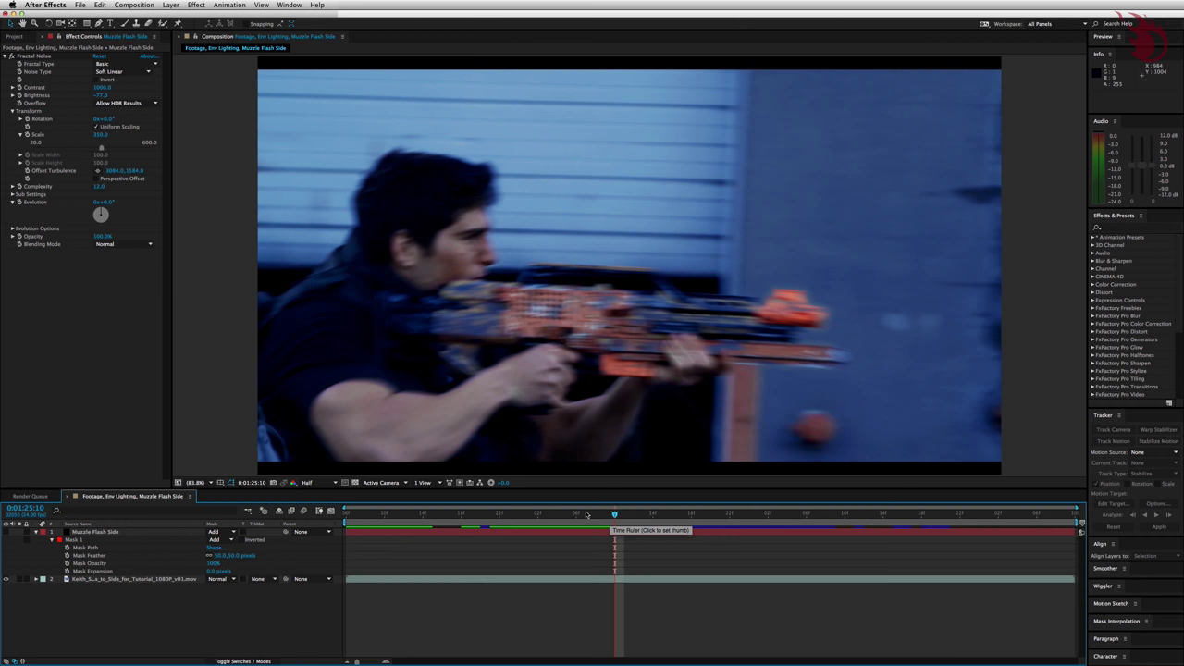
left_click_drag(586, 514, 366, 524)
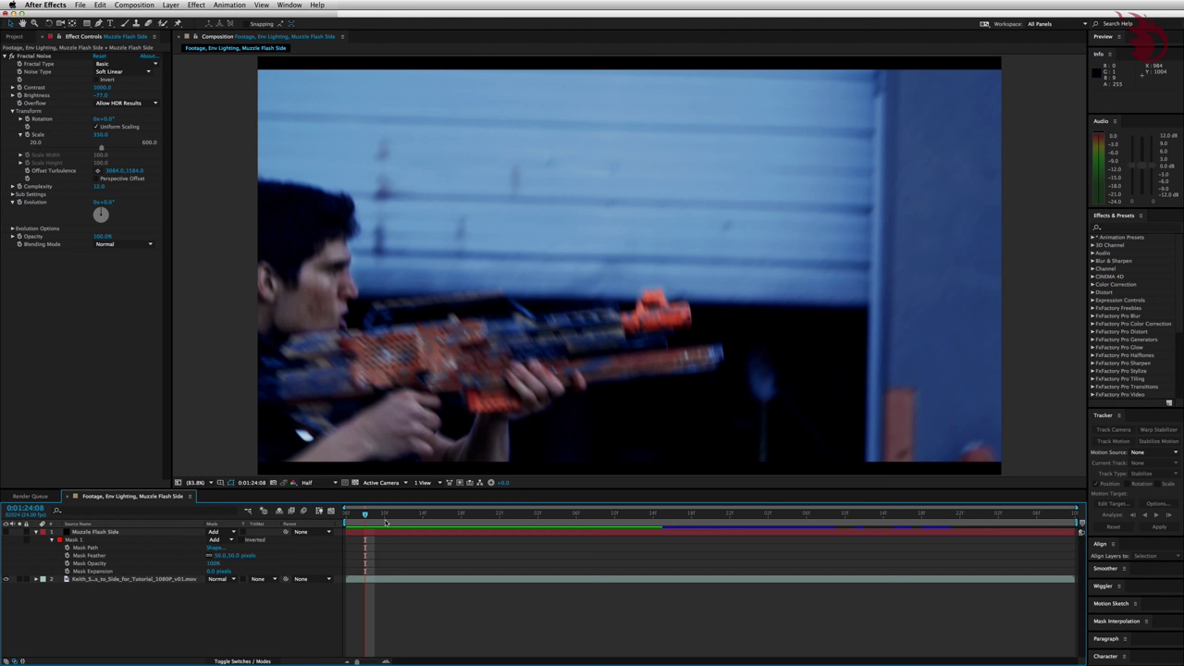
- Step frame by frame to park the playhead at 0:01:25:09
left_click(662, 514)
left_click_drag(661, 514, 608, 516)
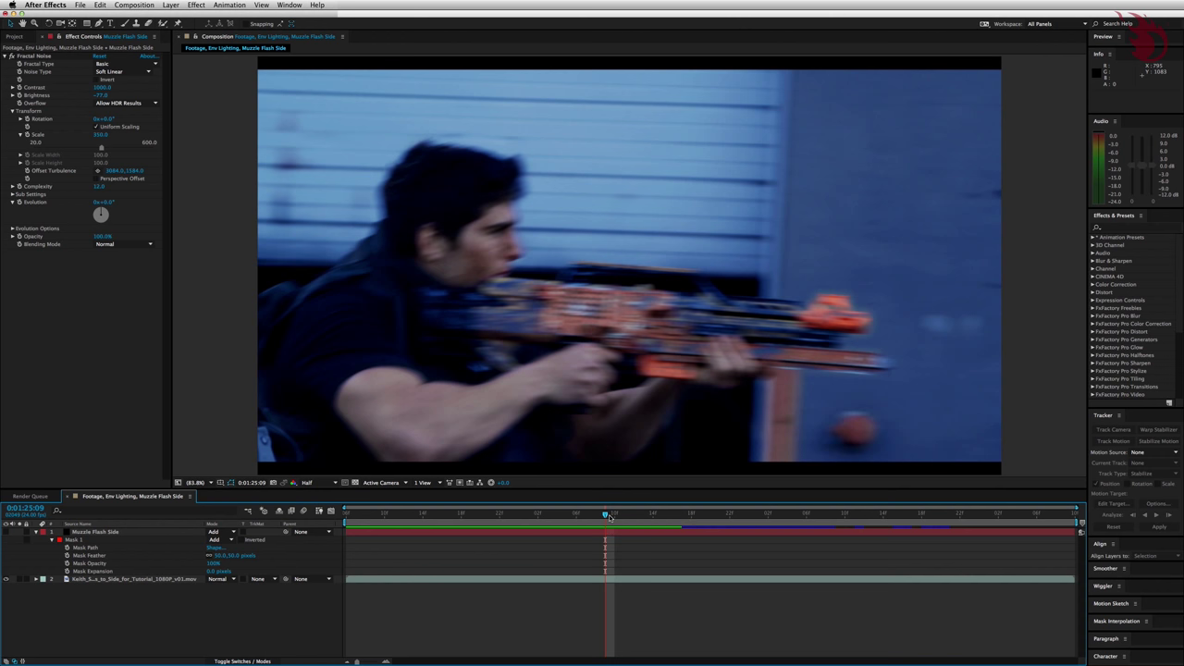
key("Page_Up")
key("Page_Up")
key("Page_Up")
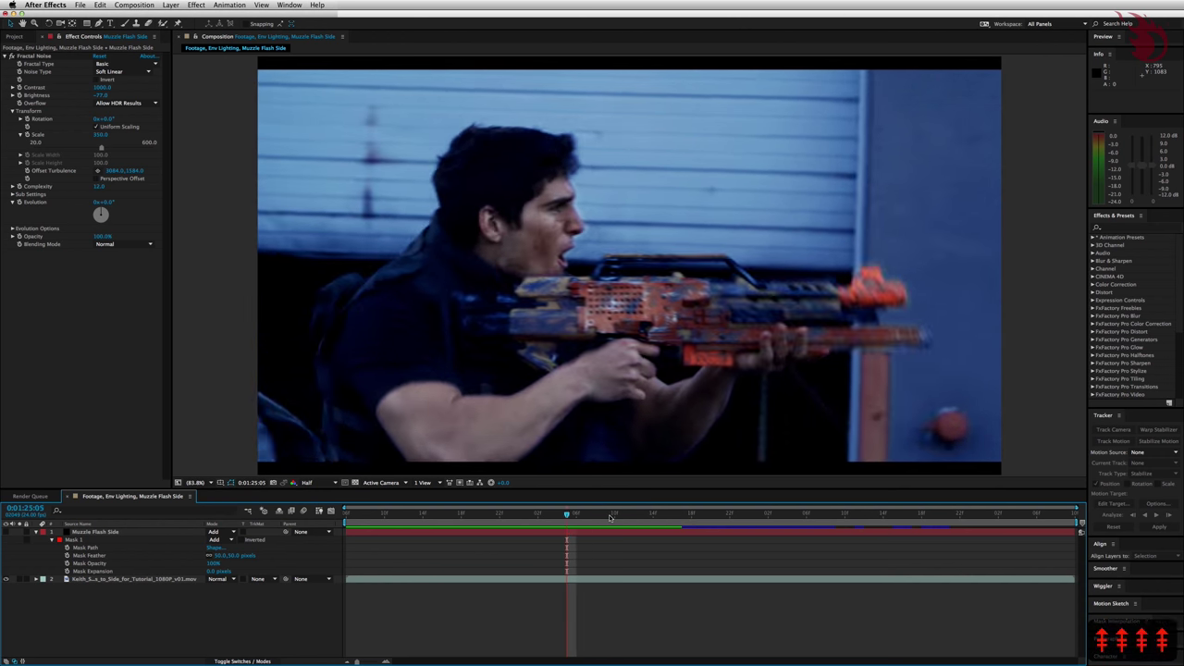
key("Page_Down")
key("Page_Down")
key("Page_Down")
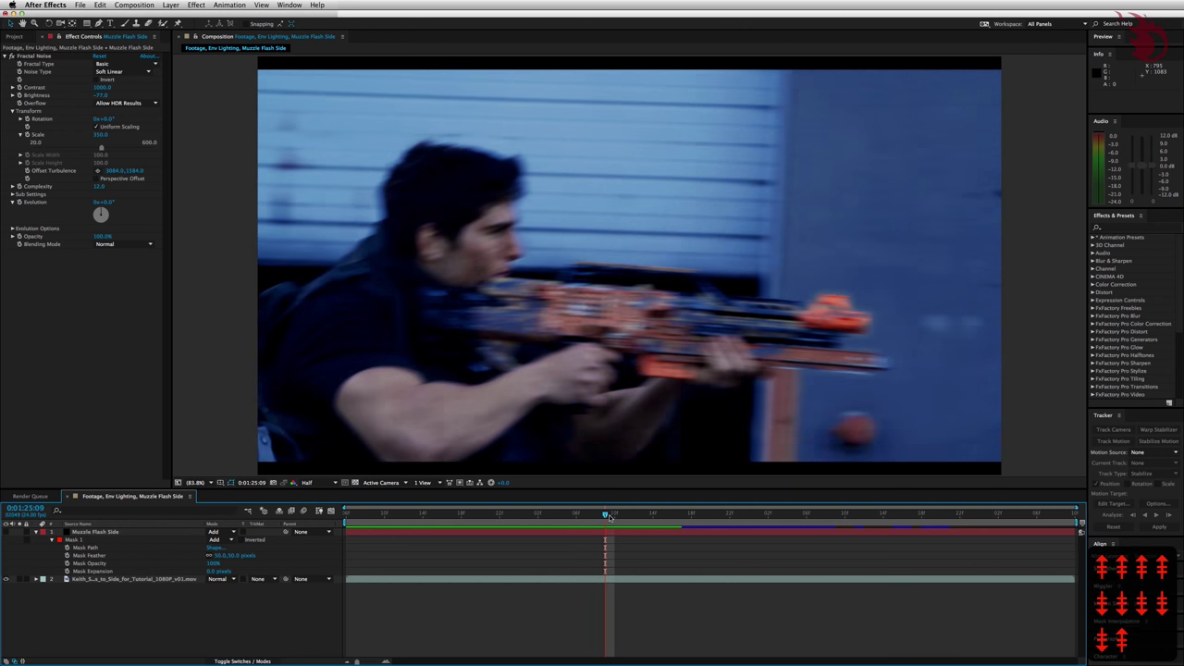
key("Page_Down")
key("Page_Up")
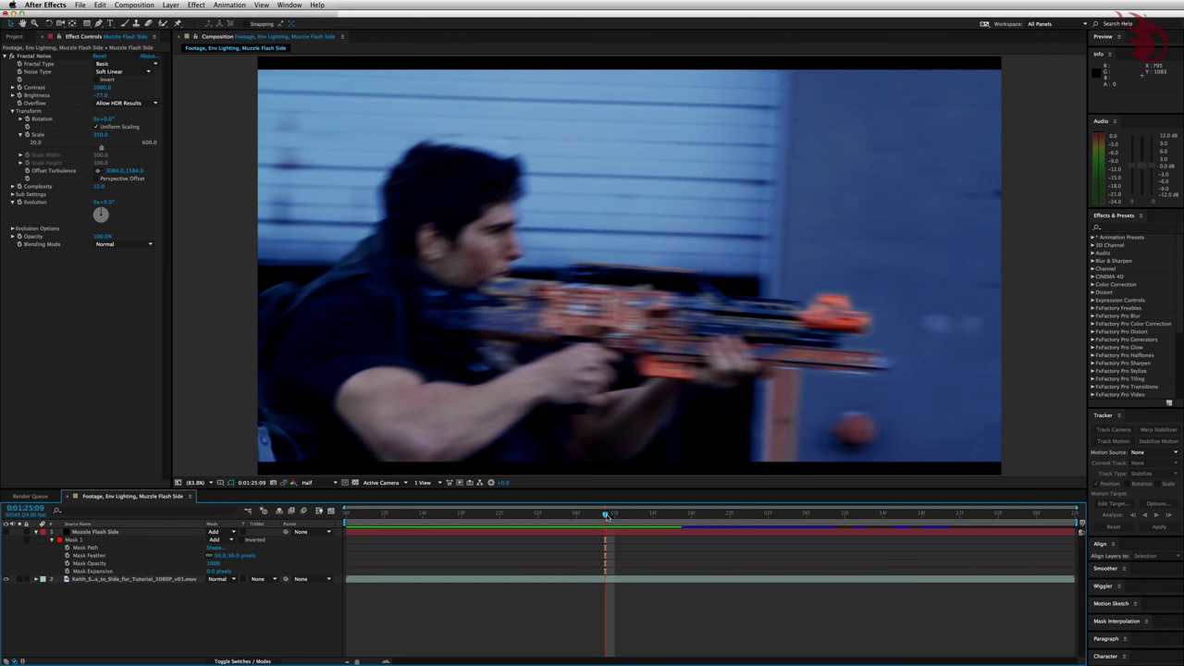
left_click(152, 580)
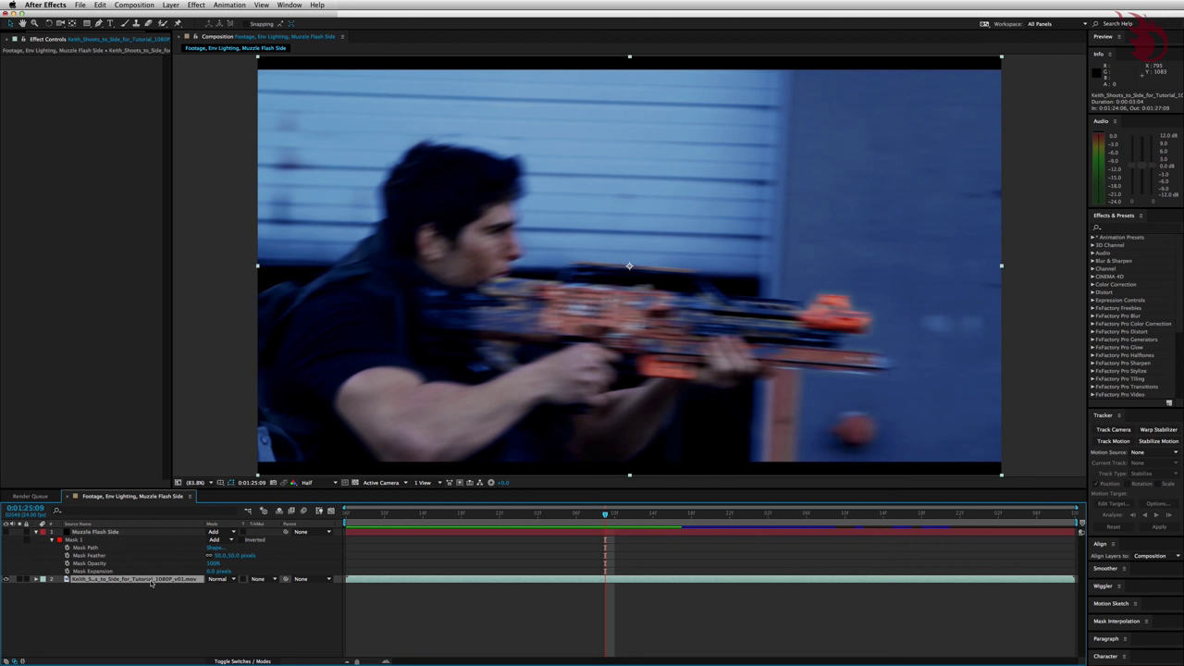
key("super+shift+d")
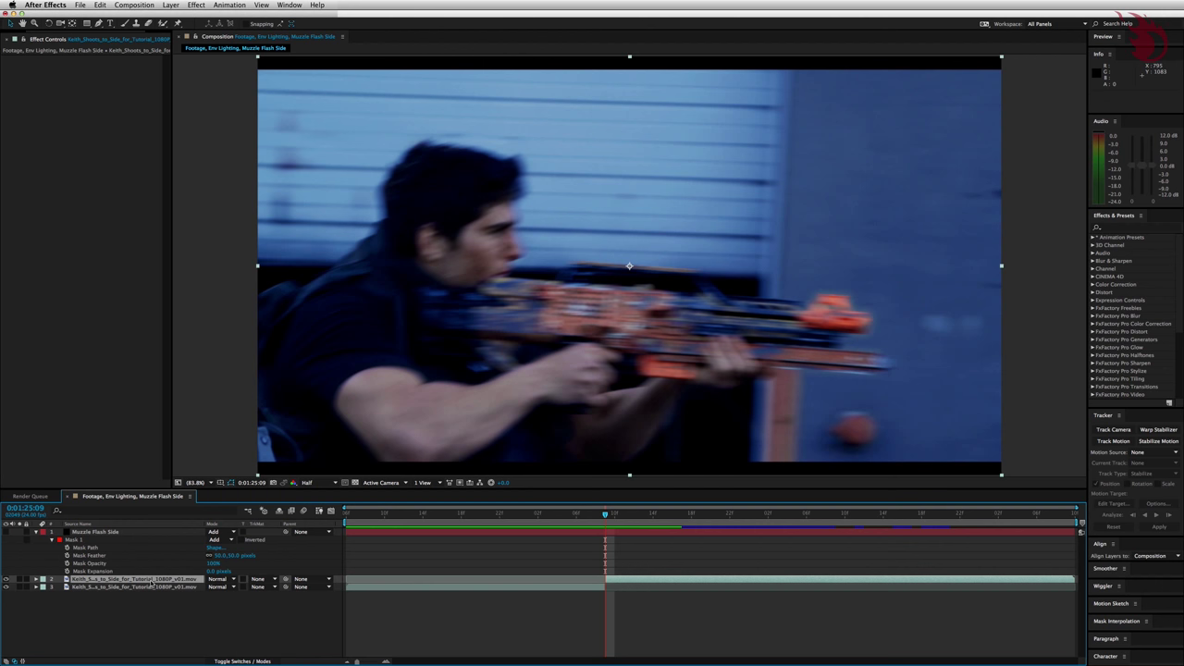
left_click_drag(607, 581, 620, 582)
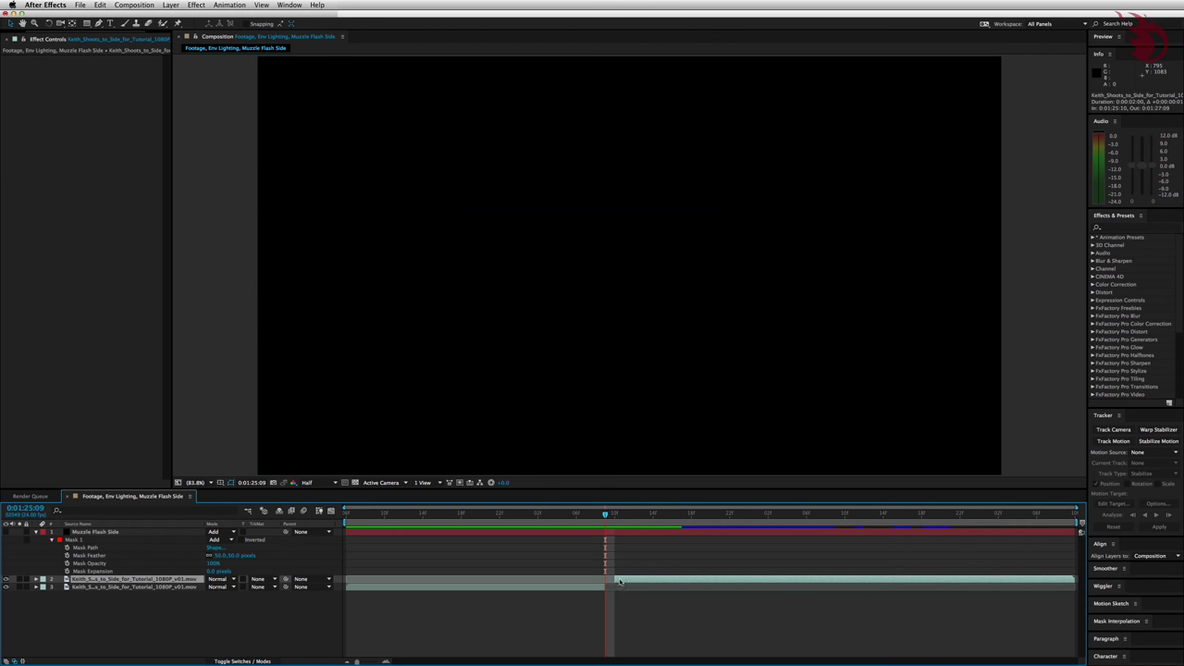
left_click_drag(645, 584, 636, 583)
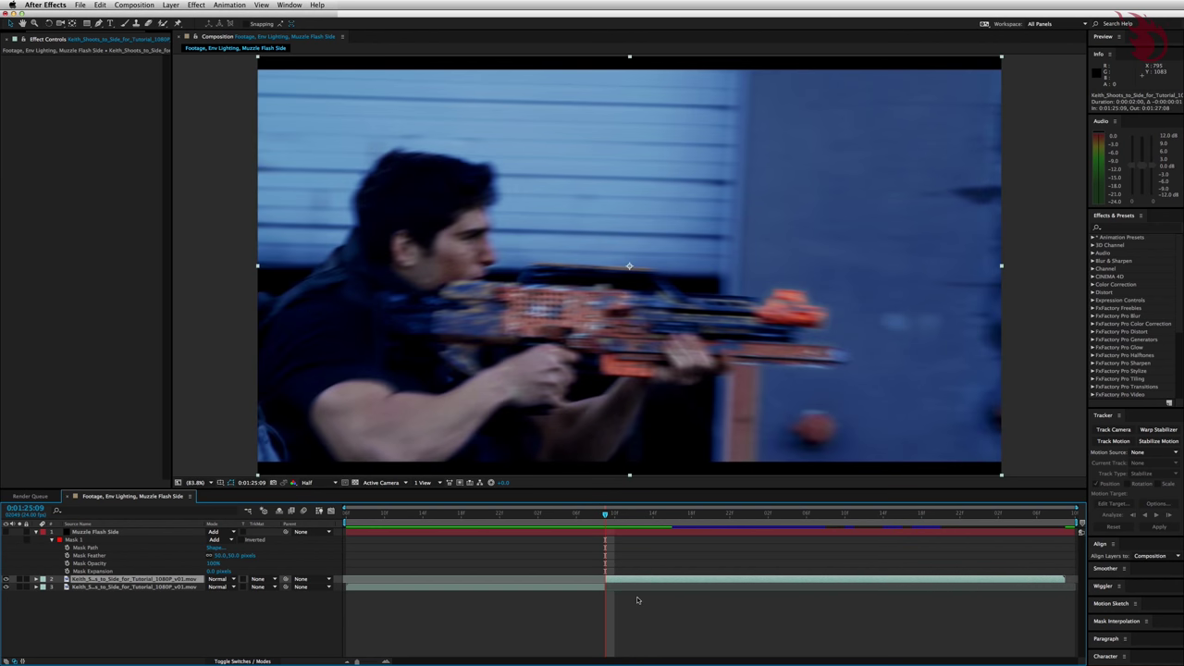
key("Page_Up")
key("Page_Up")
key("Page_Up")
left_click_drag(348, 524, 507, 522)
left_click_drag(1081, 522, 722, 523)
key("KP_0")
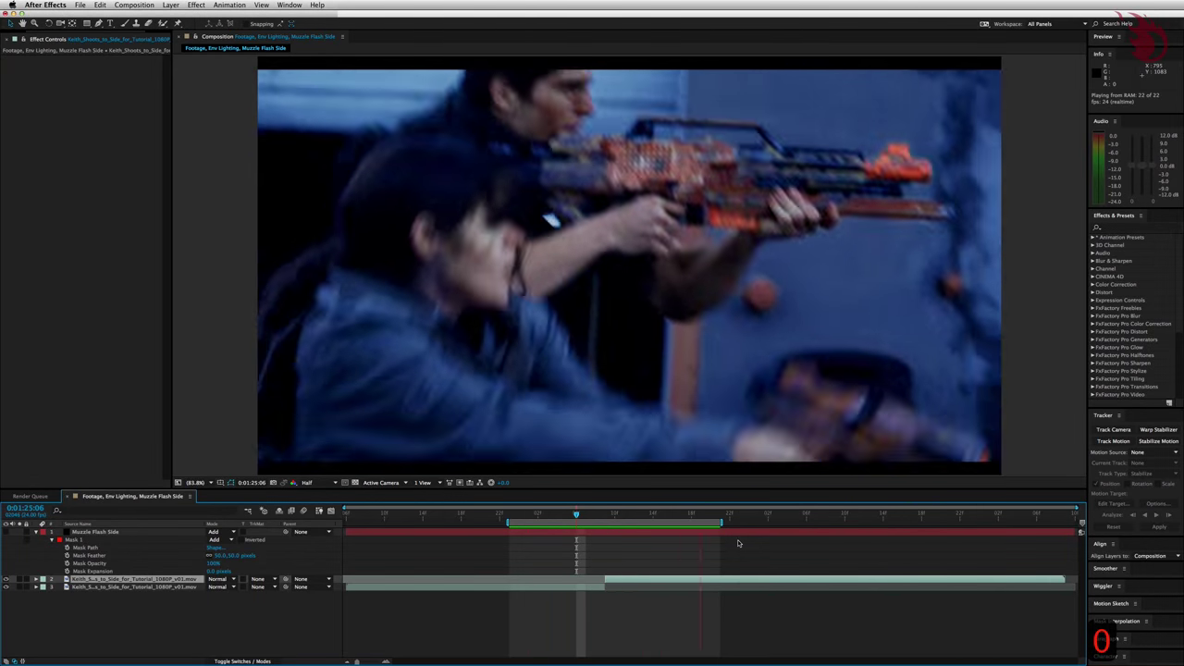
key("KP_0")
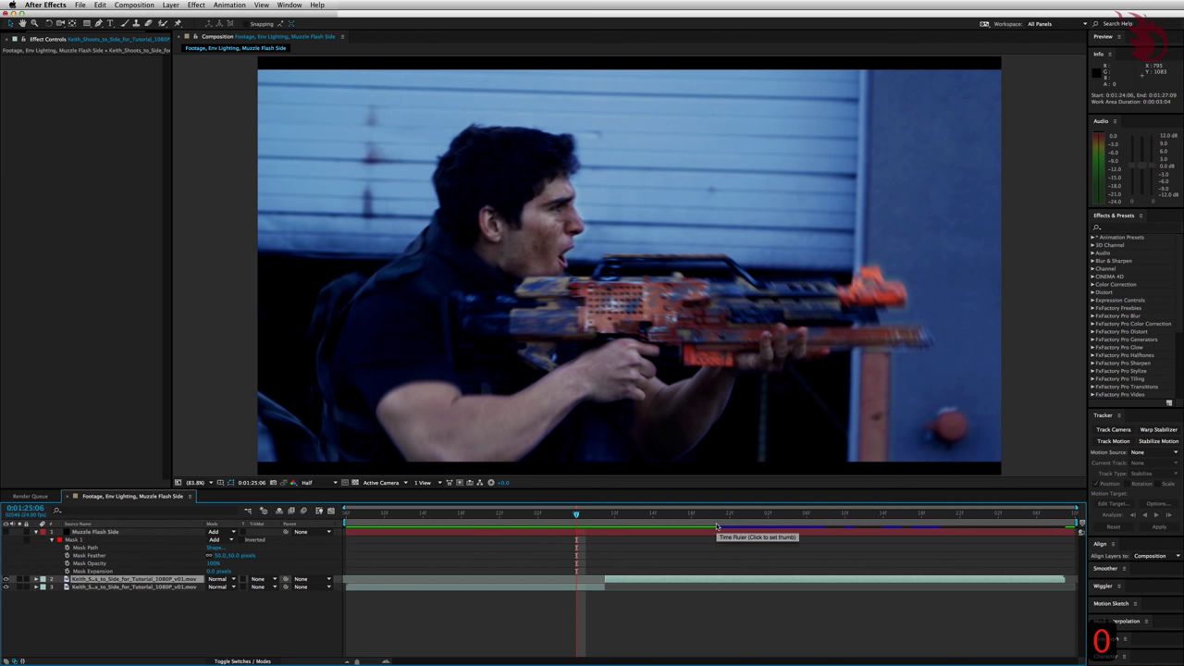
key("super+z")
key("super+z")
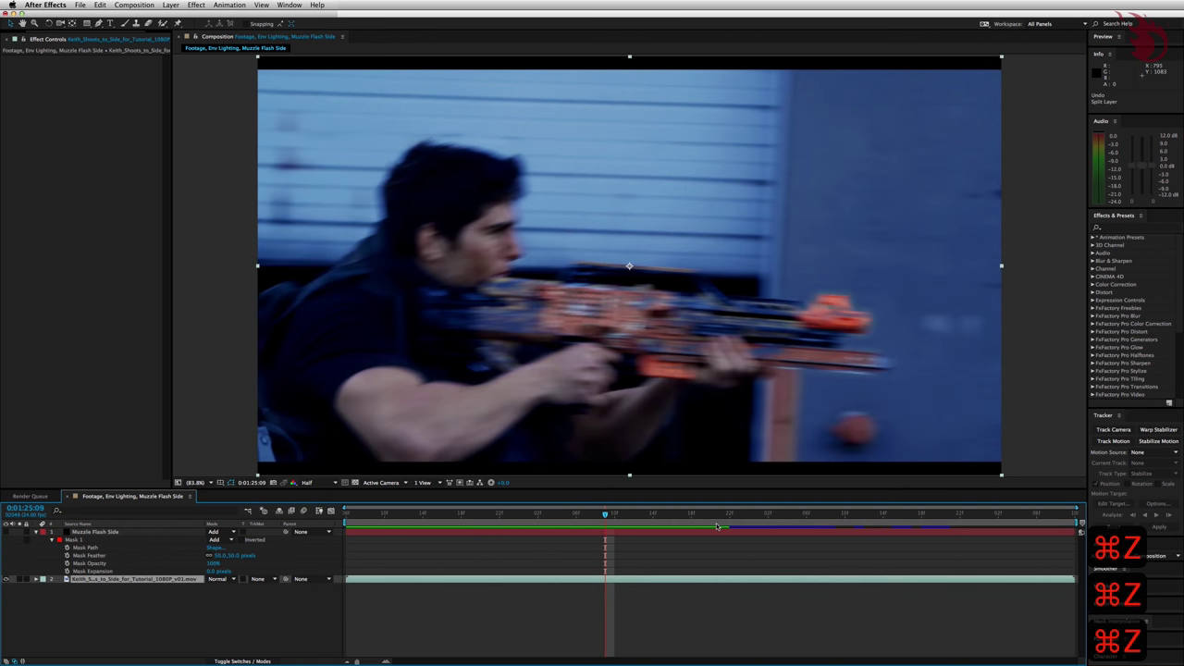
- At 0:01:24:08, select Muzzle Flash Side and turn its Video switch back on
left_click(346, 514)
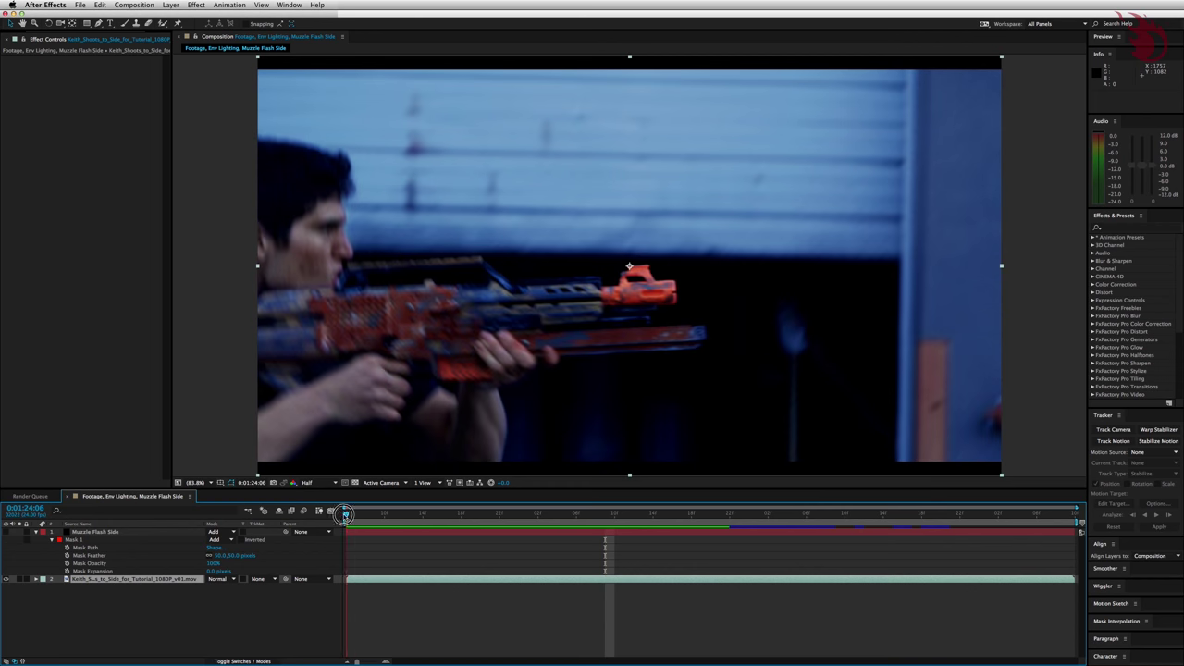
key("Page_Down")
key("Page_Down")
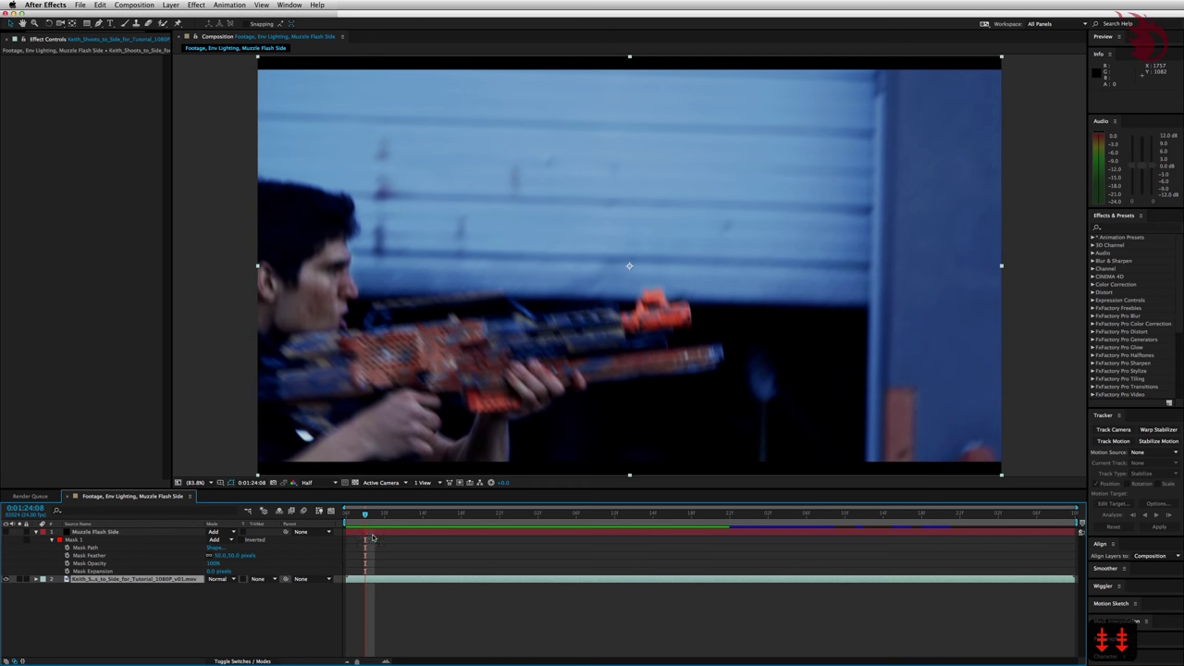
left_click(125, 532)
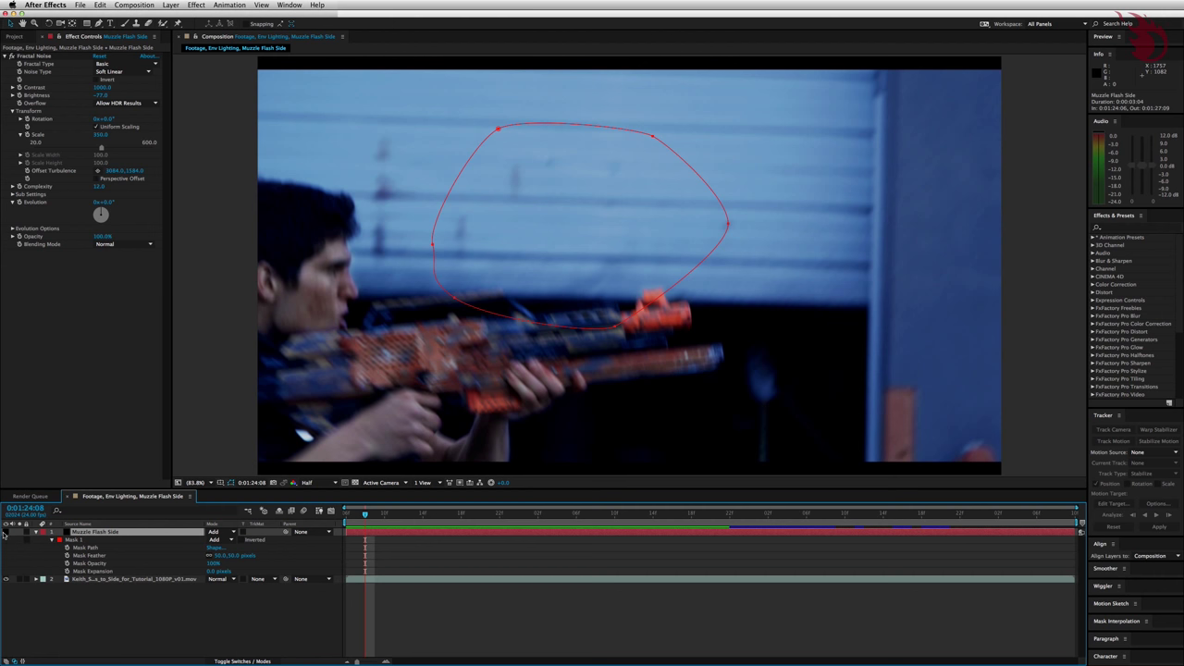
left_click(6, 533)
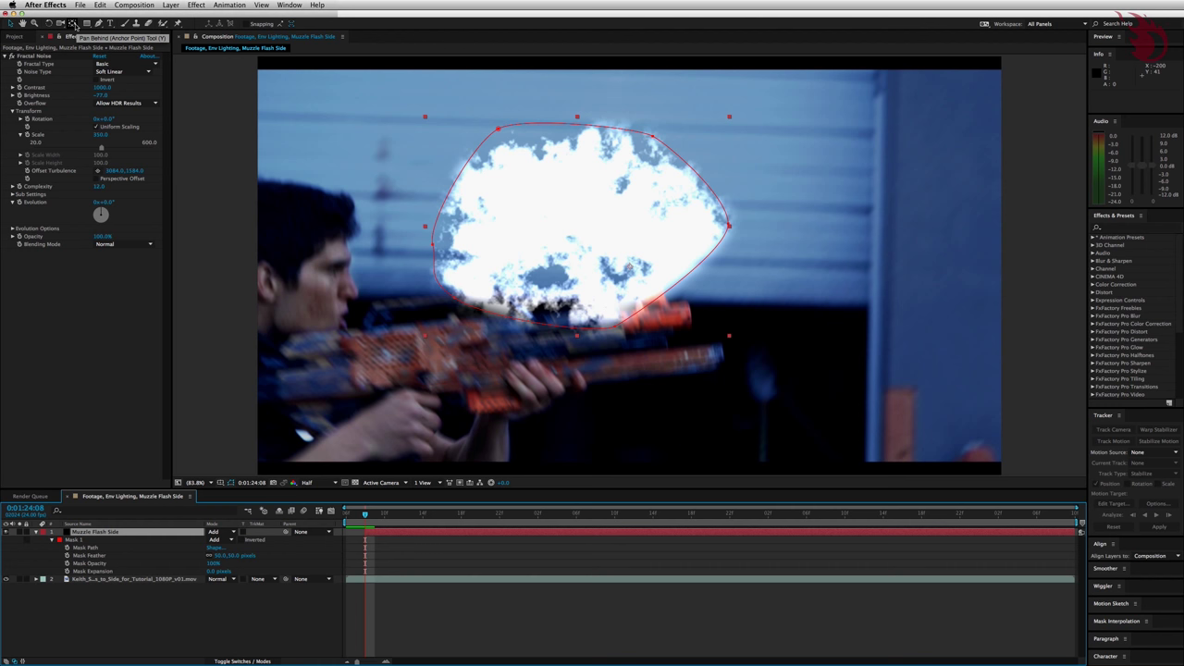
- Use the Pan Behind tool to drag Muzzle Flash Side's anchor to the flash's left edge
left_click(73, 24)
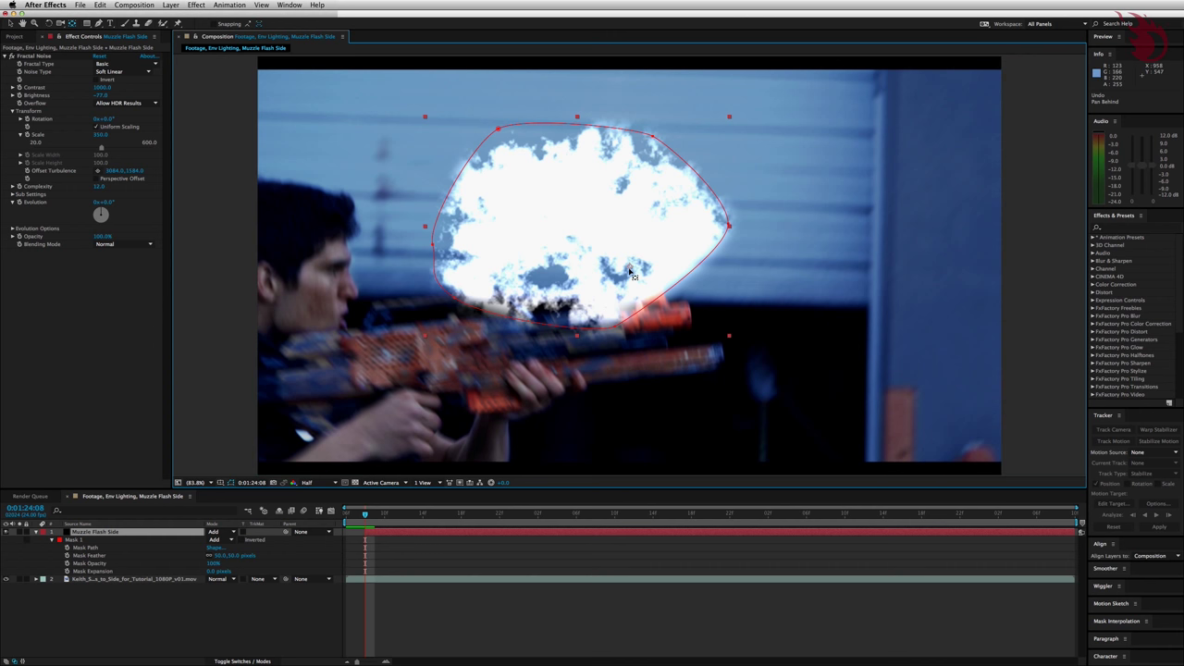
left_click_drag(632, 275, 470, 224)
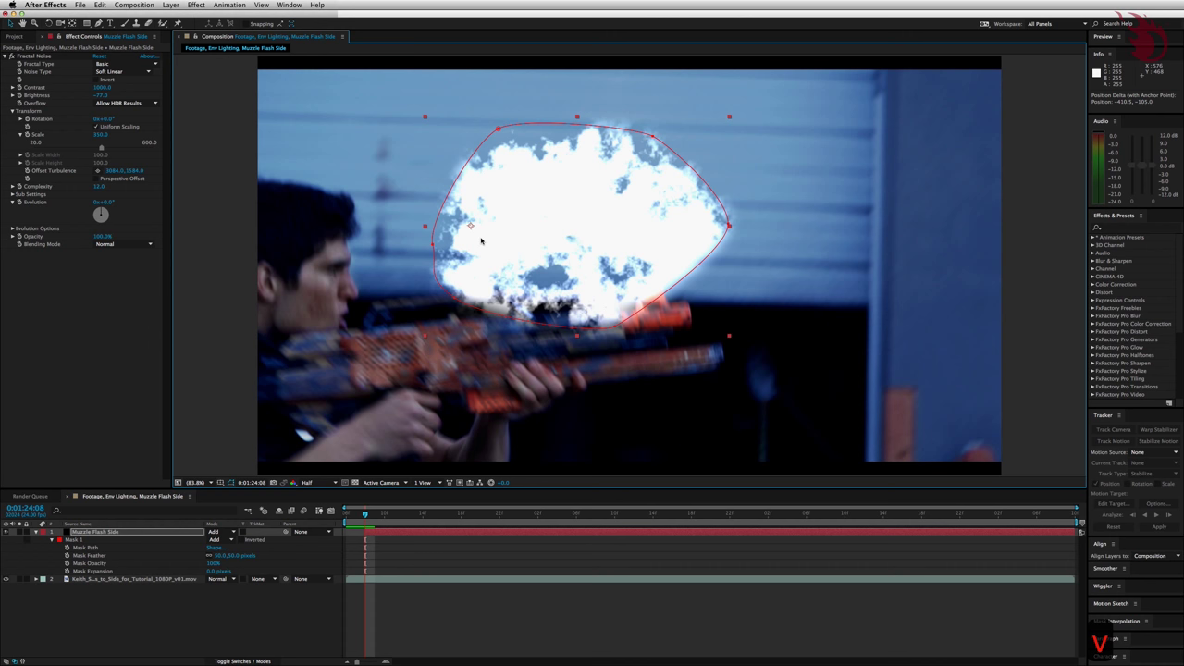
- Move the muzzle flash onto the barrel tip and rotate it to -7.1°
left_click_drag(481, 241, 703, 329)
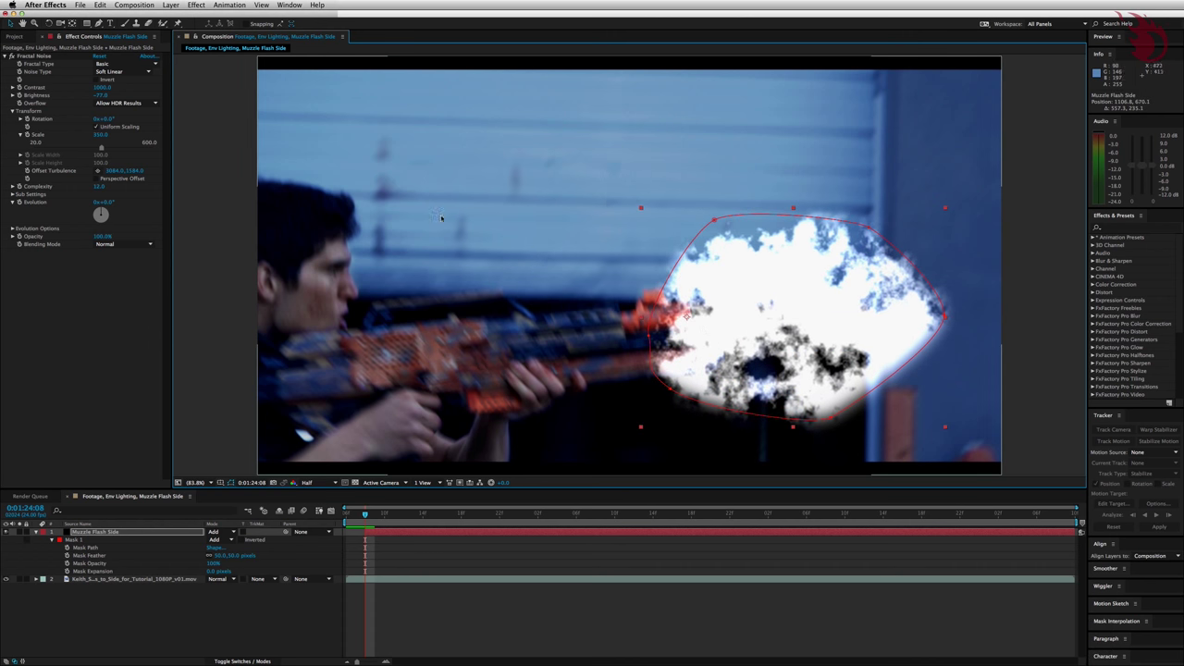
left_click(48, 23)
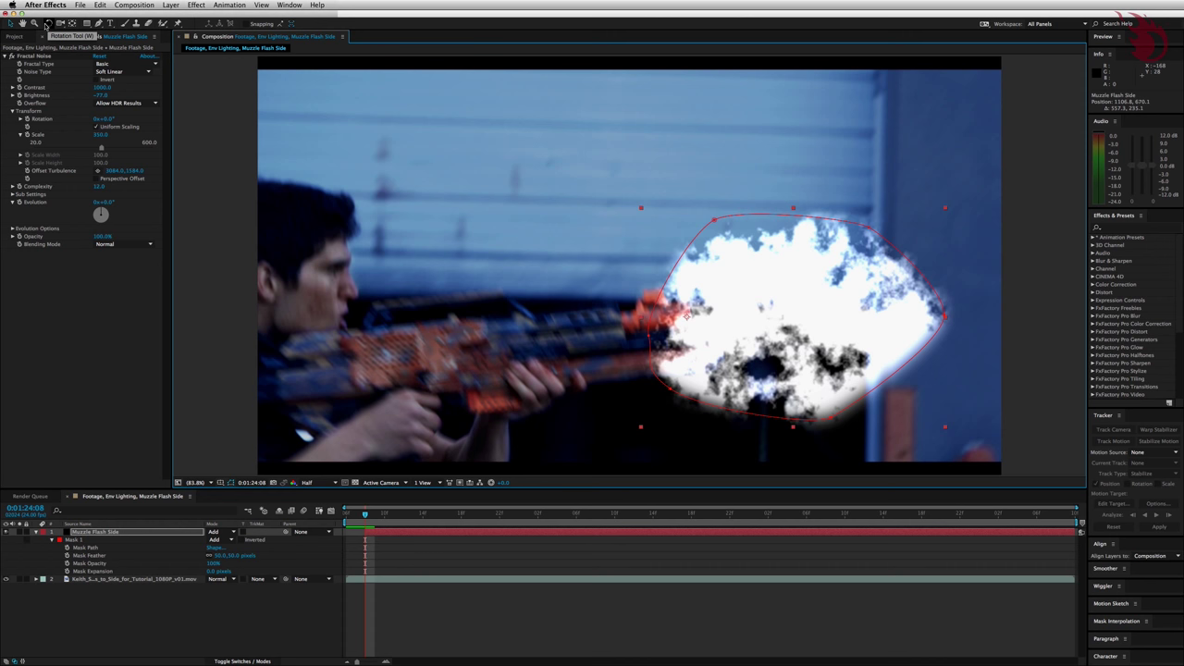
left_click(48, 23)
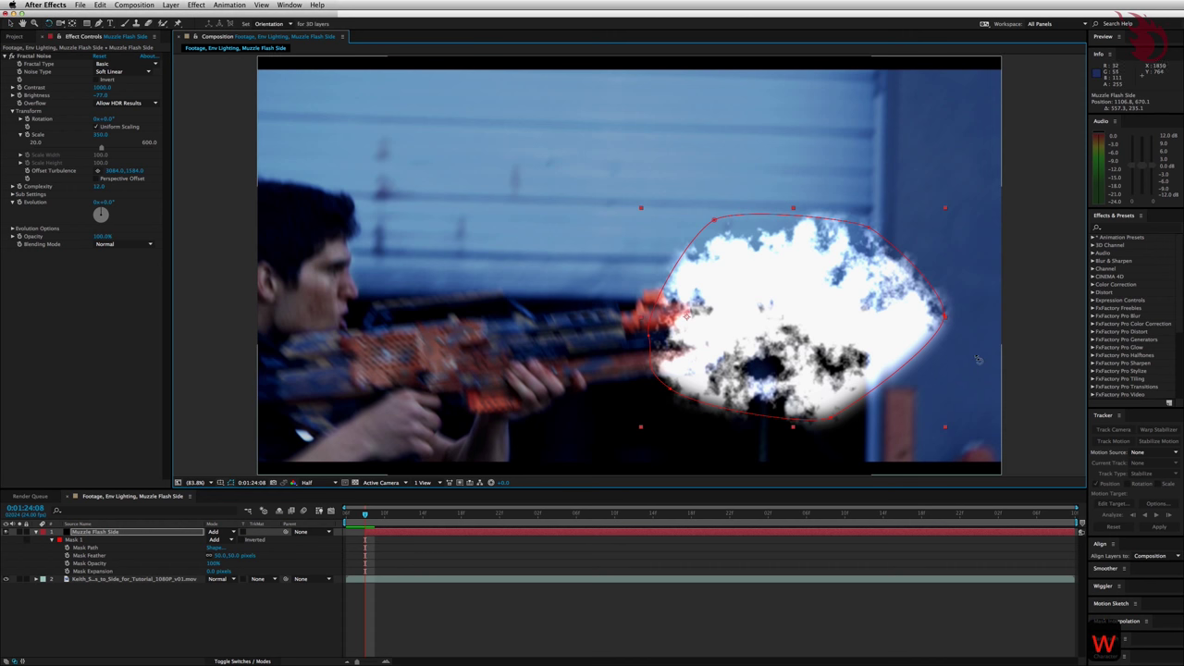
left_click_drag(929, 347, 885, 330)
key("v")
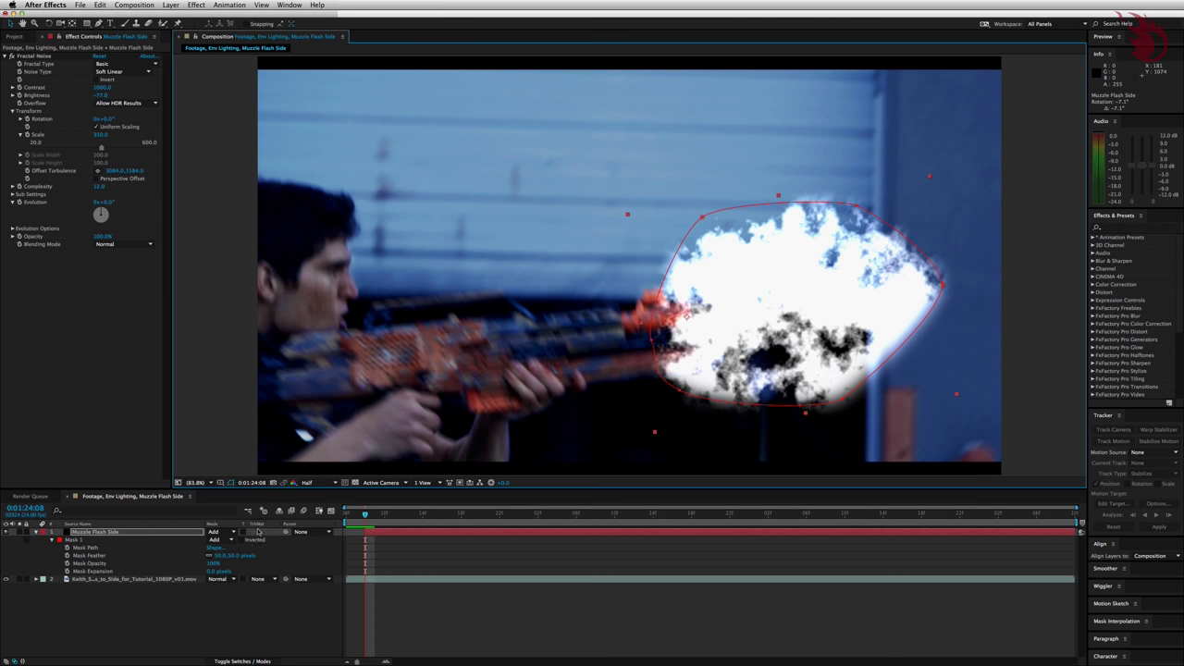
- Add a Radial Blur centred on the muzzle with Amount 32 and Type Zoom
right_click(65, 319)
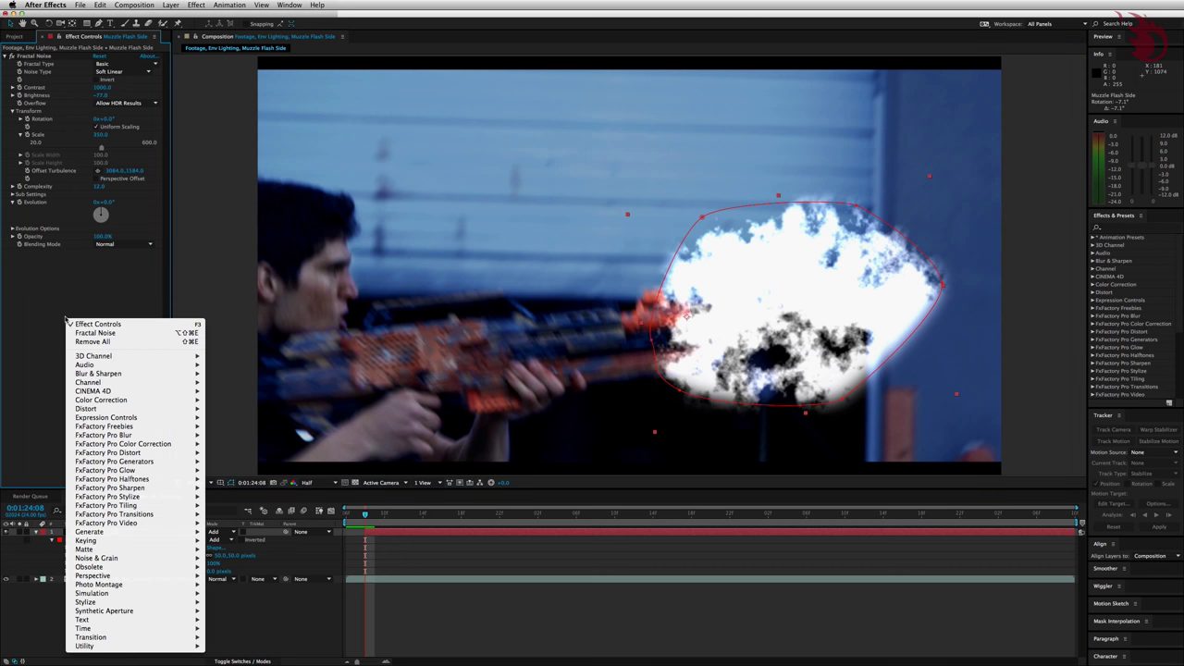
mouse_move(106, 374)
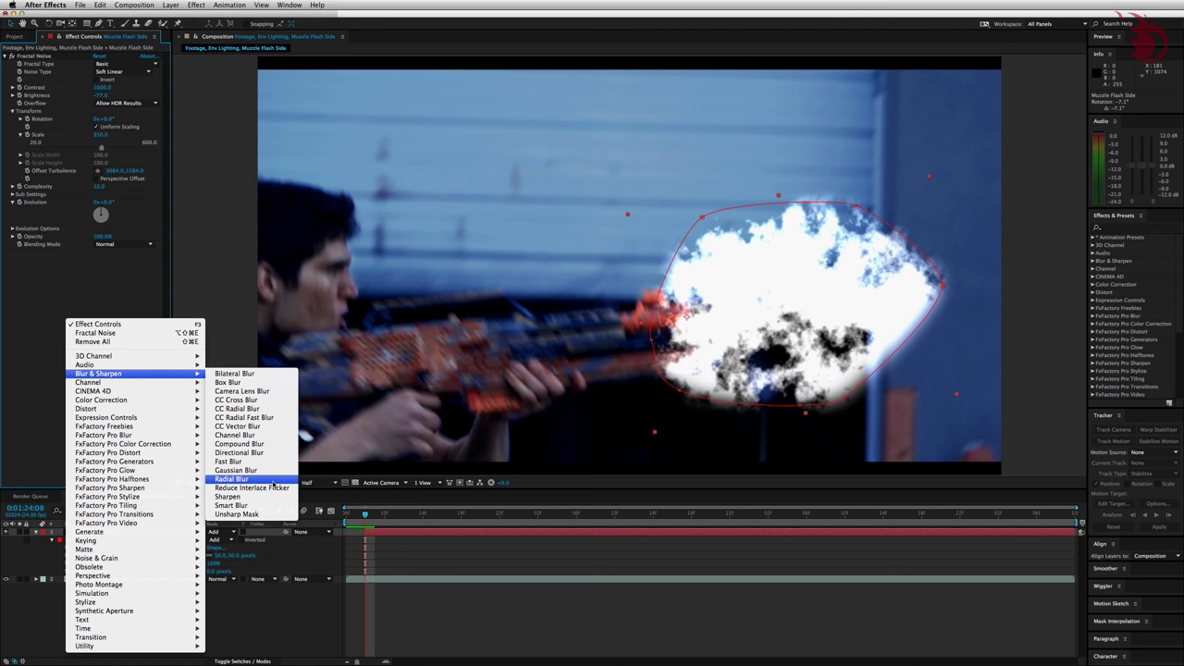
left_click(272, 481)
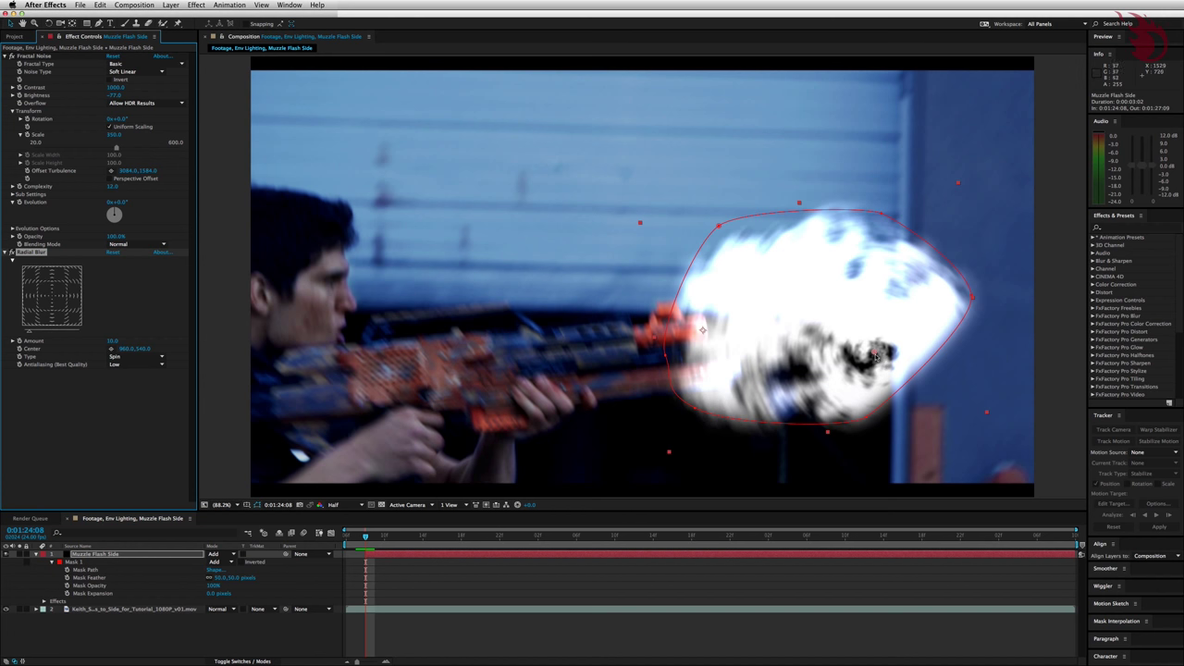
left_click_drag(875, 357, 704, 332)
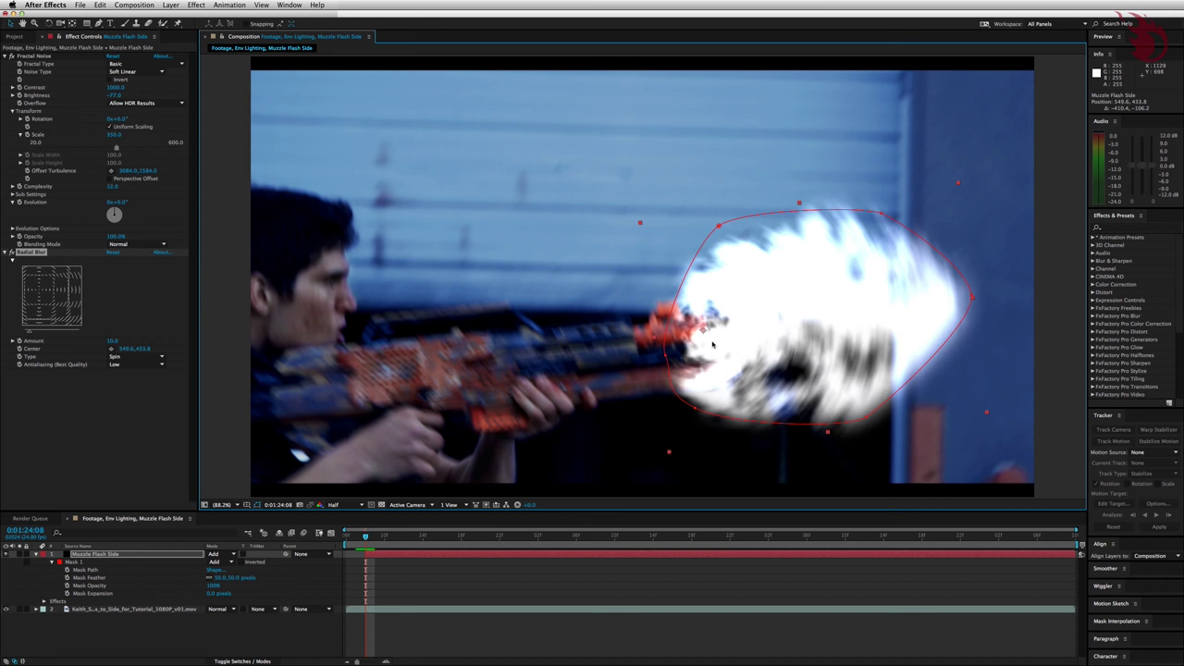
left_click(113, 342)
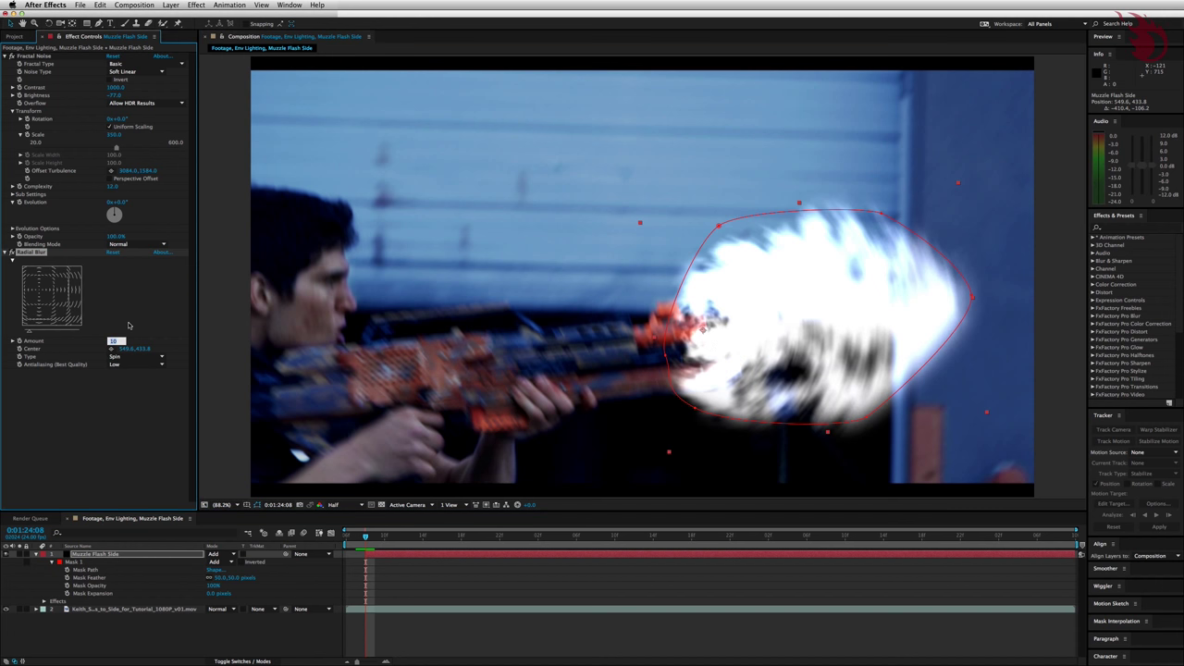
type("32")
key("Return")
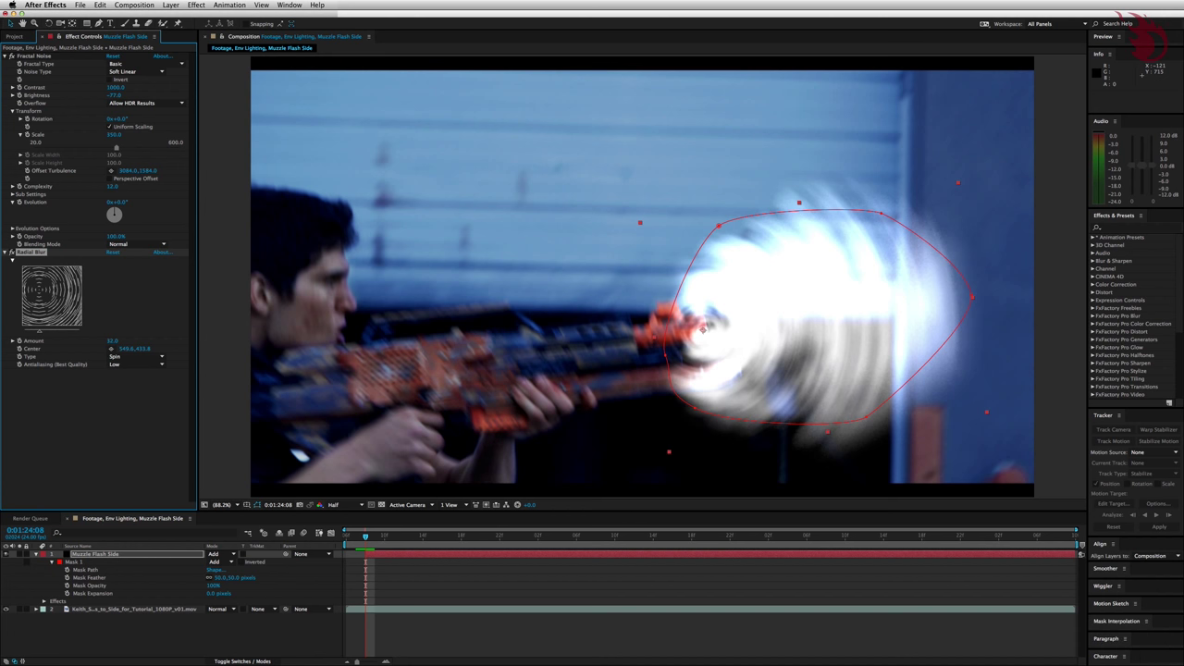
left_click(134, 356)
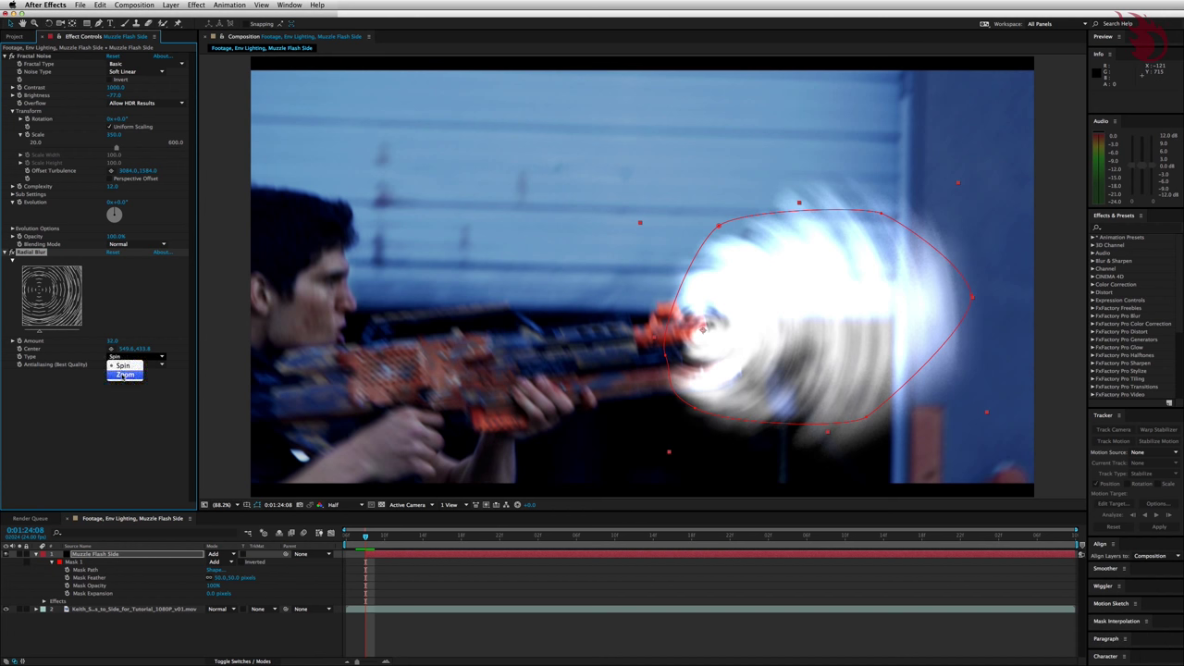
left_click(125, 375)
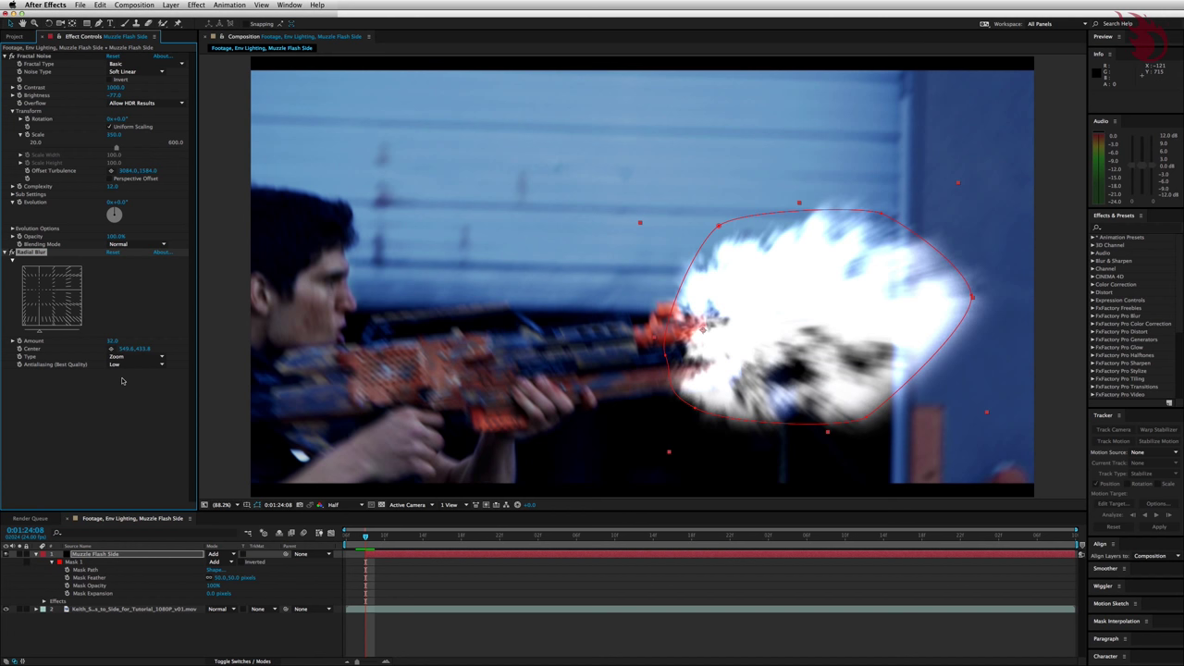
- Apply CC Toner with FFD278 highlights and F41900 midtones
right_click(96, 427)
mouse_move(128, 413)
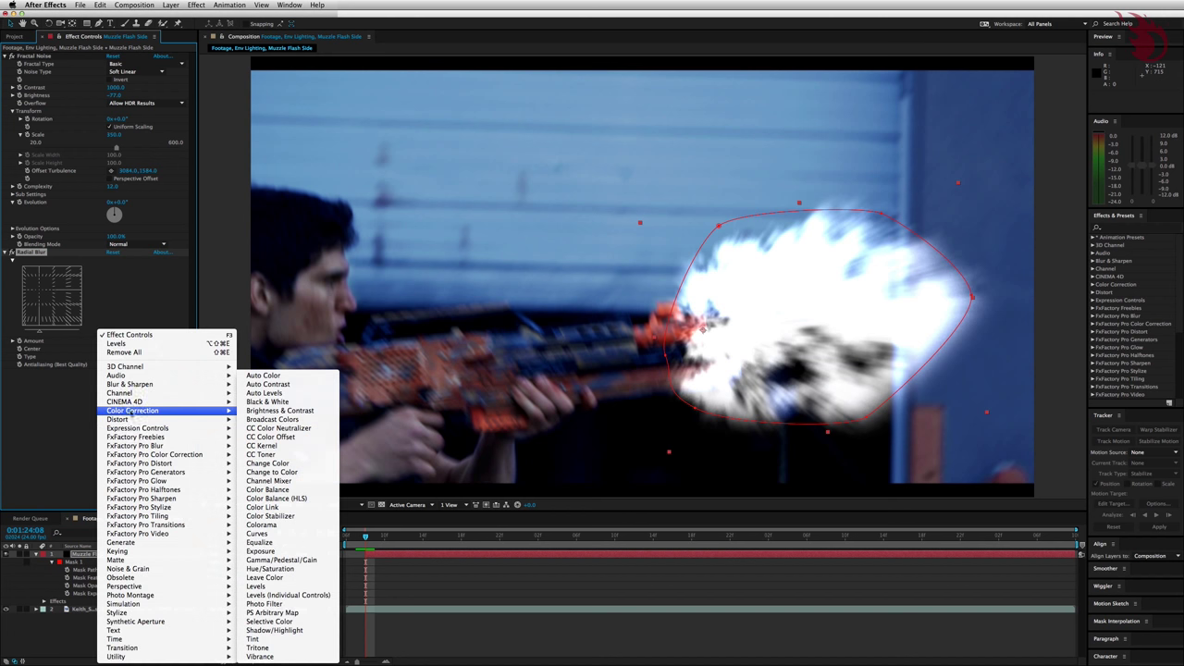
left_click(287, 455)
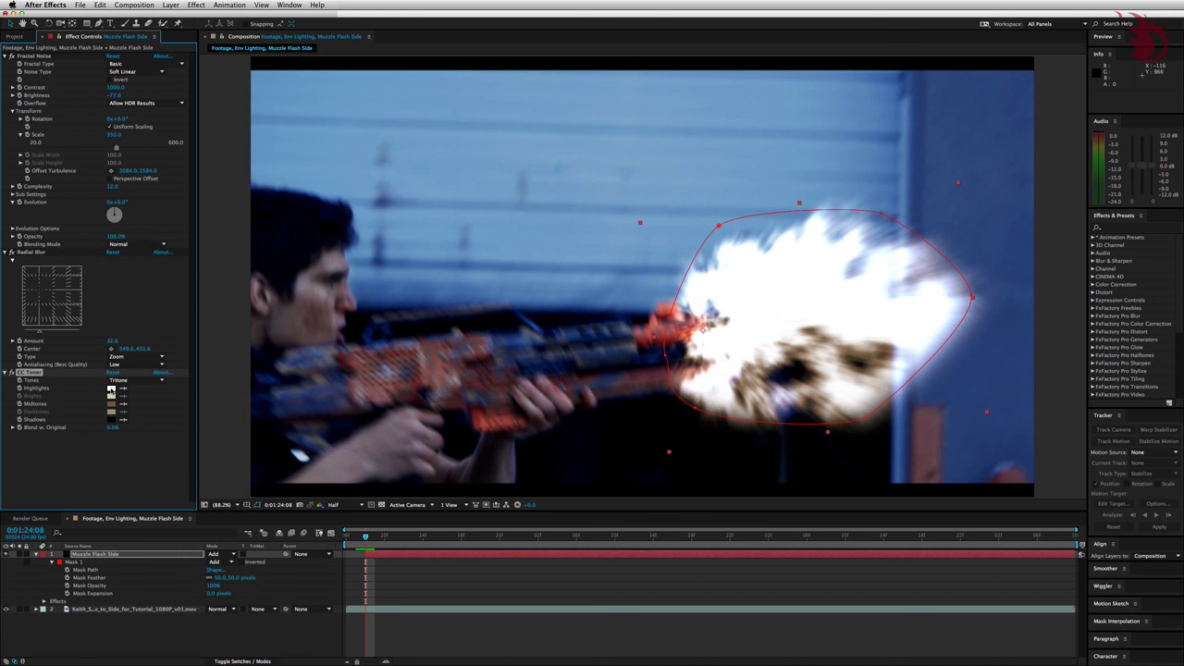
left_click(112, 389)
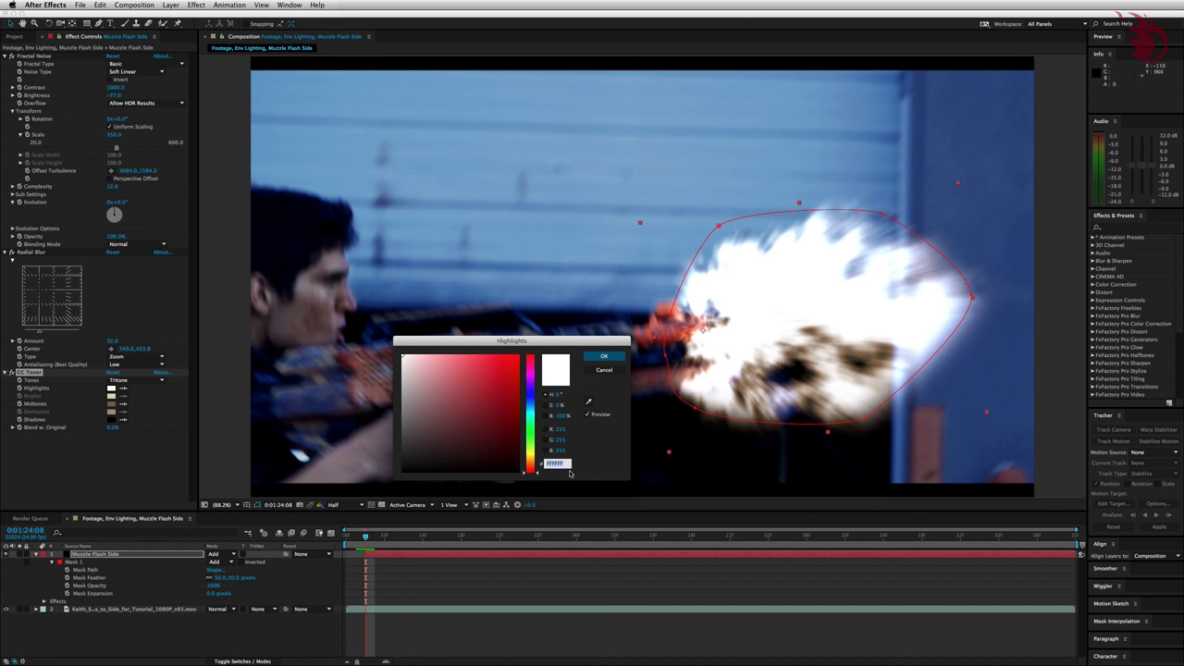
type("FF")
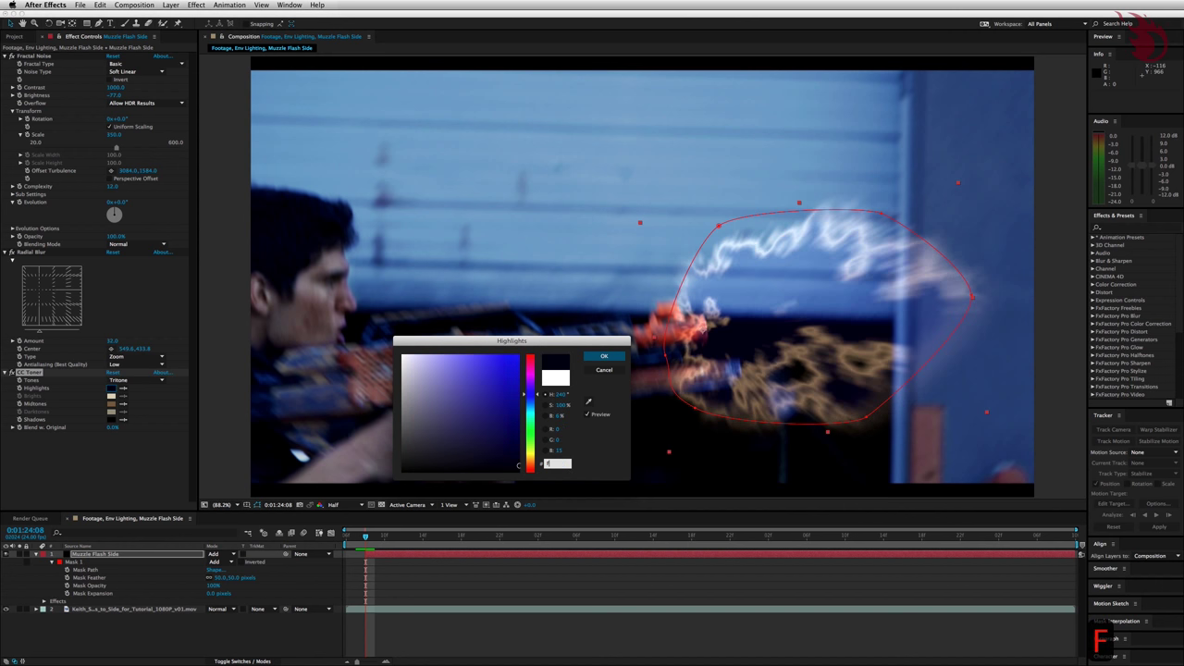
type("D")
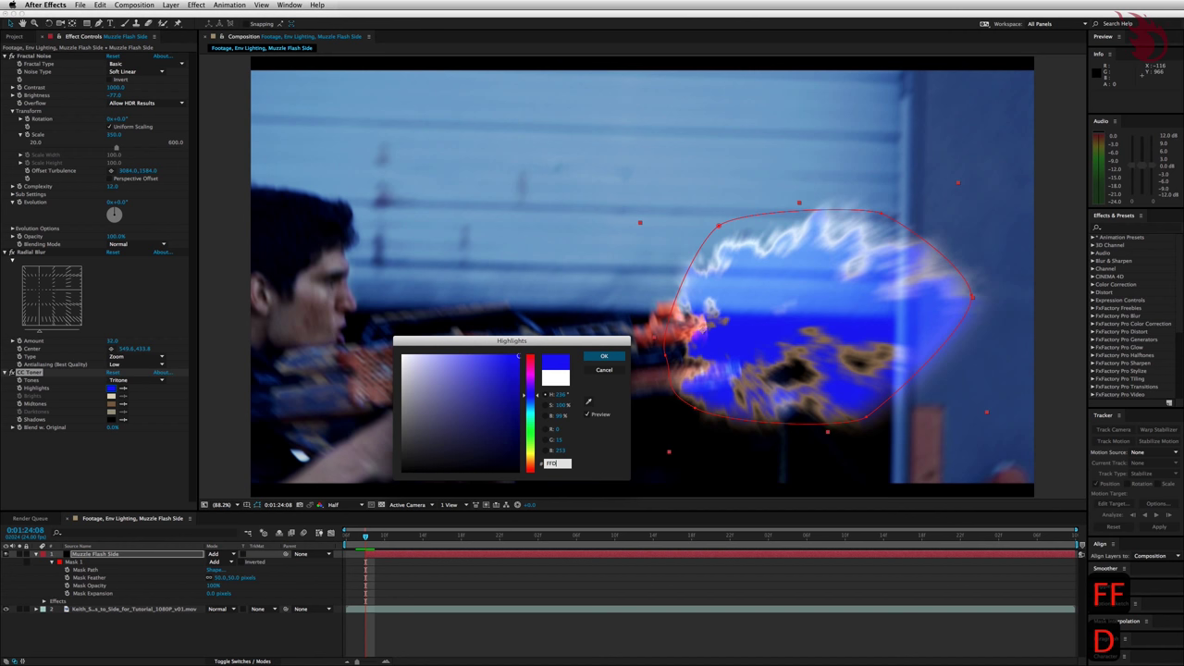
type("278")
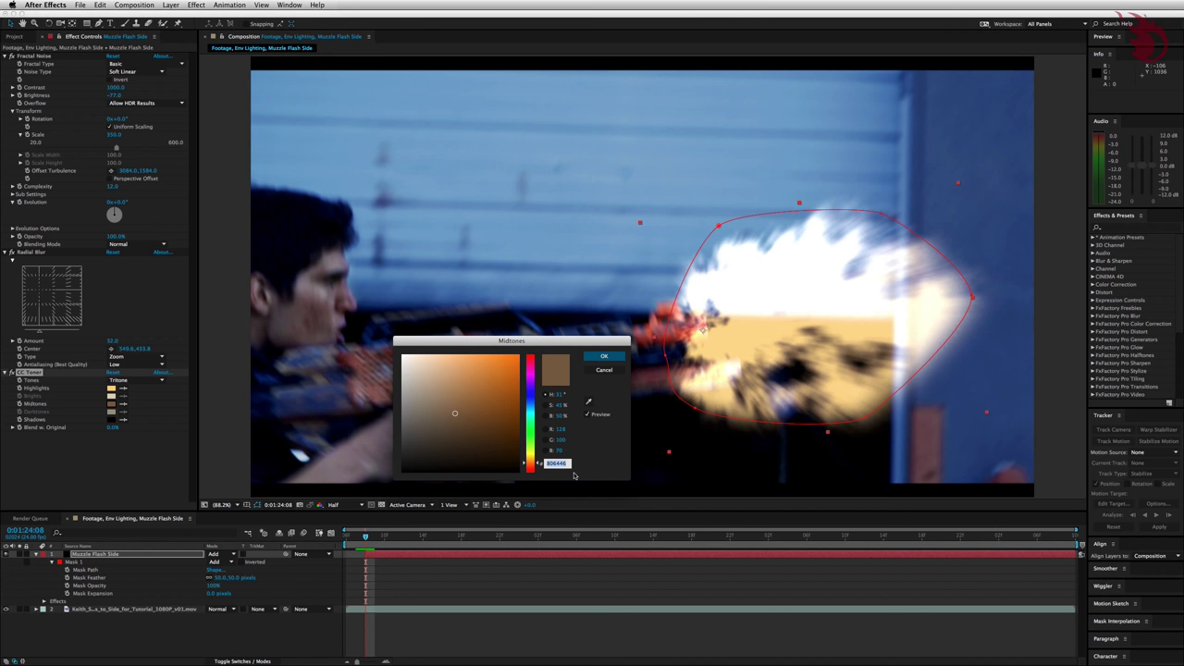
type("f")
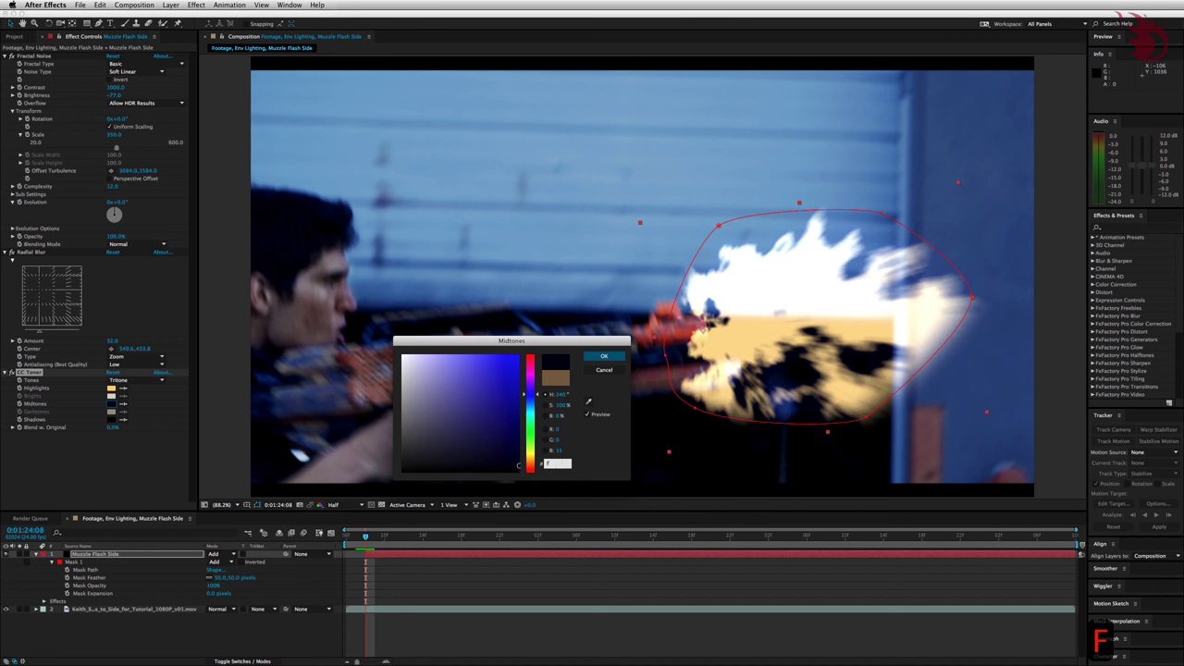
type("419")
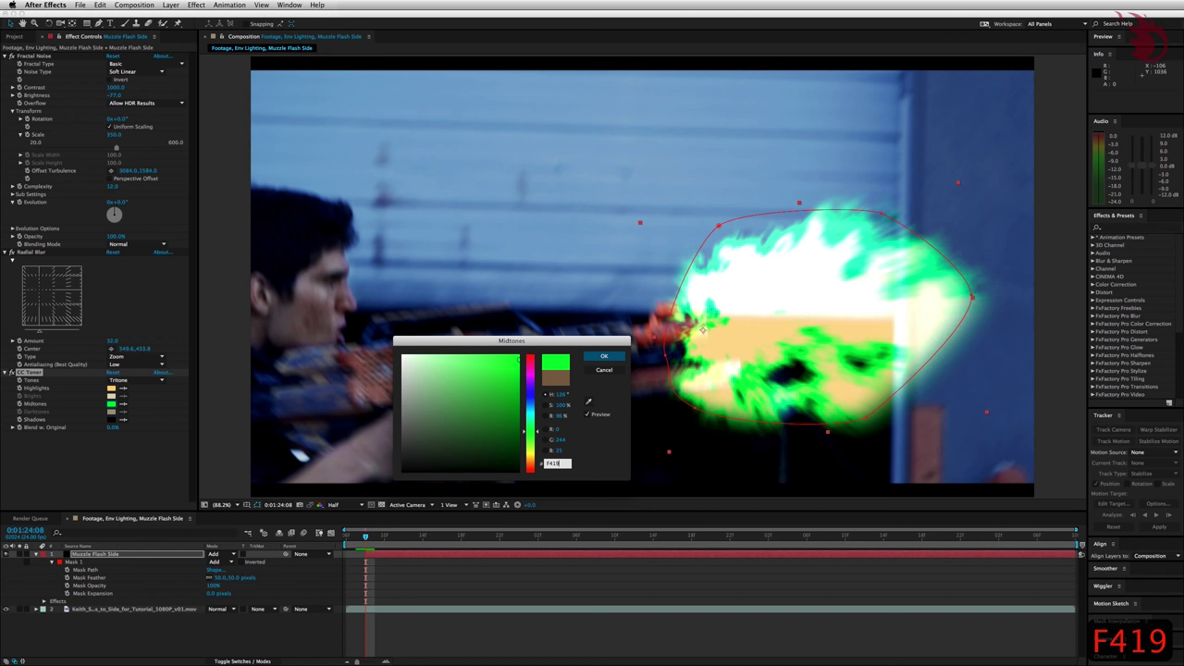
type("00")
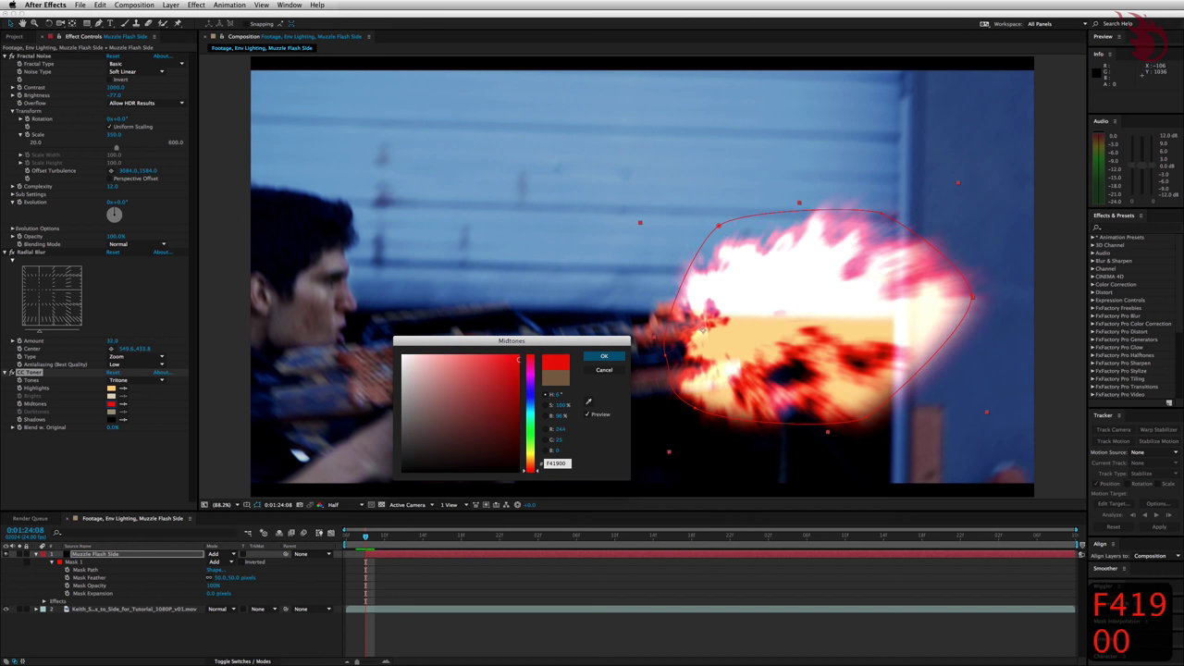
key("Return")
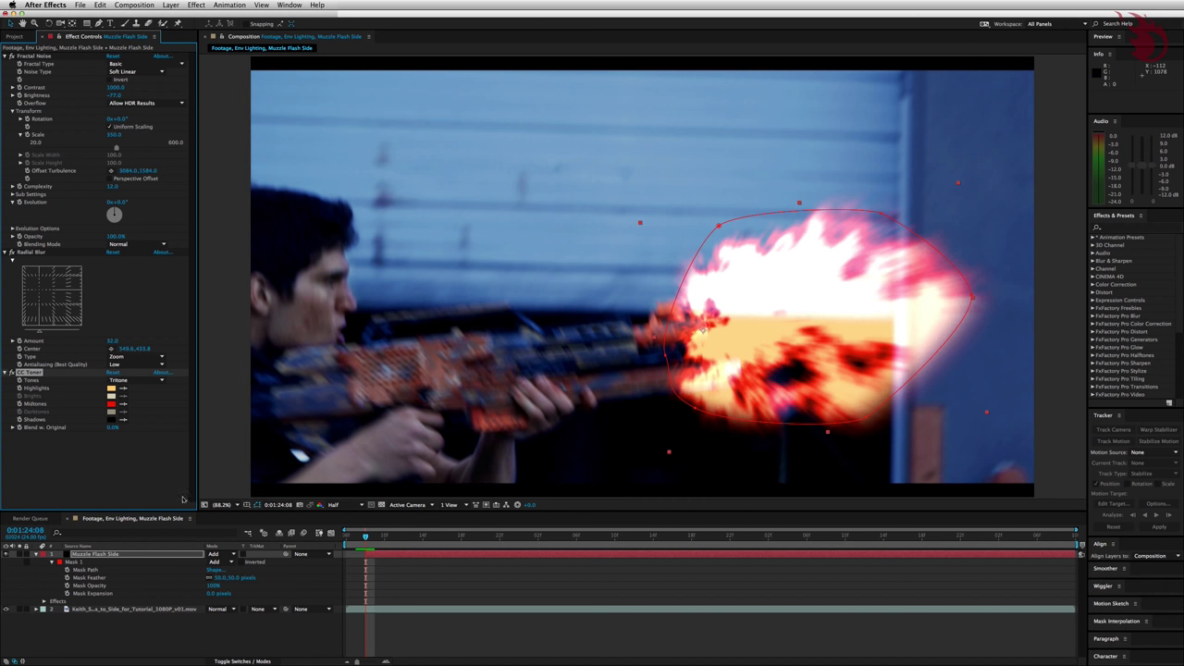
- Add a Glow with Threshold 65, Radius 153 and Intensity 0.8
right_click(100, 481)
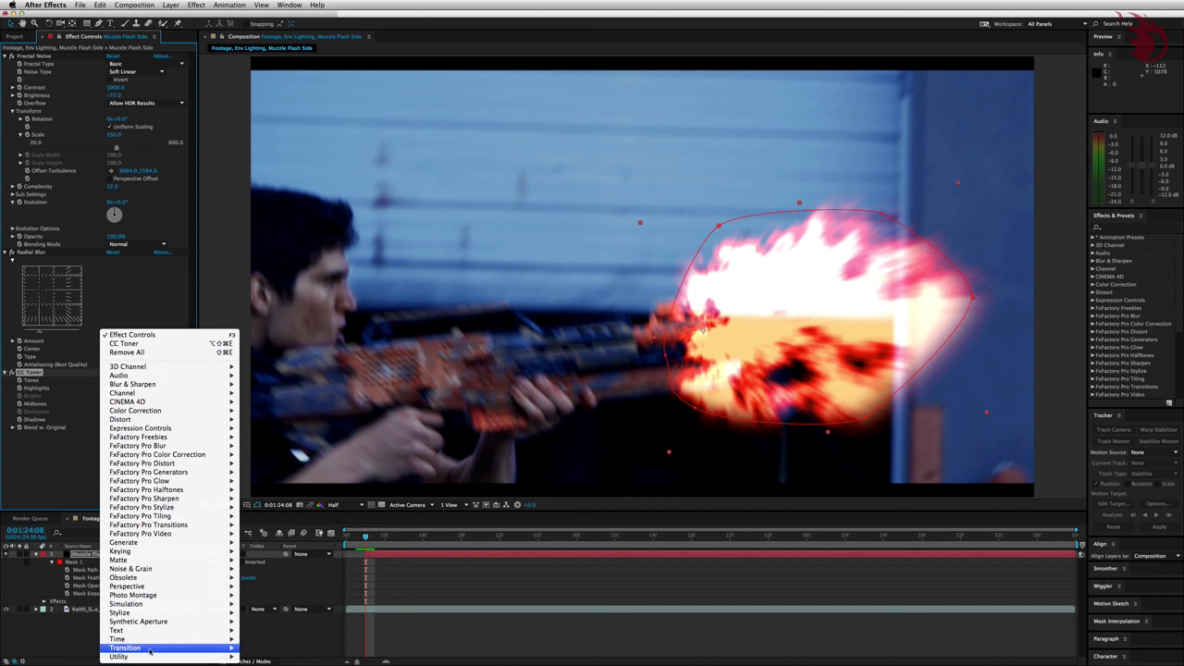
mouse_move(170, 613)
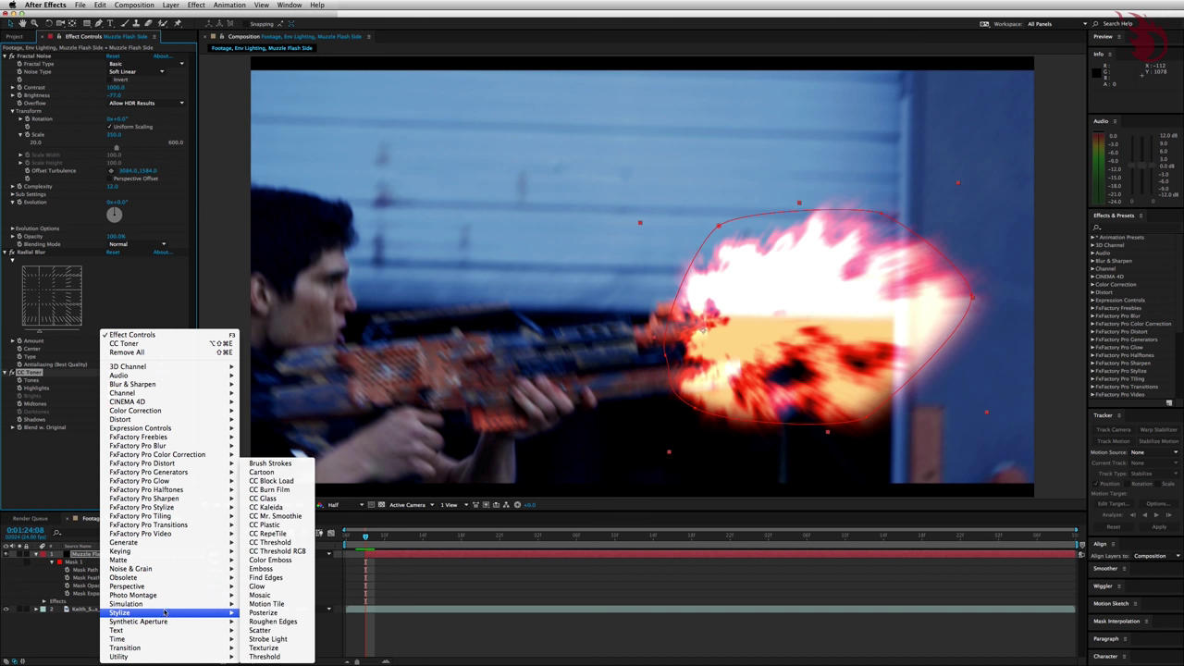
left_click(298, 590)
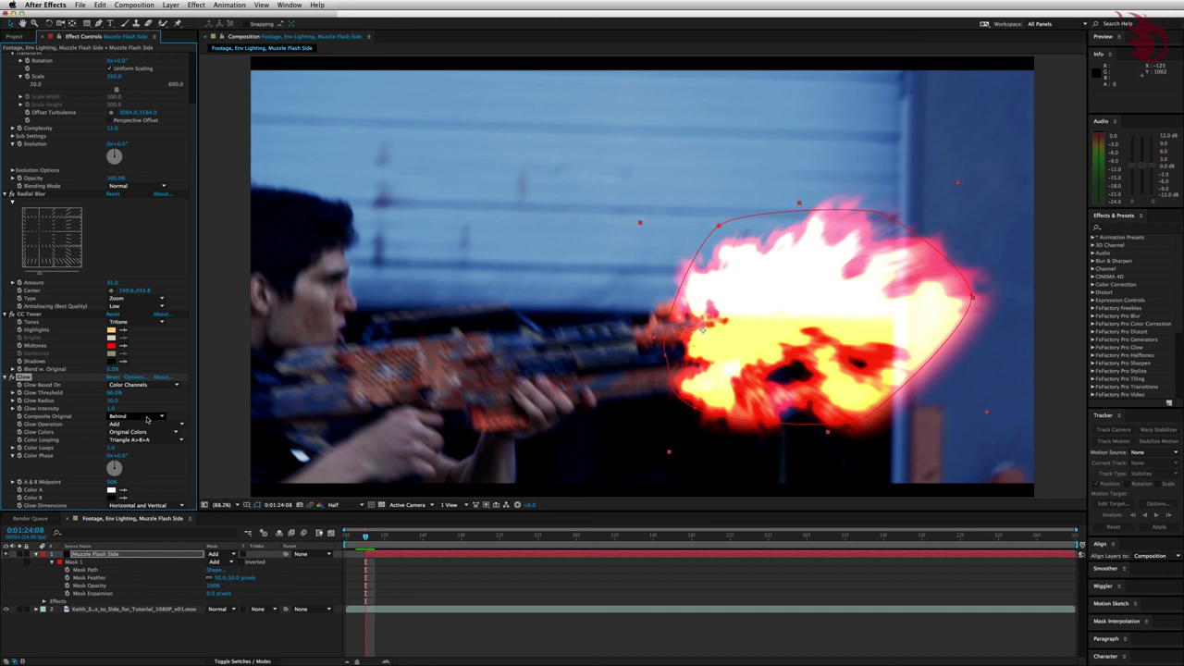
left_click(114, 393)
type("65")
key("Tab")
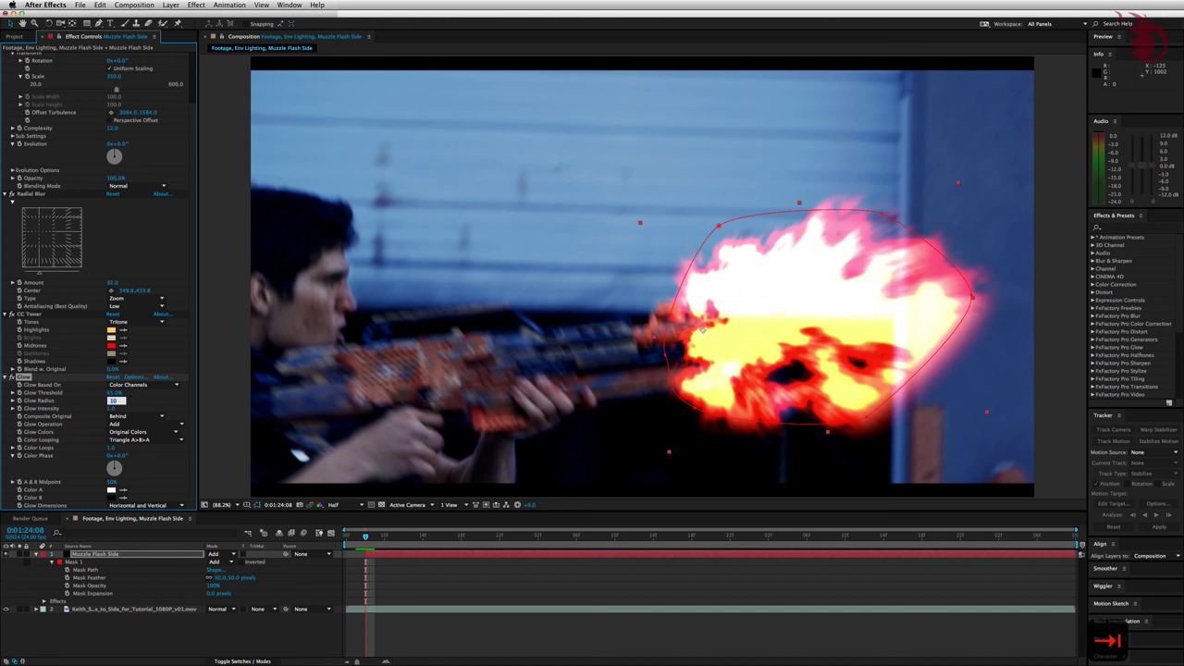
type("153")
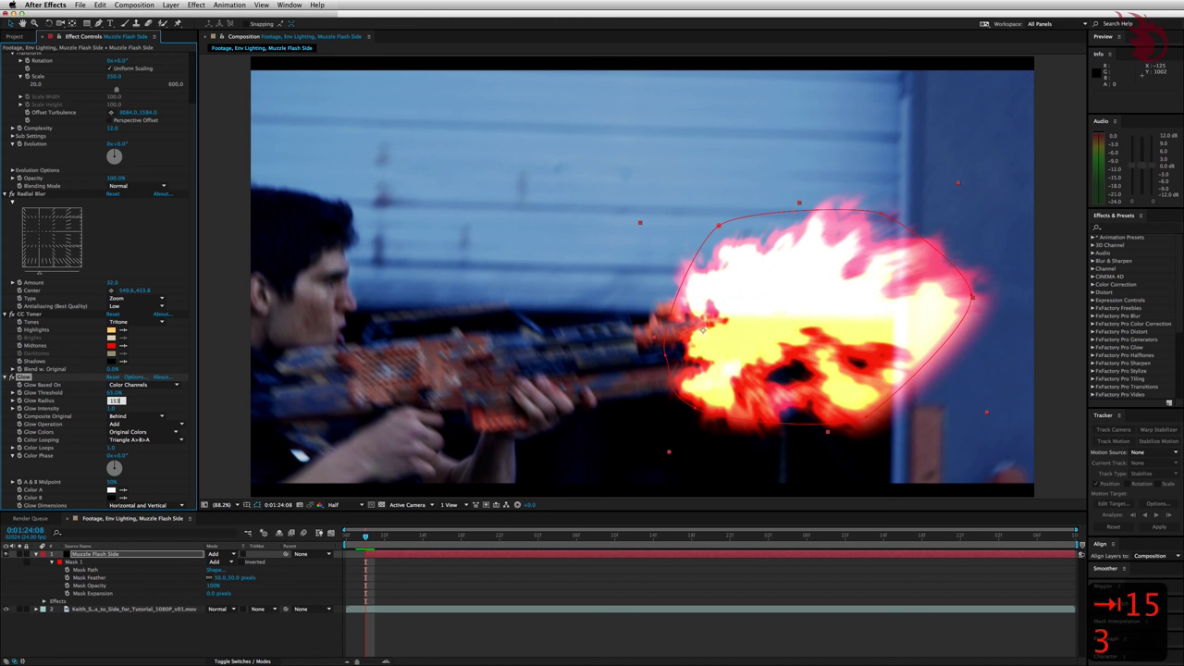
key("Tab")
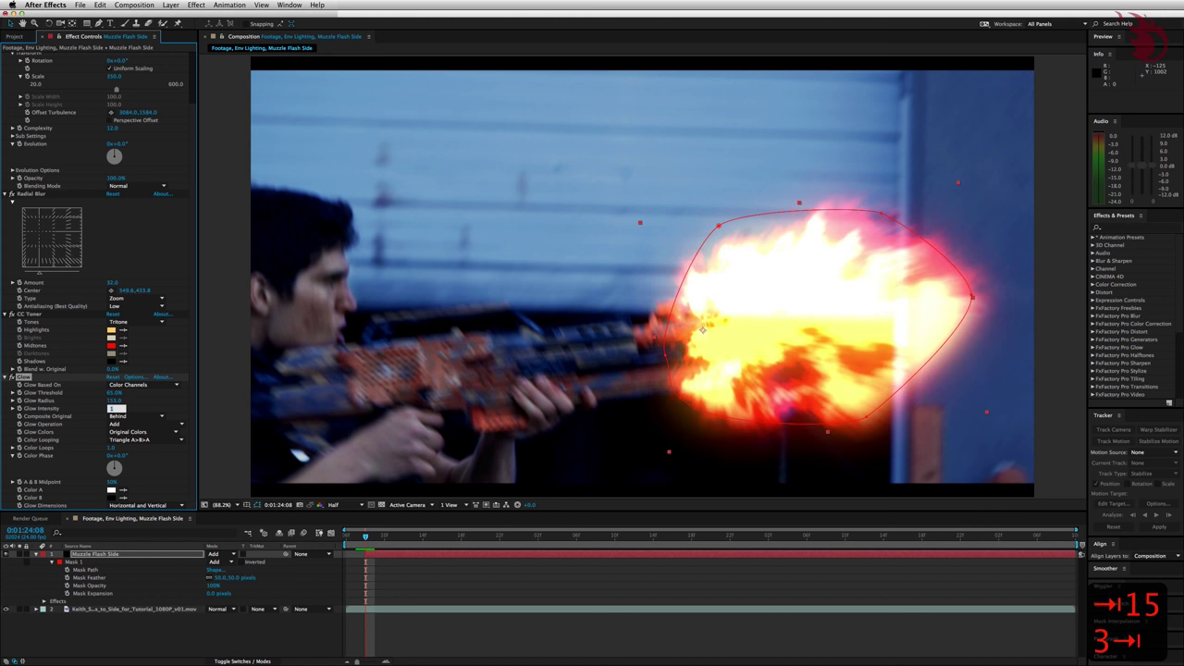
type(".8")
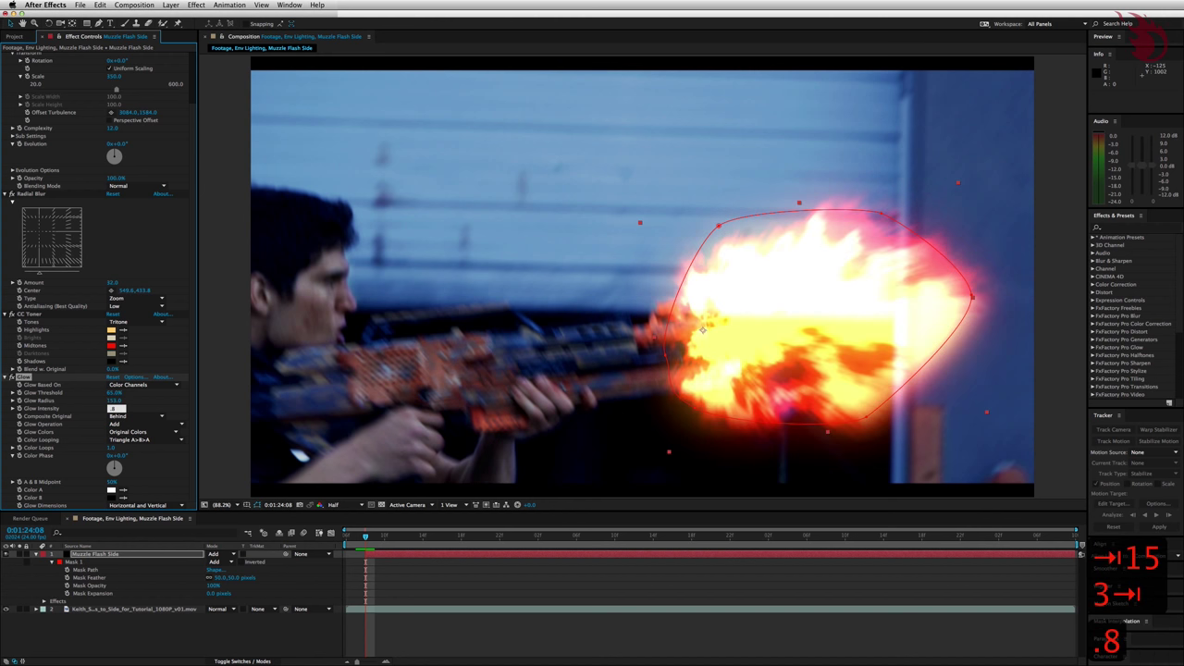
key("Return")
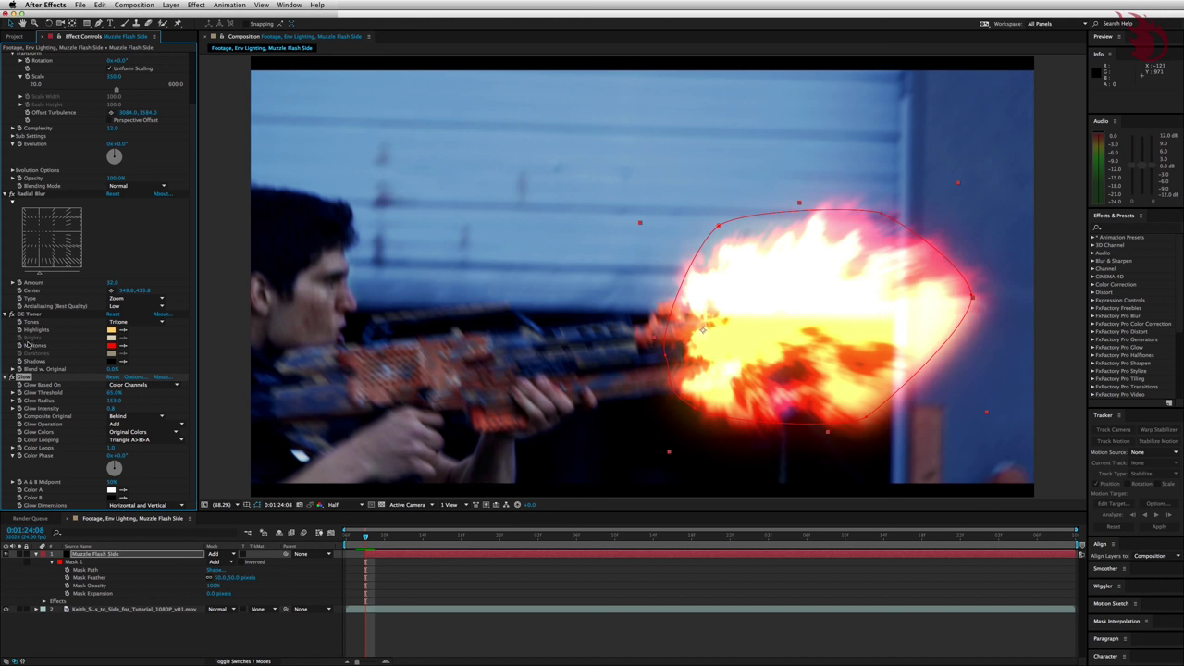
- Collapse Radial Blur and CC Toner, then add a Directional Blur to the flash
left_click(8, 196)
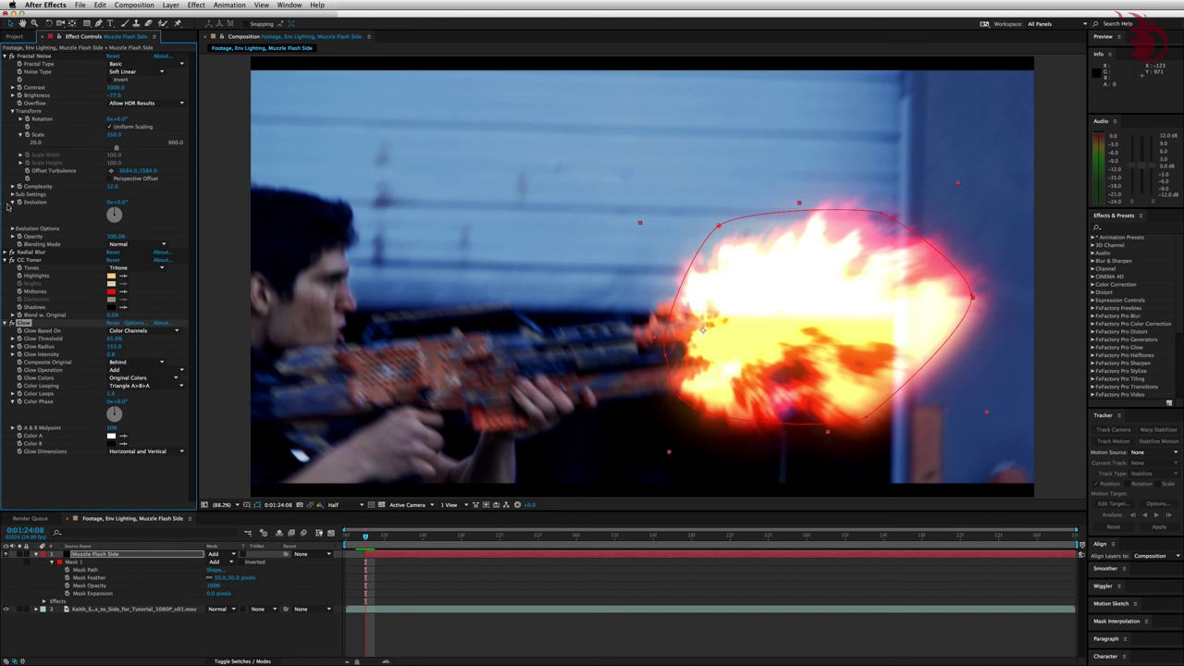
left_click(7, 261)
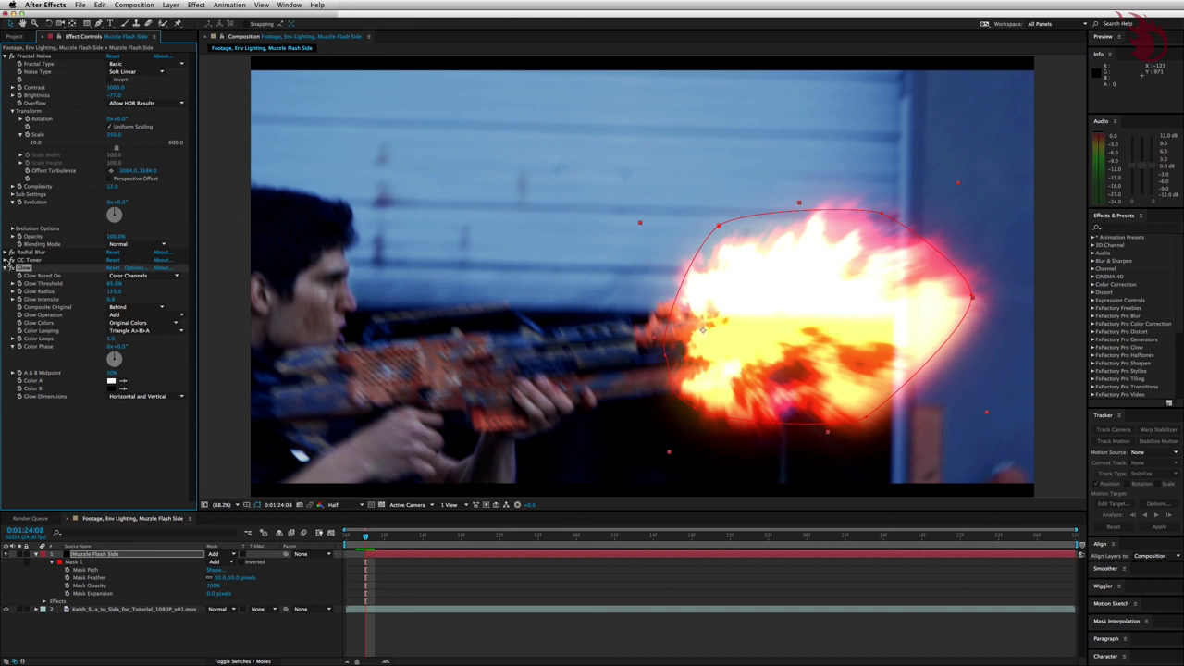
right_click(112, 459)
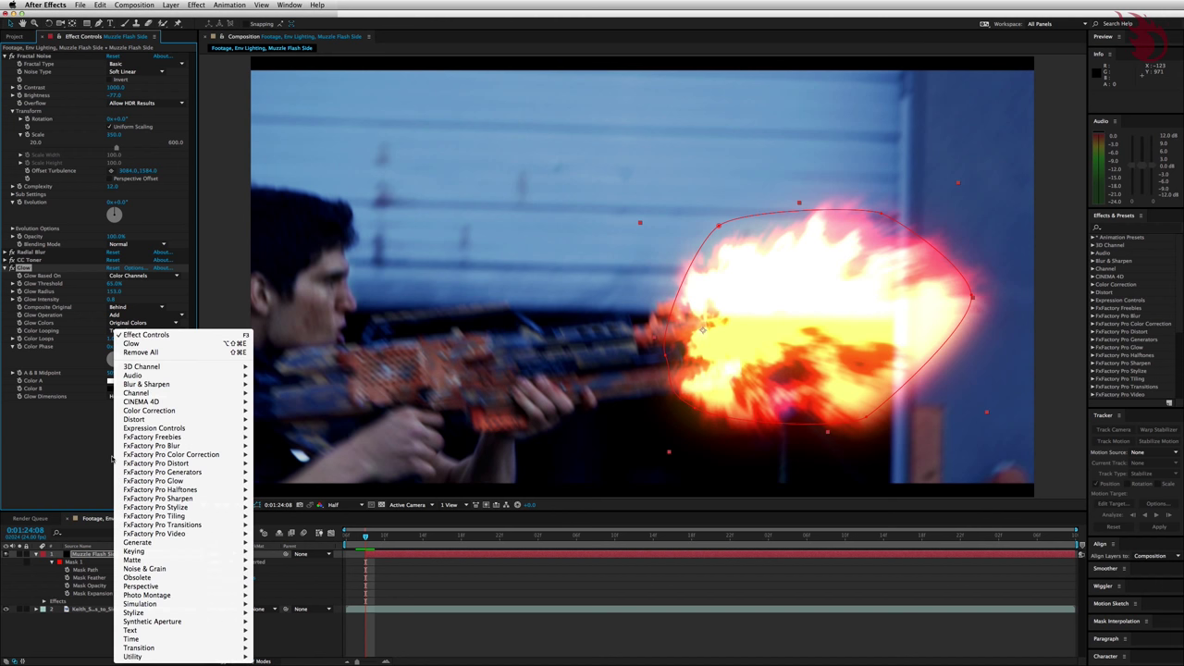
mouse_move(171, 385)
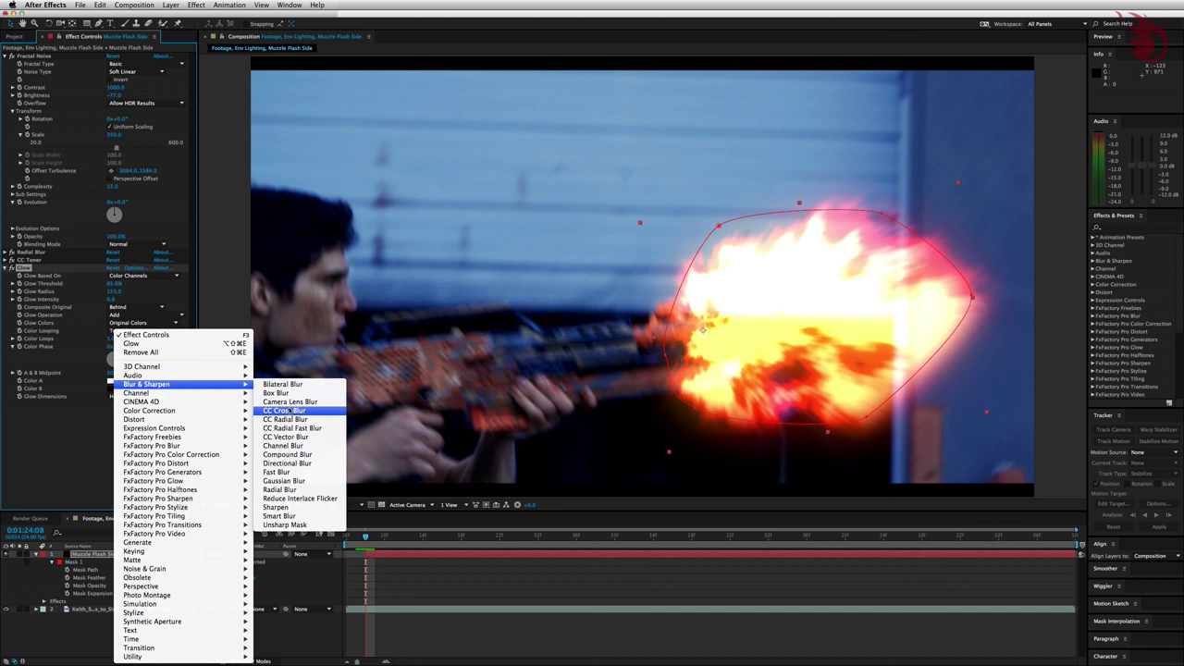
left_click(287, 463)
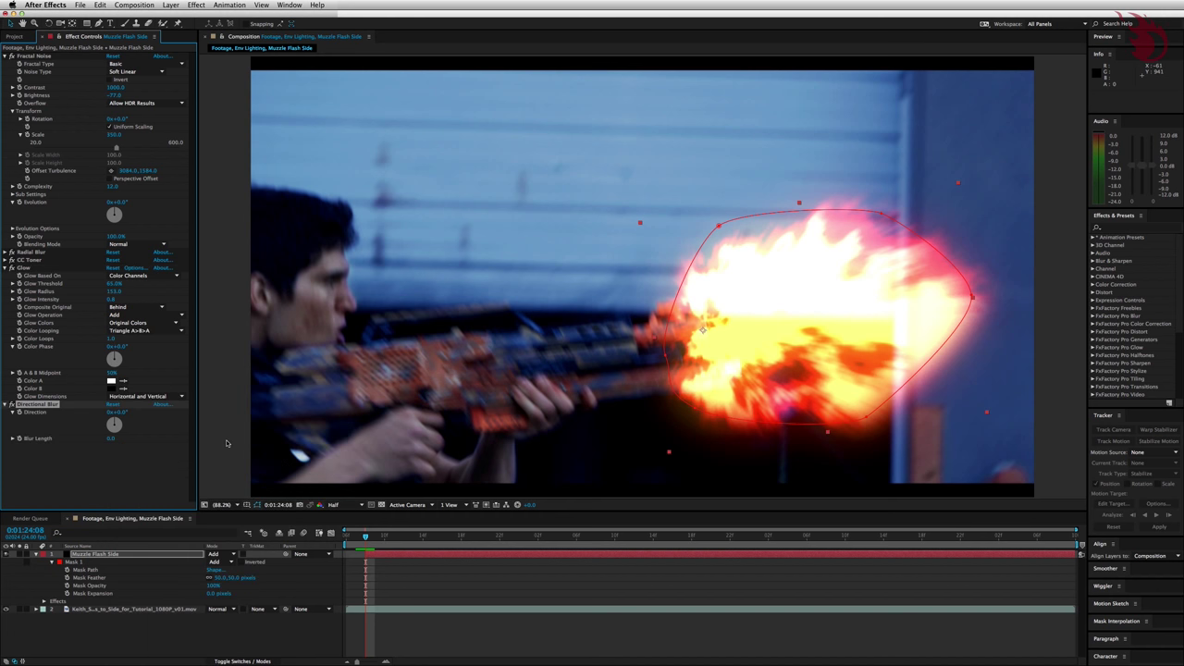
- Set the Directional Blur length to 9 and angle its direction to about -35°
left_click(108, 441)
left_click_drag(108, 441, 170, 439)
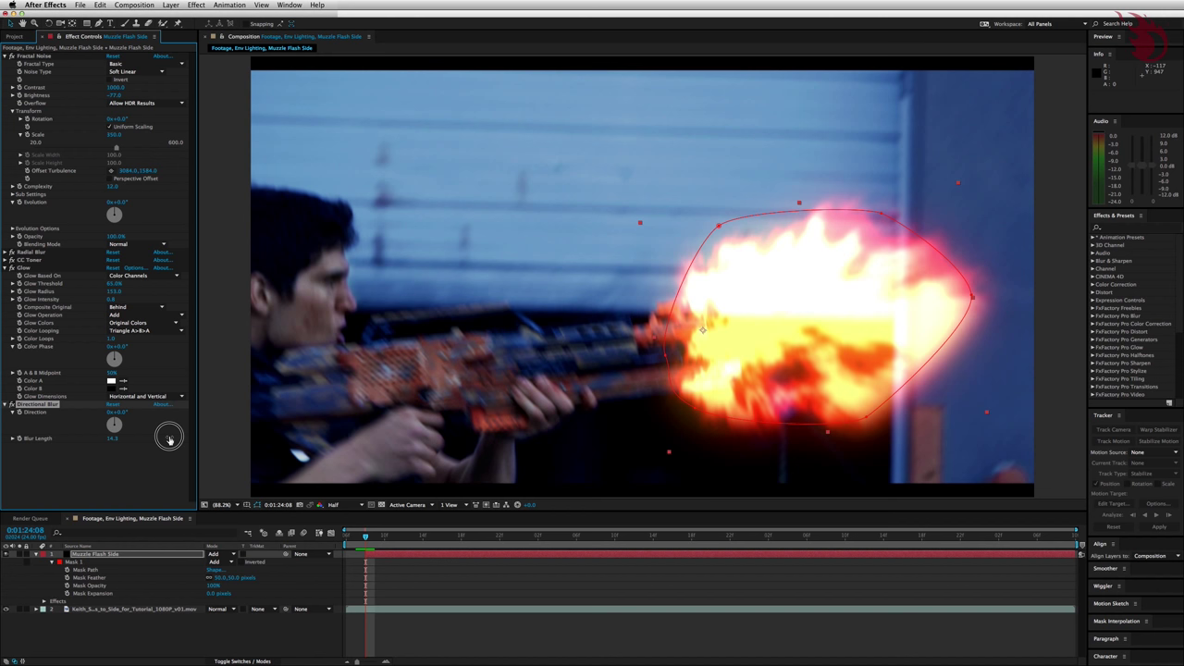
mouse_move(169, 439)
left_mouse_down()
mouse_move(183, 438)
mouse_move(151, 444)
left_mouse_up()
left_click(113, 439)
type("9")
key("Return")
mouse_move(107, 422)
left_mouse_down()
mouse_move(98, 435)
mouse_move(118, 442)
mouse_move(128, 418)
mouse_move(114, 435)
mouse_move(85, 428)
mouse_move(105, 404)
mouse_move(96, 433)
mouse_move(131, 433)
mouse_move(109, 444)
mouse_move(129, 414)
mouse_move(119, 428)
mouse_move(101, 415)
left_mouse_up()
- Zoom the viewer out, recentre the frame and select Muzzle Flash Side for masking
key("comma")
key("comma")
key("comma")
key("period")
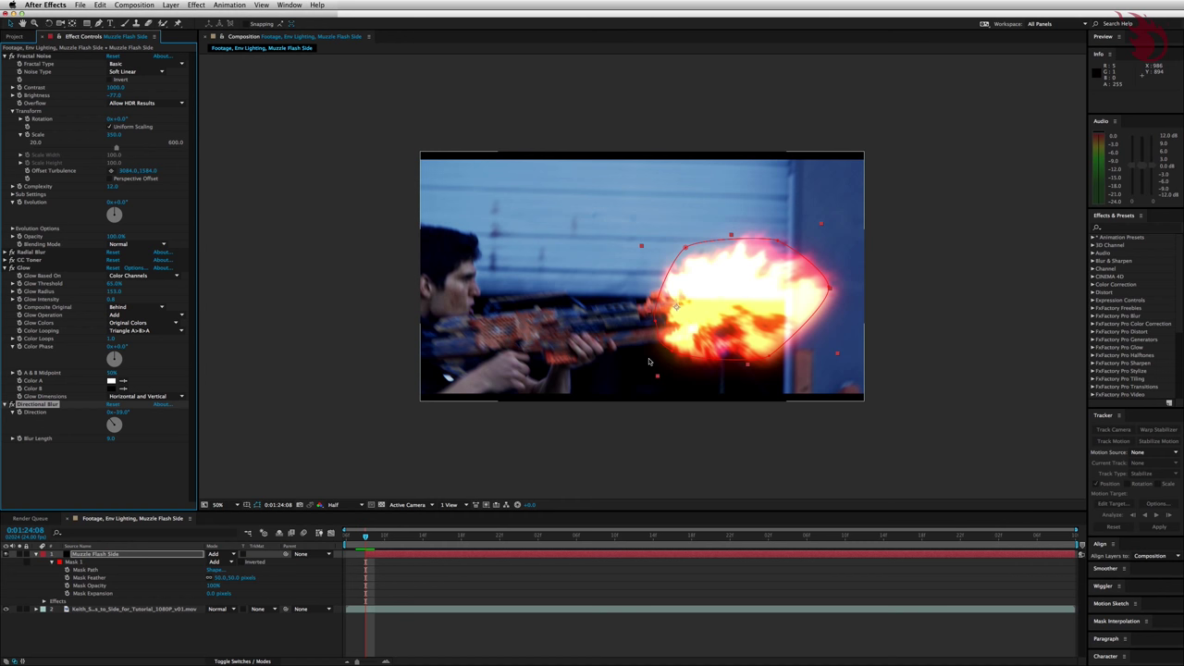
left_click_drag(649, 362, 524, 371)
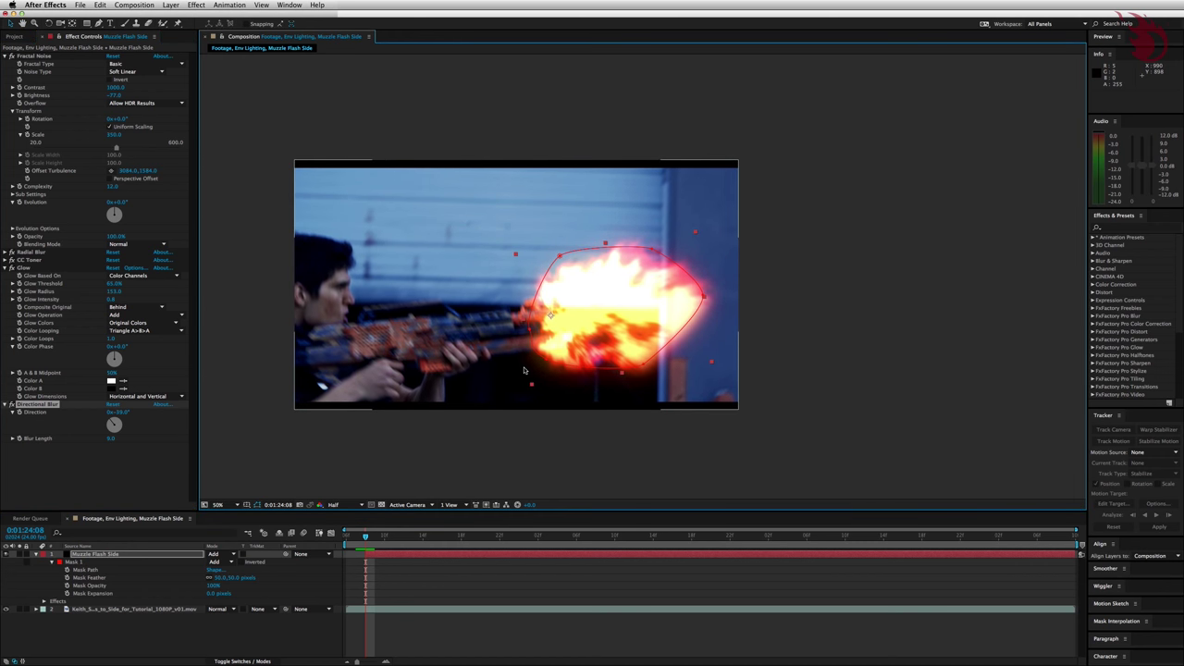
left_click(469, 342)
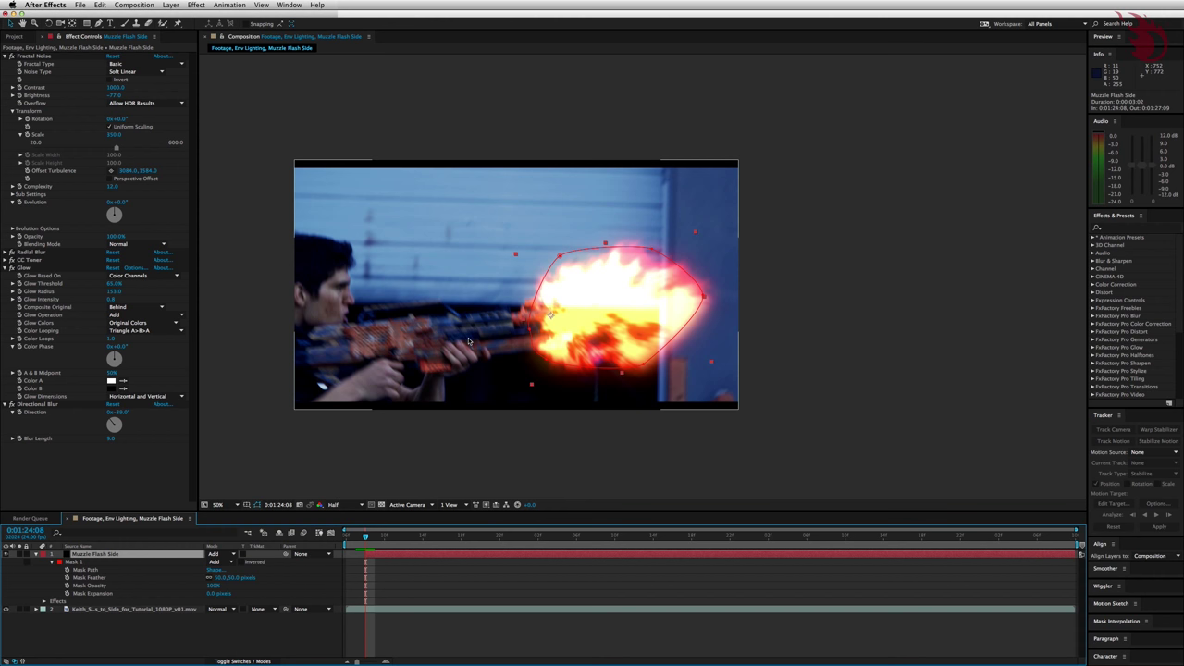
key("g")
- Draw a closed five-point curved mask extending past the flash's right side
left_click(571, 214)
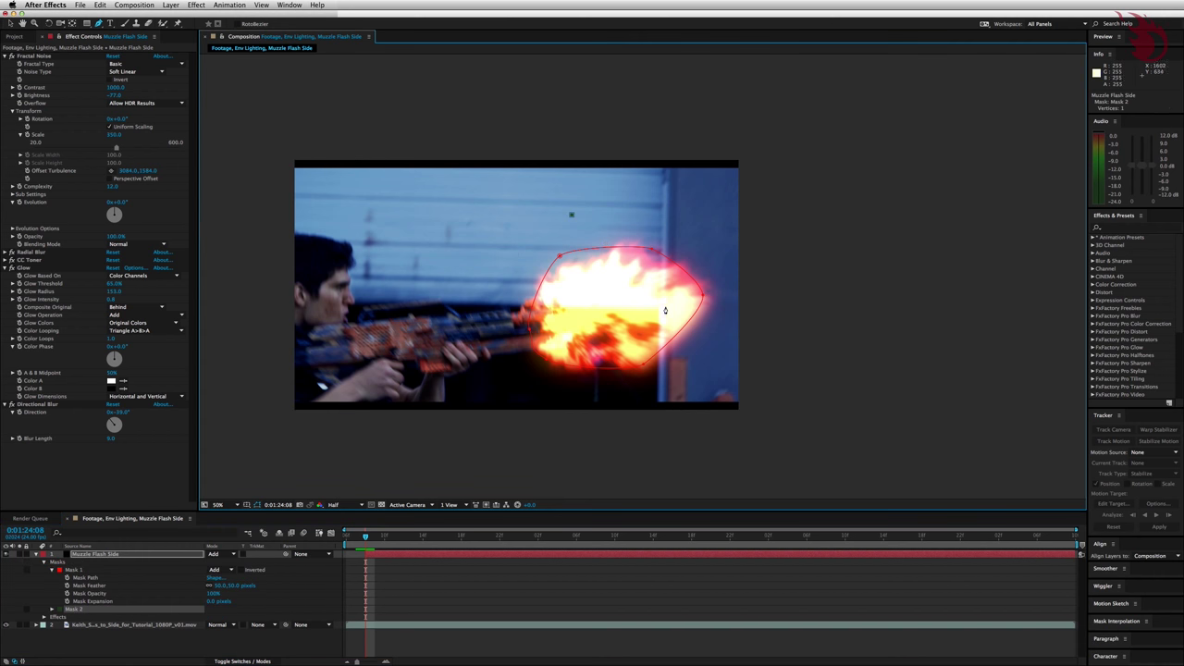
left_click_drag(663, 302, 667, 373)
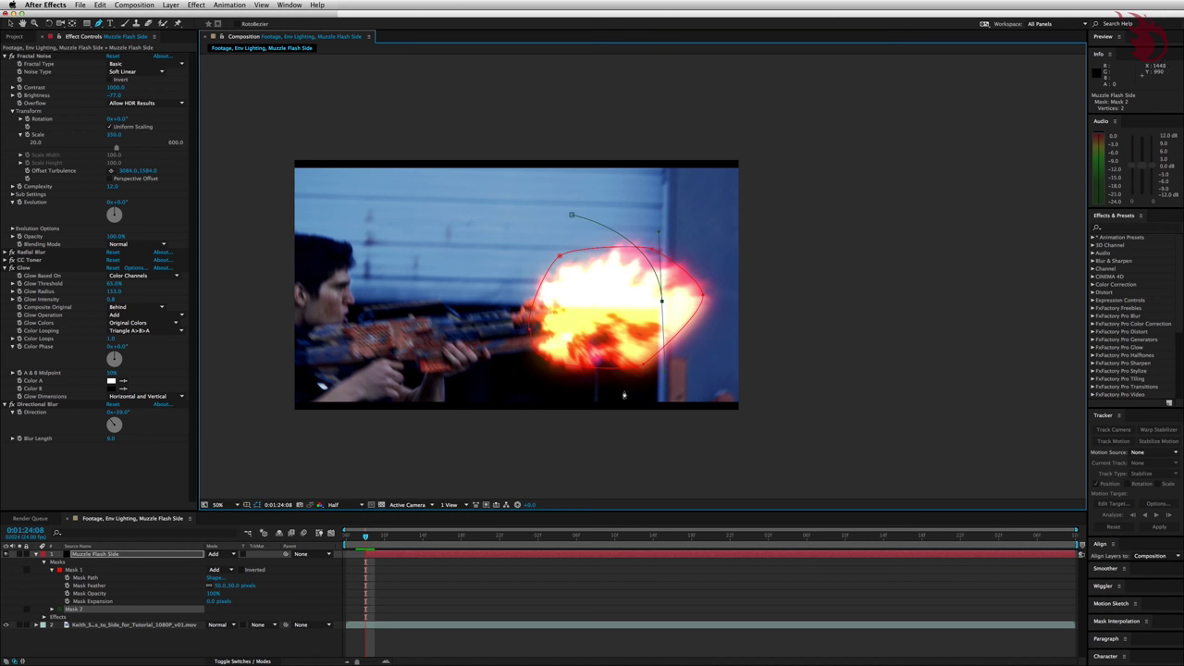
left_click_drag(599, 404, 607, 428)
mouse_move(833, 355)
left_mouse_down()
mouse_move(792, 246)
mouse_move(804, 191)
left_mouse_up()
left_click(795, 166)
left_click_drag(572, 216, 539, 250)
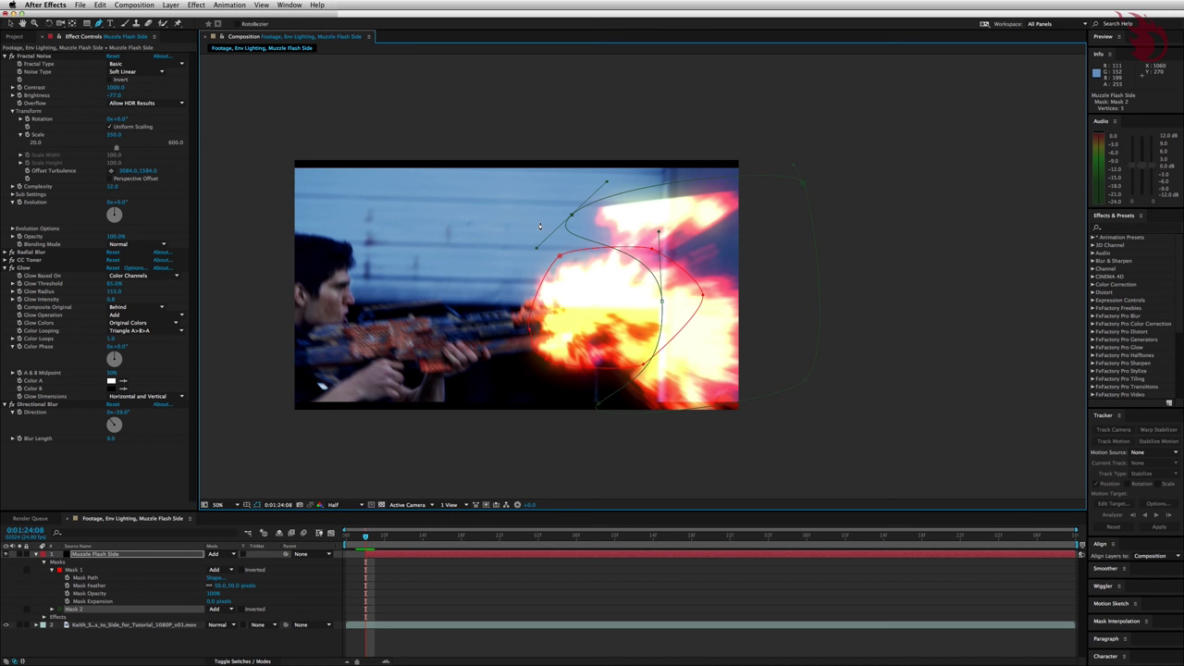
- Set Mask 2 to Subtract with a 416-pixel feather
left_click(230, 610)
left_click(246, 618)
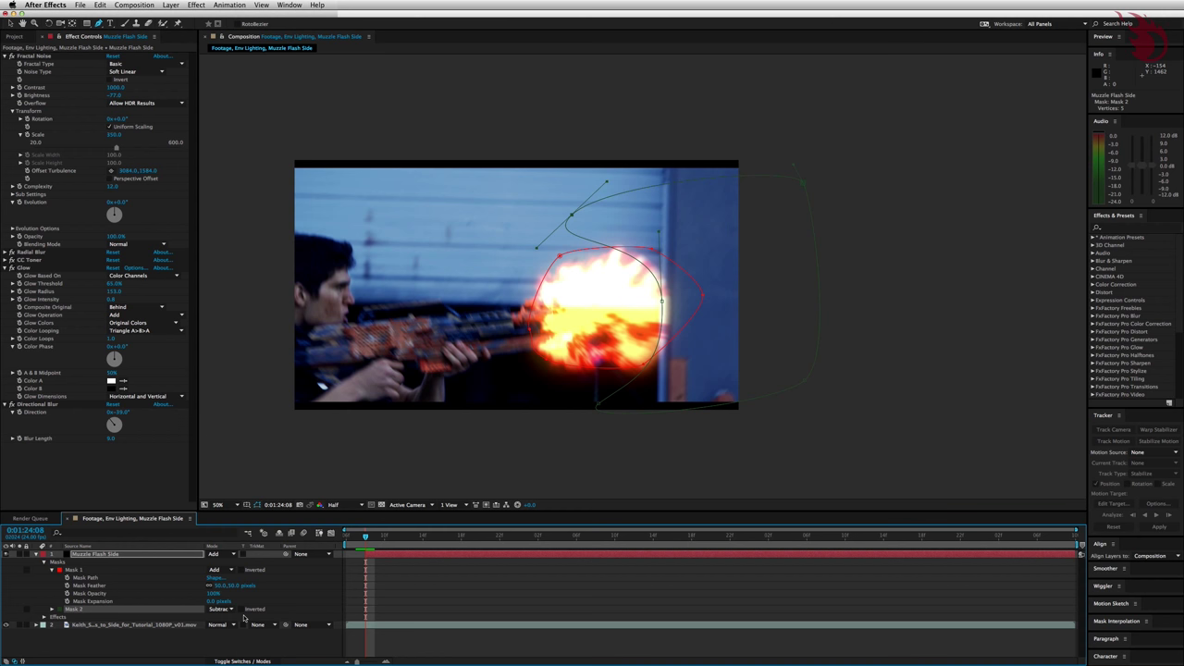
left_click(52, 610)
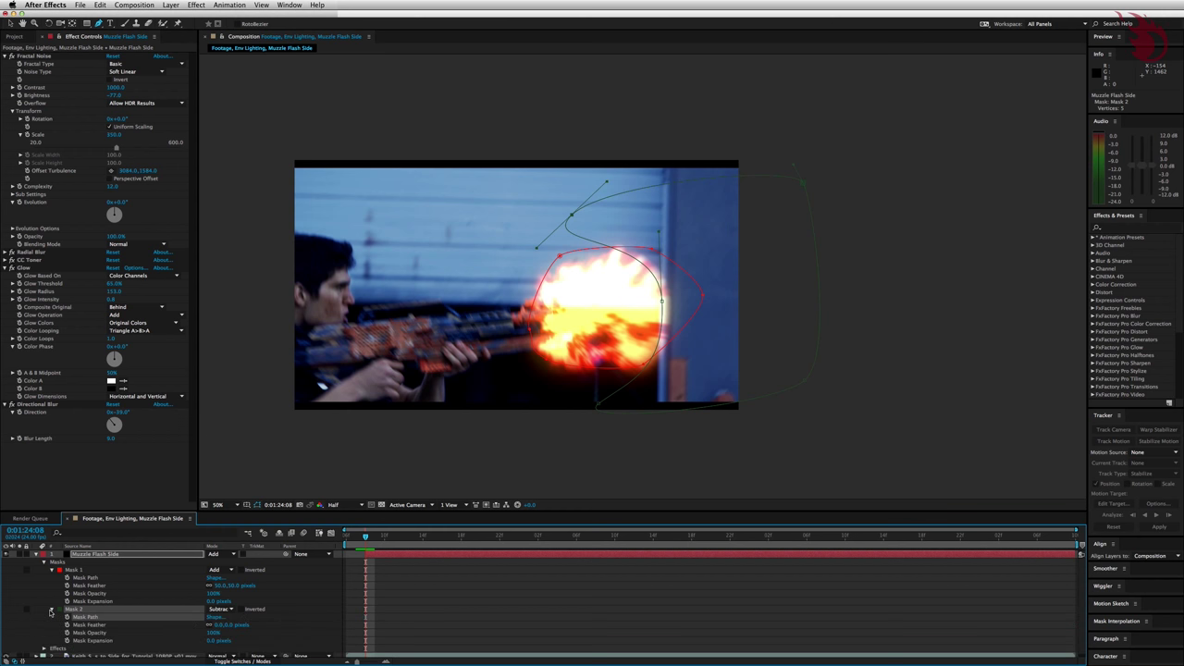
left_click(233, 626)
type("416")
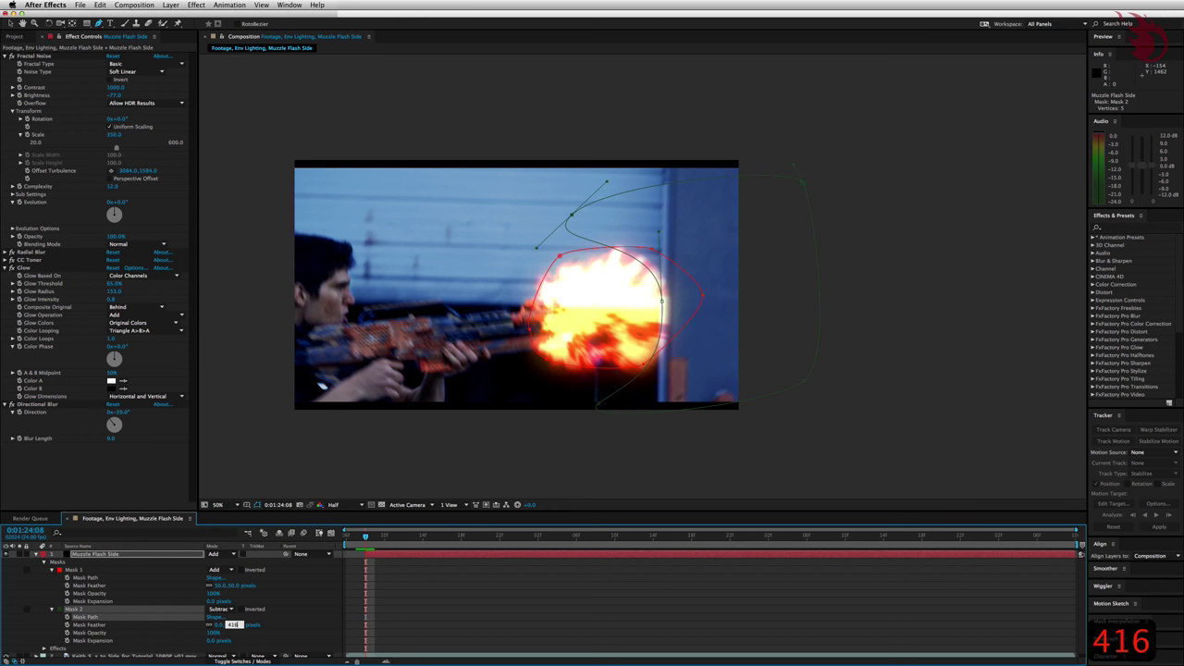
key("Return")
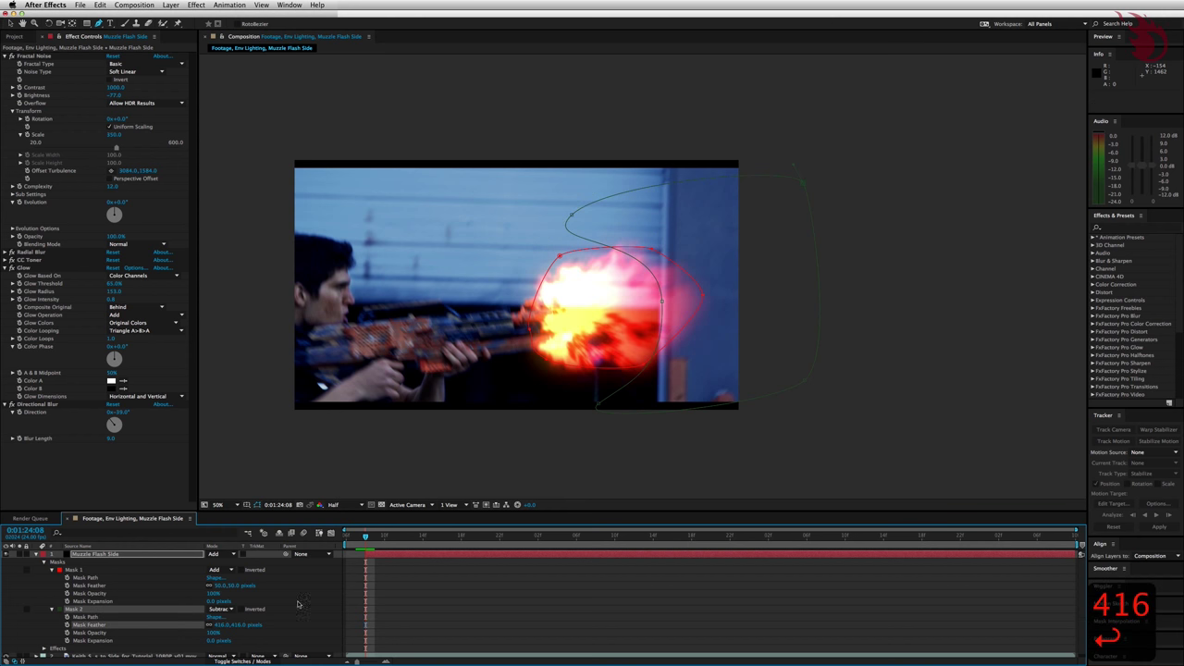
- Trim the Muzzle Flash Side layer's out point to the current frame
key("v")
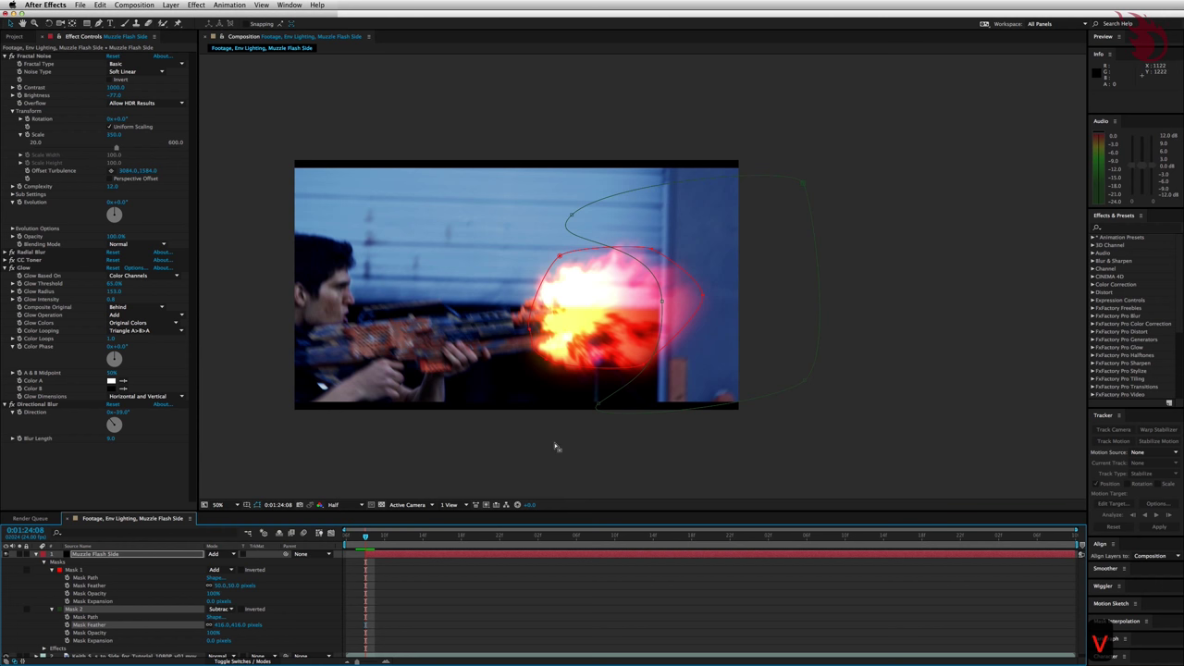
left_click(605, 396)
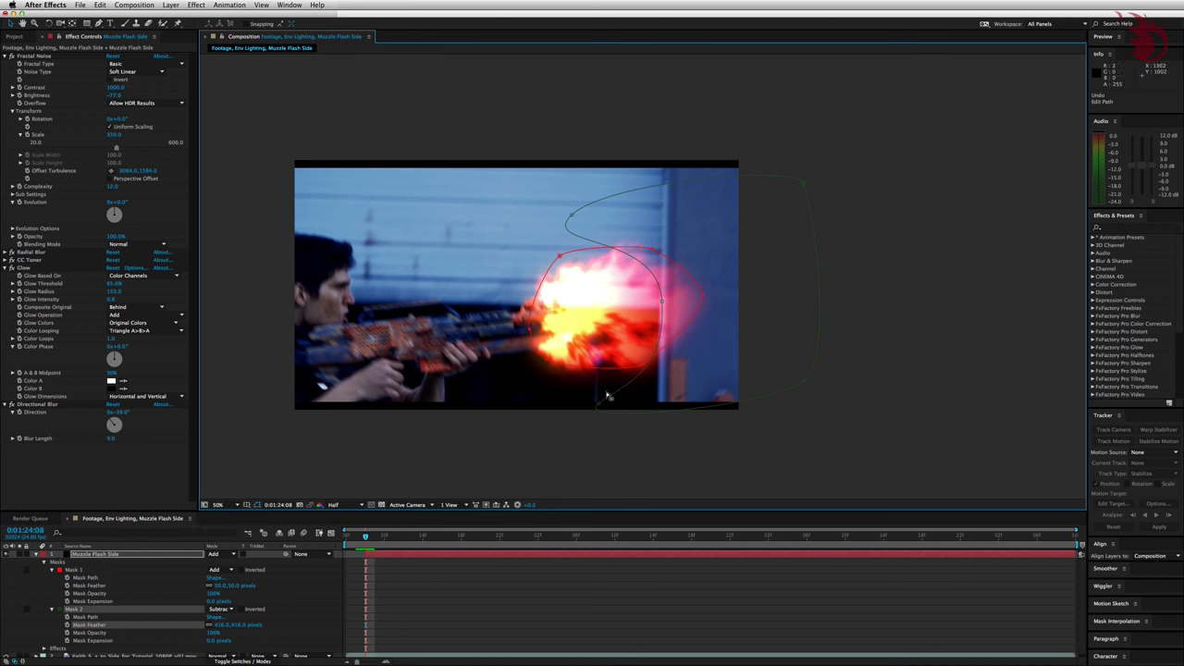
left_click(85, 556)
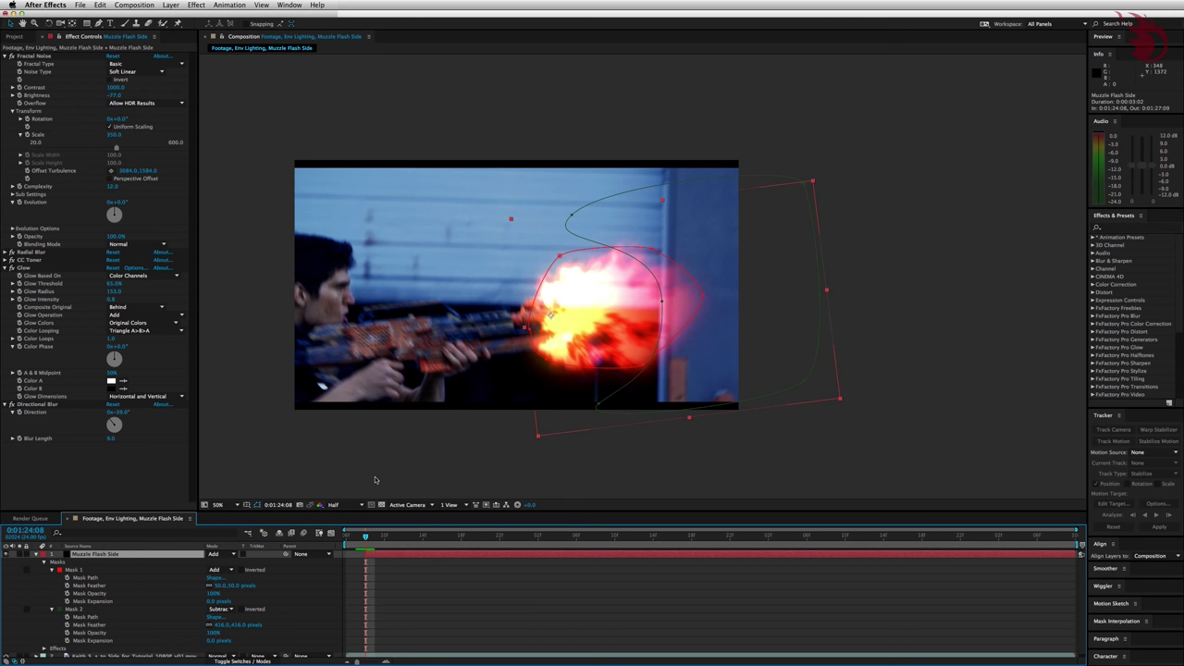
key("alt+bracketright")
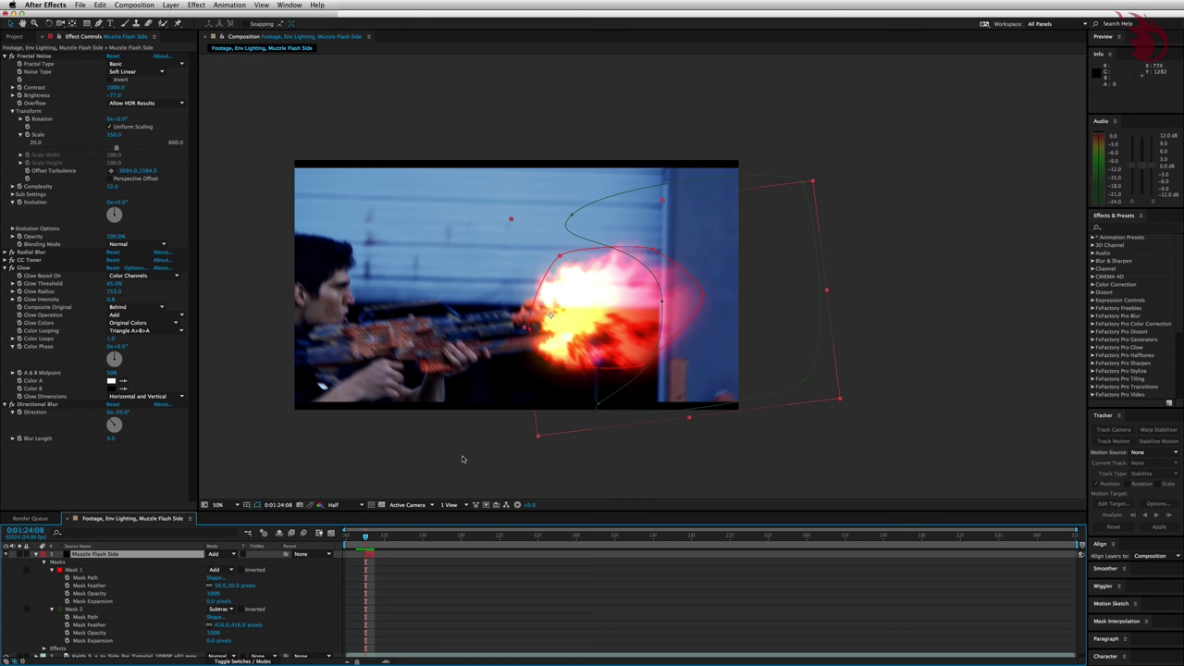
- Recentre the shot in the Composition viewer and raise magnification to Fit up to 100%
left_click_drag(463, 457, 537, 460)
left_click(218, 504)
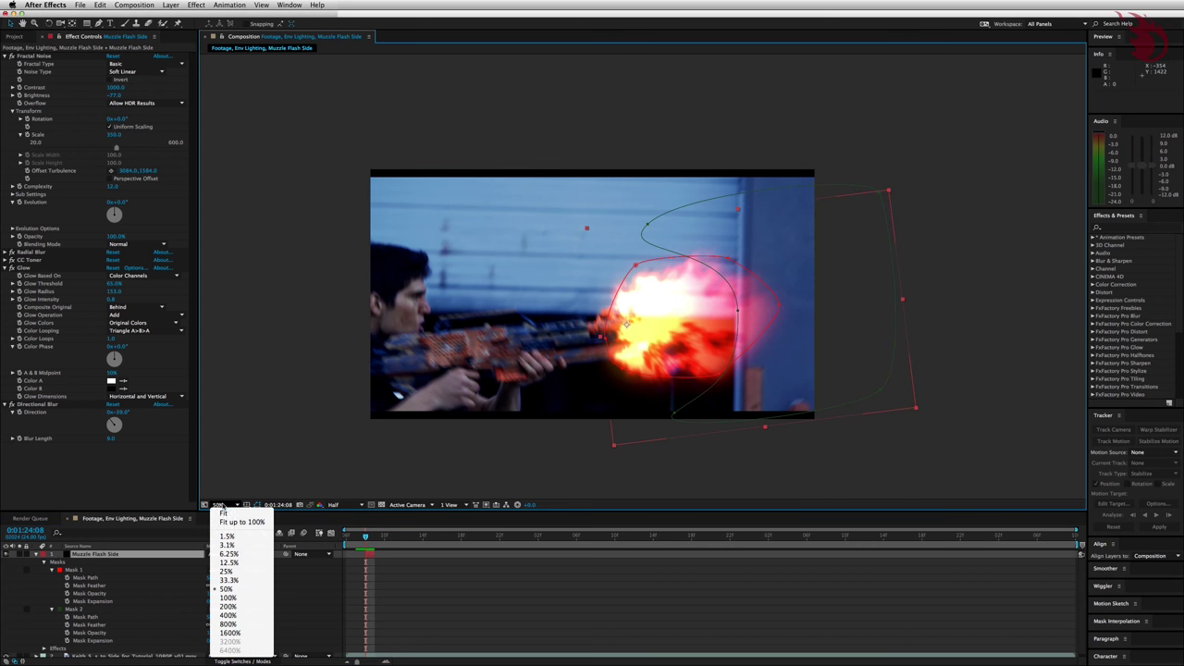
left_click(228, 516)
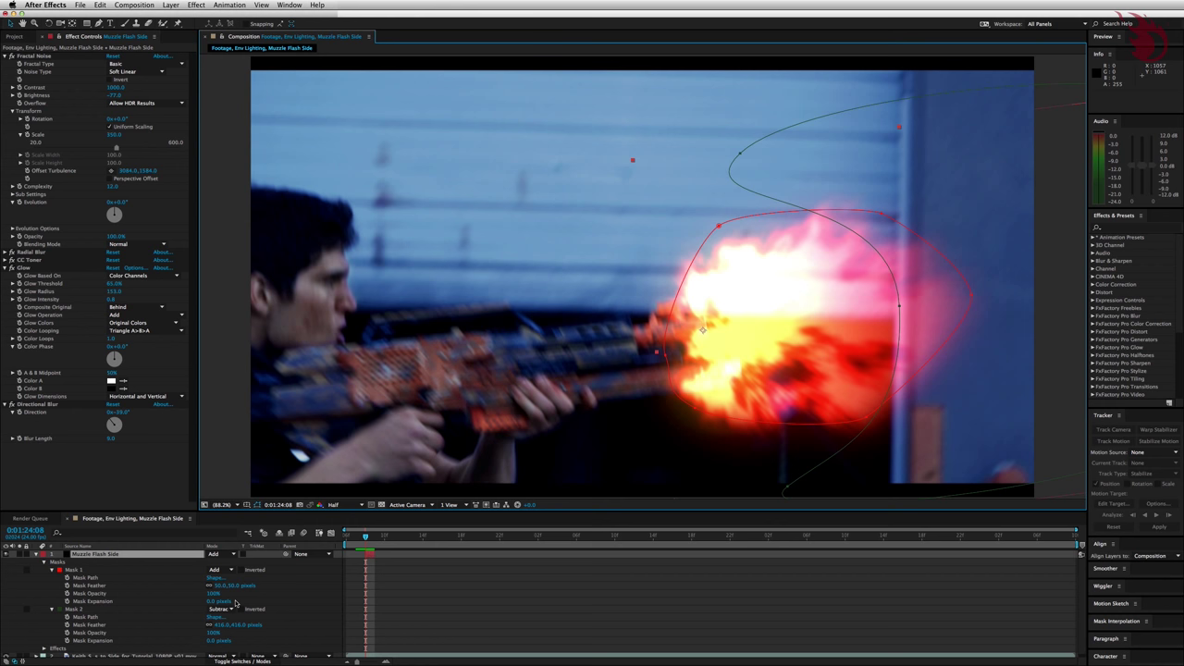
- Duplicate the actor footage layer, name the copy 'Environmental Glow', and trim both ends to the current frame
left_click(37, 555)
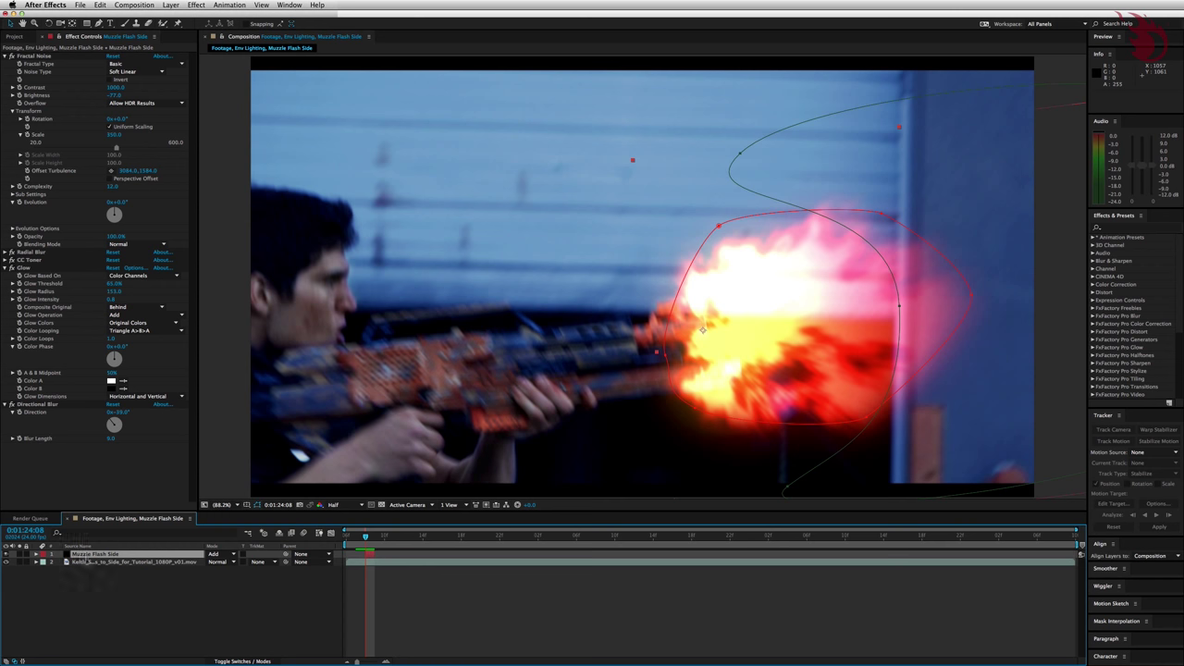
left_click(86, 562)
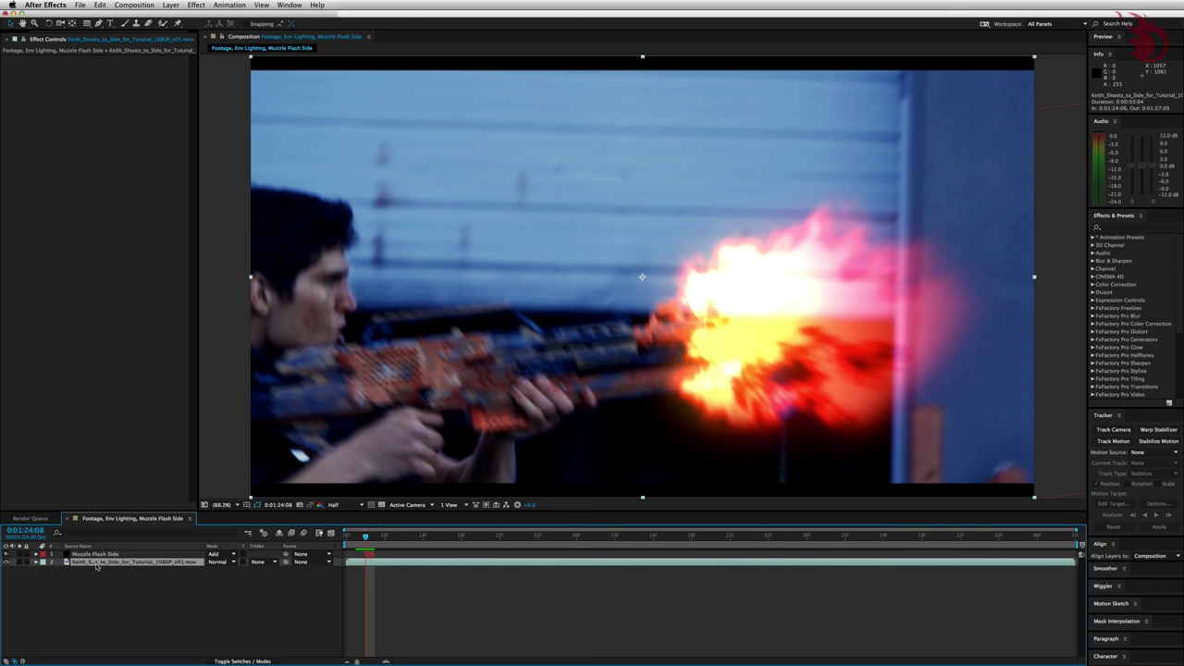
key("super+d")
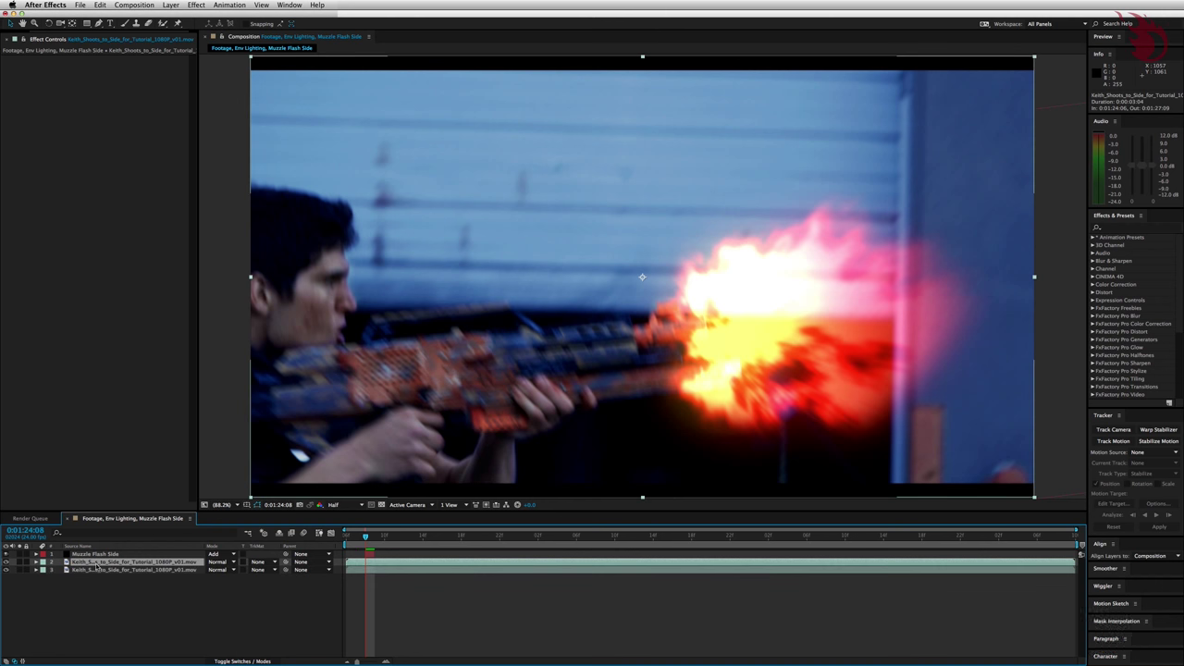
key("Return")
type("Environmental Glow")
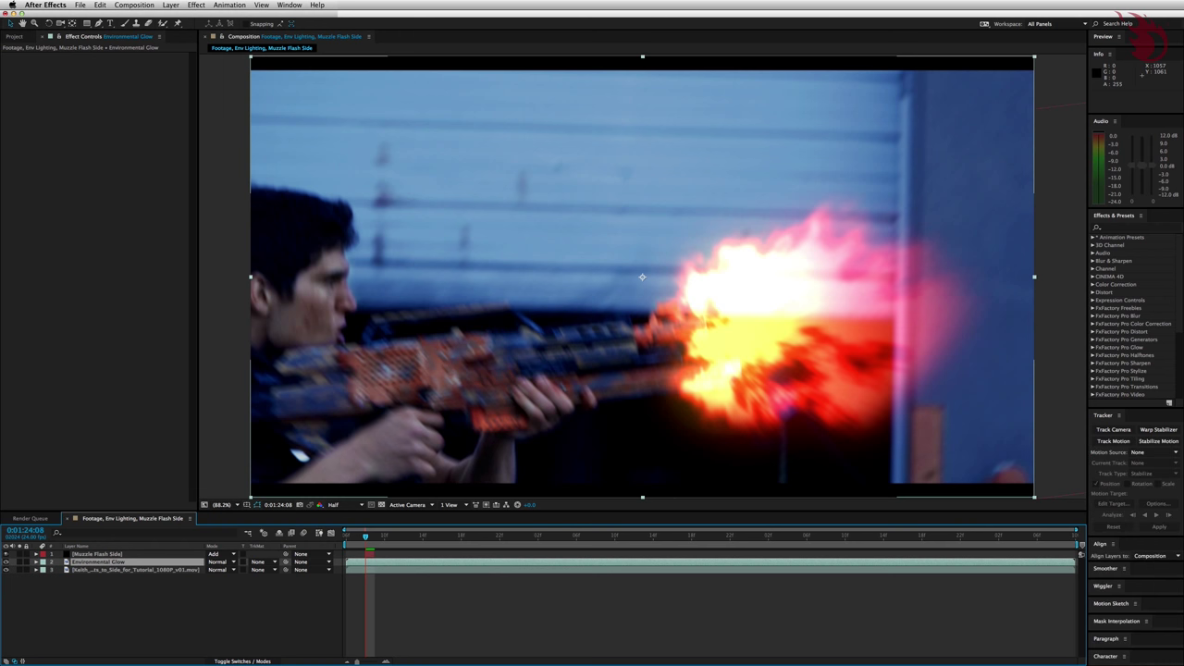
key("alt+bracketleft")
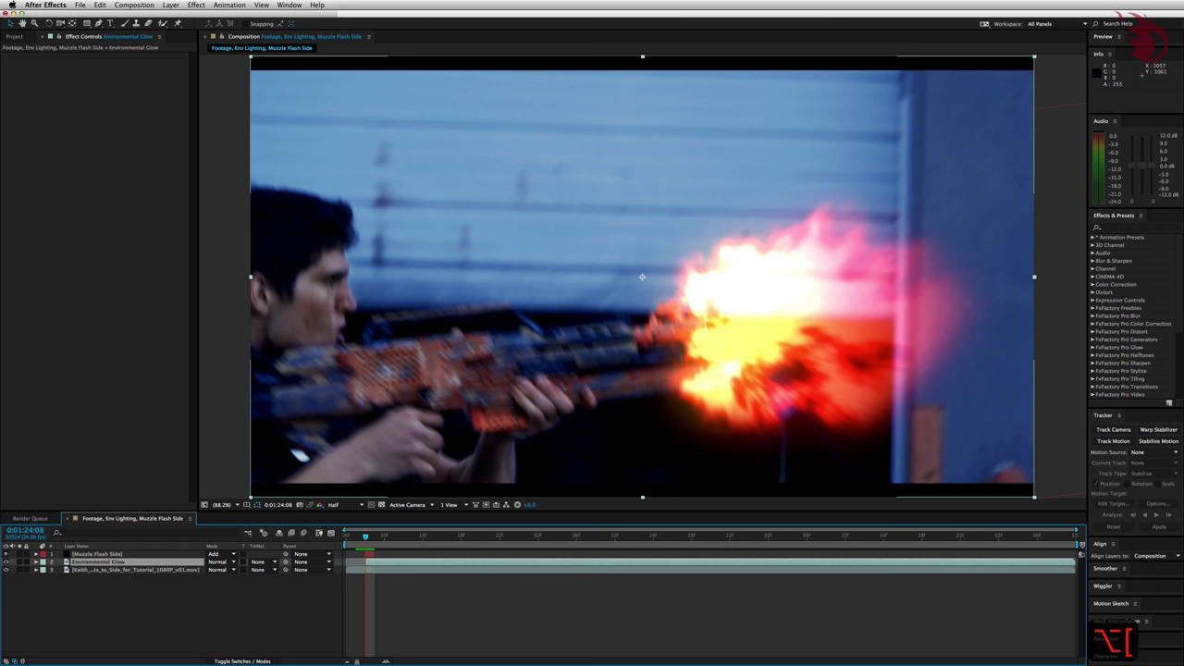
key("alt+bracketright")
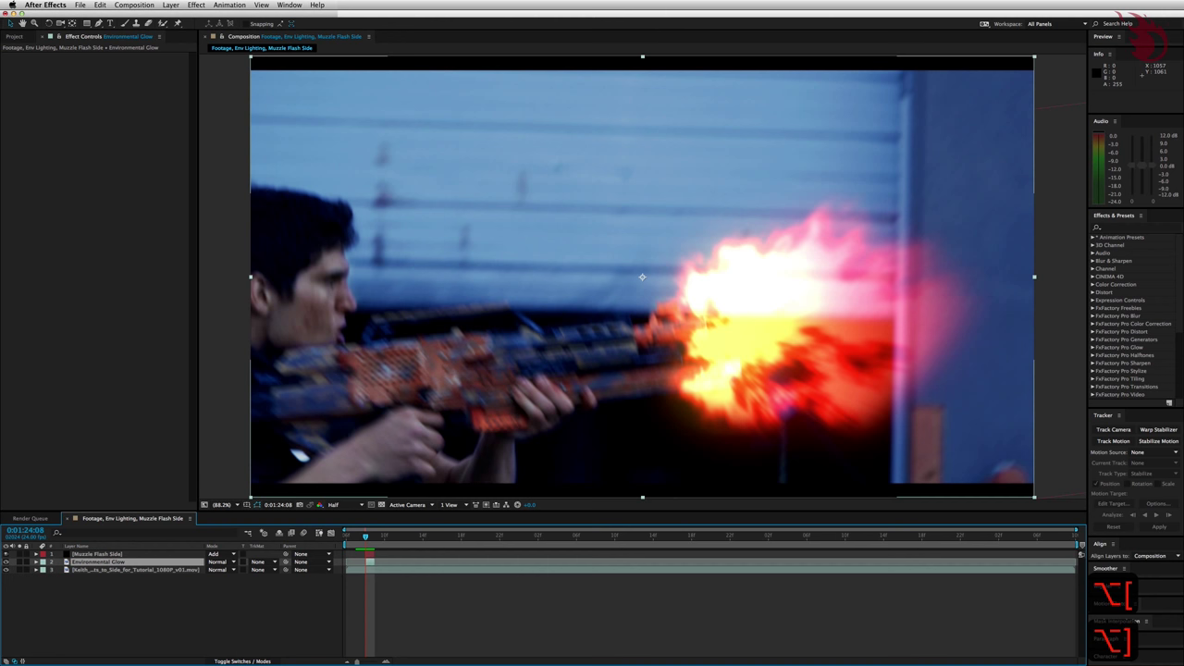
- Apply the Color Correction > Levels effect to the Environmental Glow layer
right_click(140, 263)
mouse_move(195, 348)
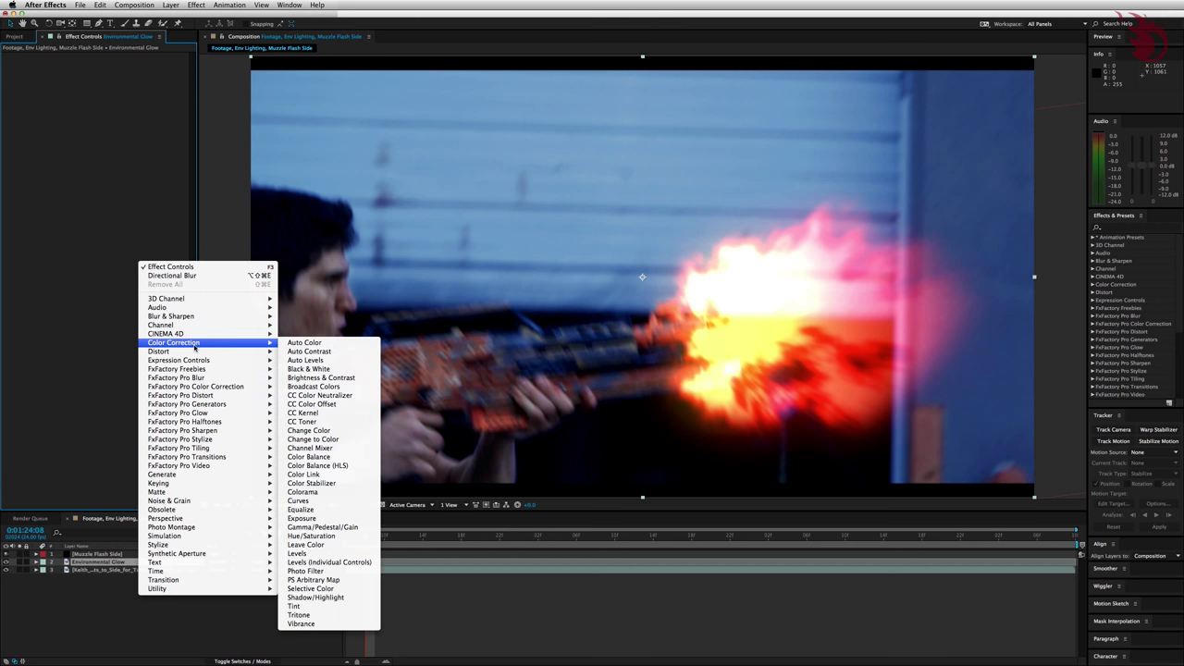
left_click(345, 556)
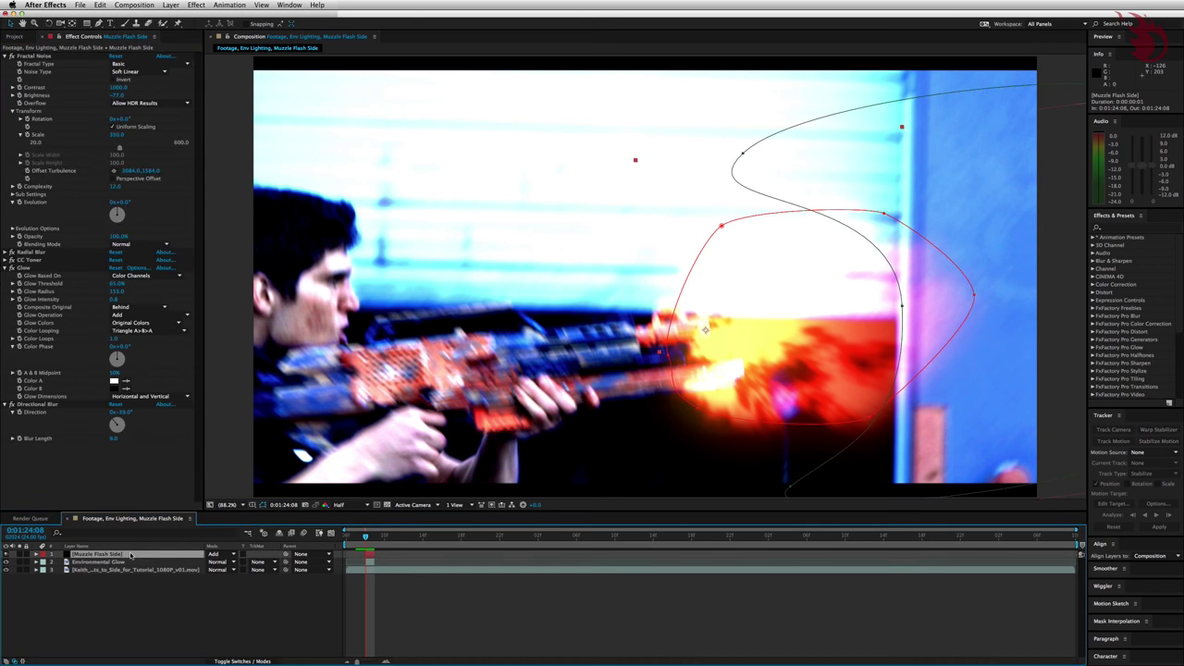
- Copy the CC Toner effect from the Muzzle Flash Side layer
left_click(41, 263)
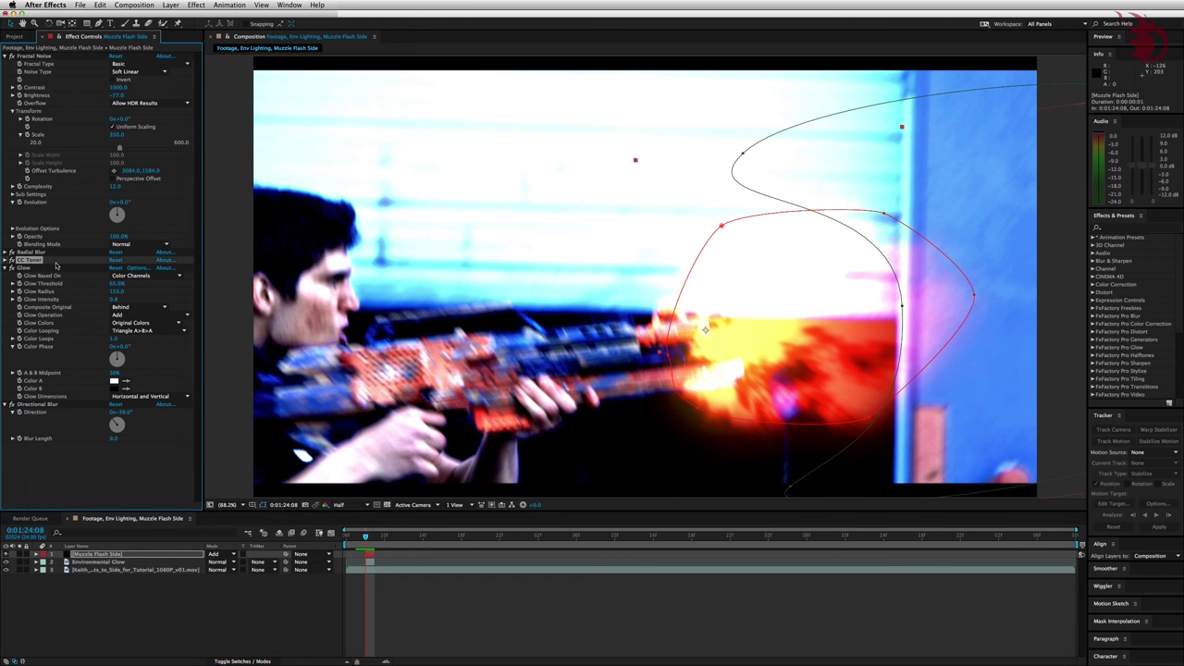
key("super+c")
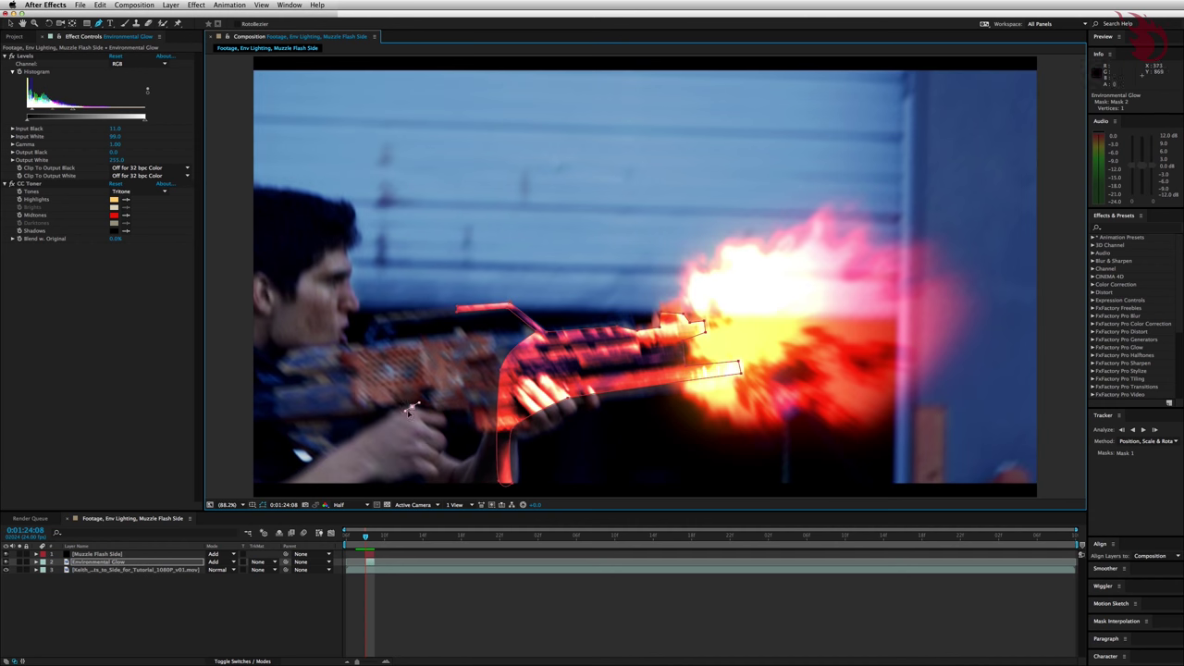
- Draw a closed mask around the actor's front hand on Environmental Glow
left_click_drag(412, 472, 432, 474)
left_click(415, 405)
left_click_drag(316, 349, 304, 290)
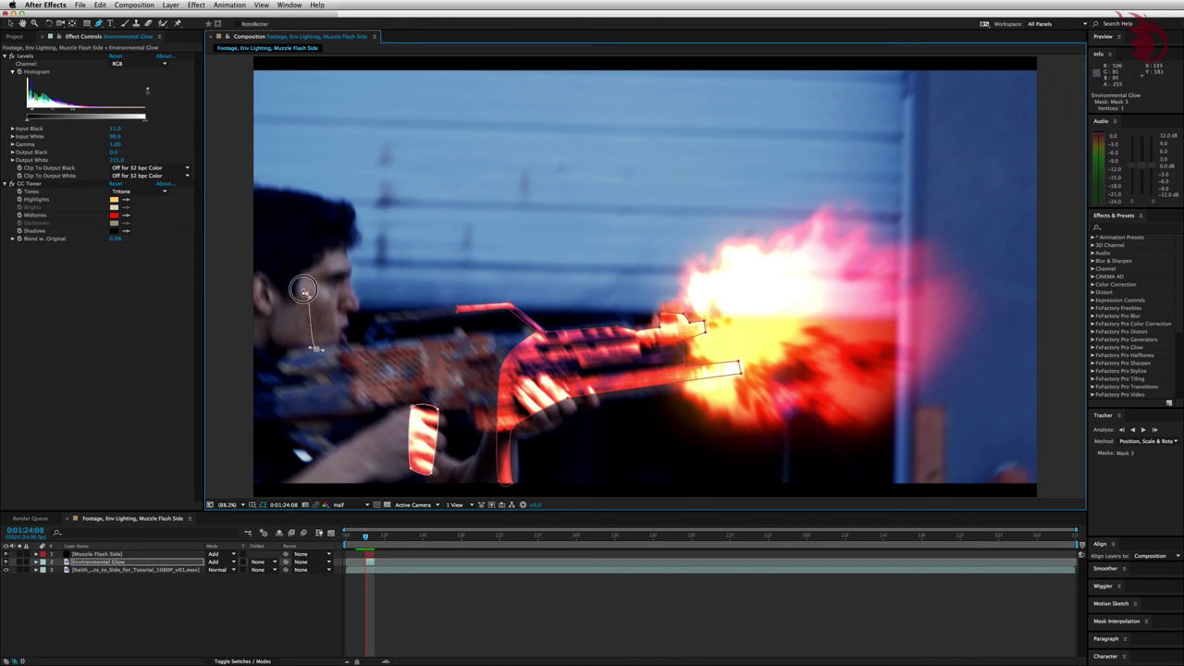
- Draw a closed mask down the side of the actor's face and cheek
left_click(327, 223)
left_click(338, 248)
left_click(347, 283)
left_click(346, 299)
left_click(341, 329)
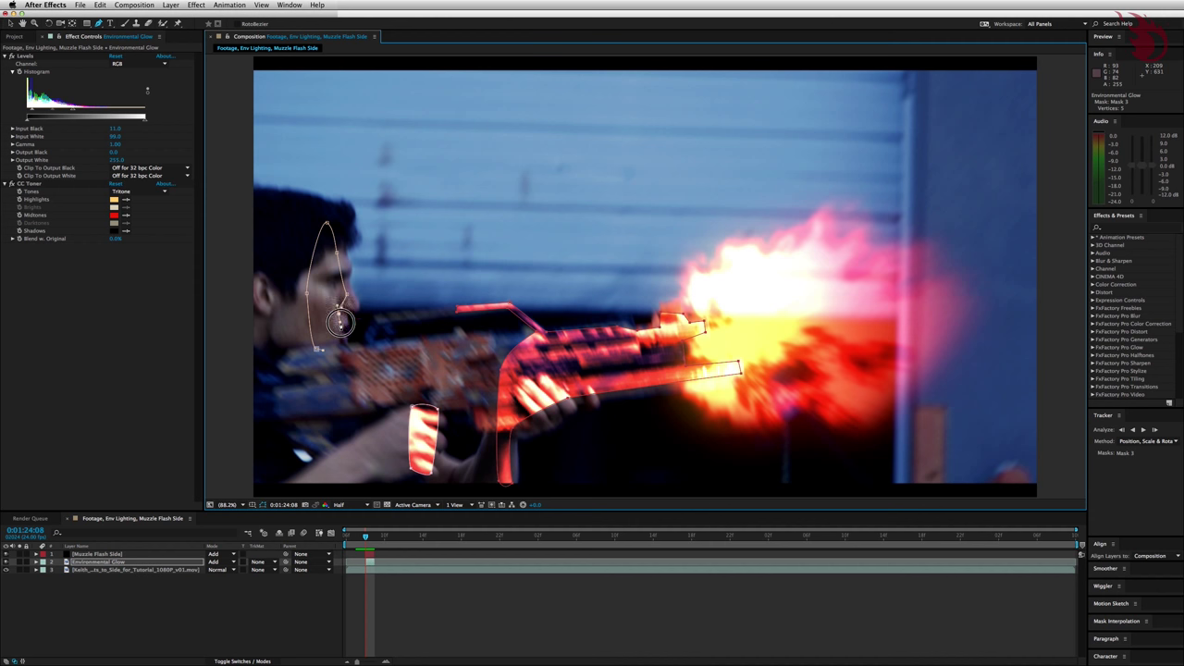
left_click(329, 357)
left_click(316, 348)
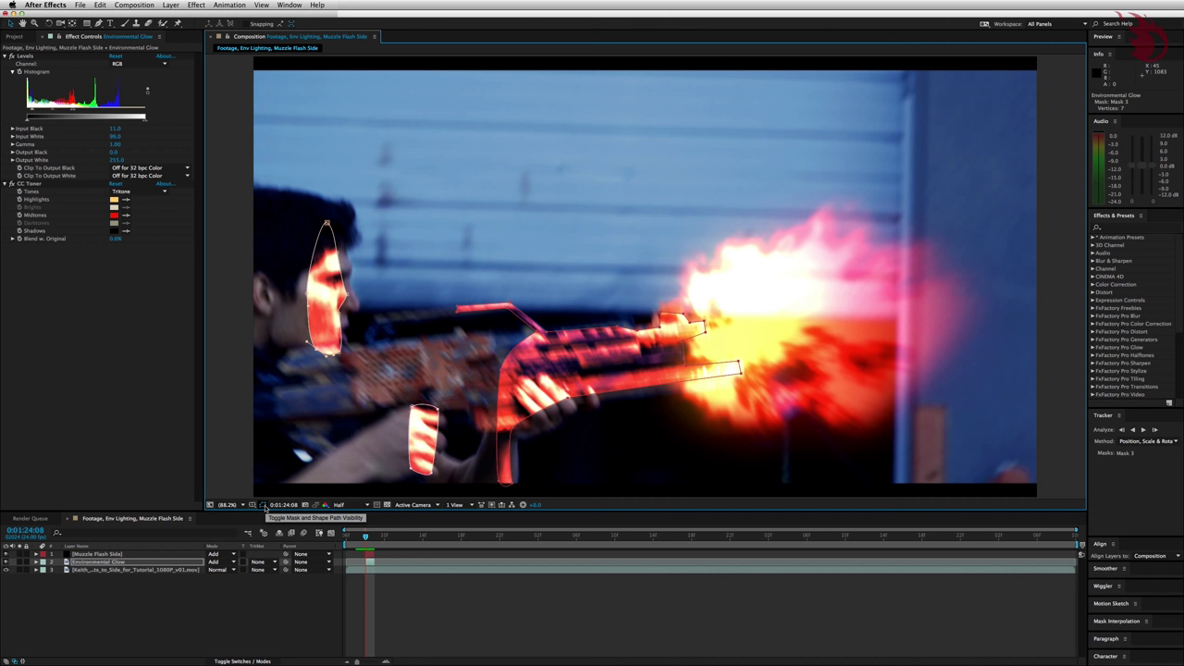
- Give all three Environmental Glow masks a 100-pixel Mask Feather
left_click(264, 506)
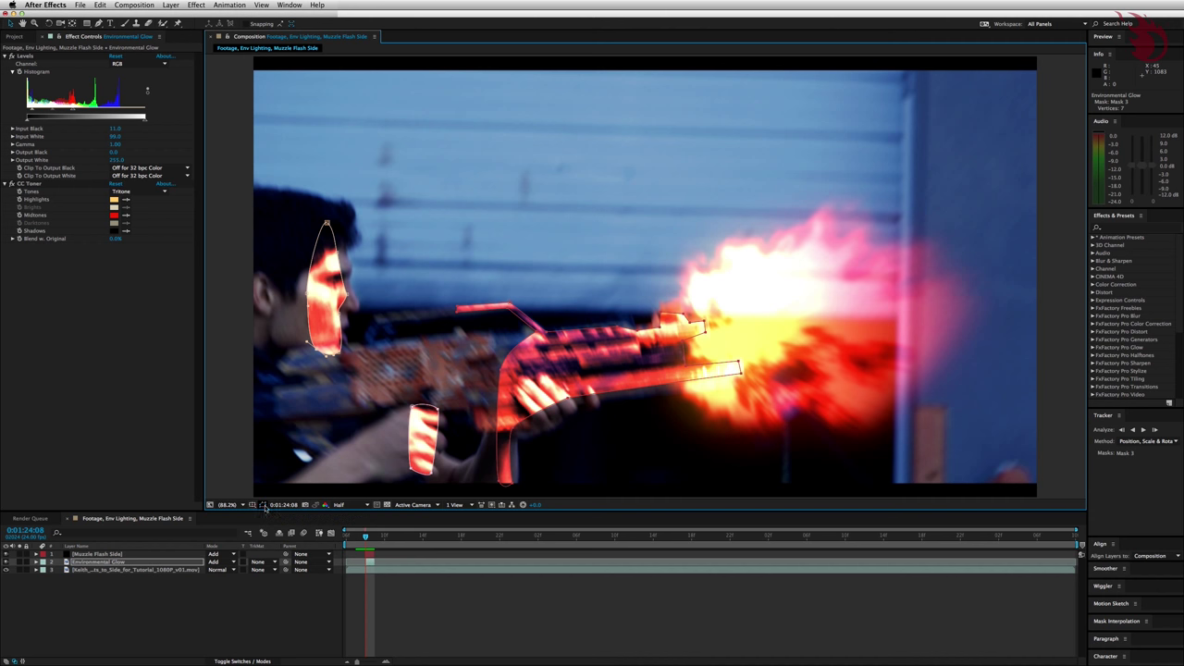
left_click(130, 563)
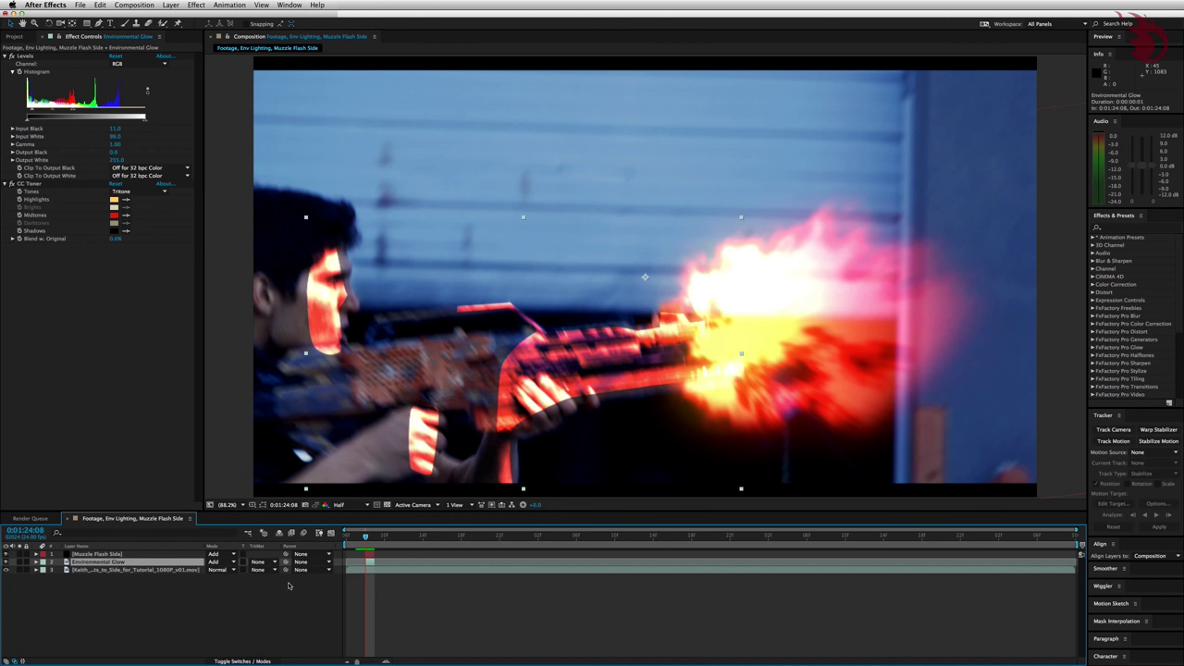
key("m")
key("m")
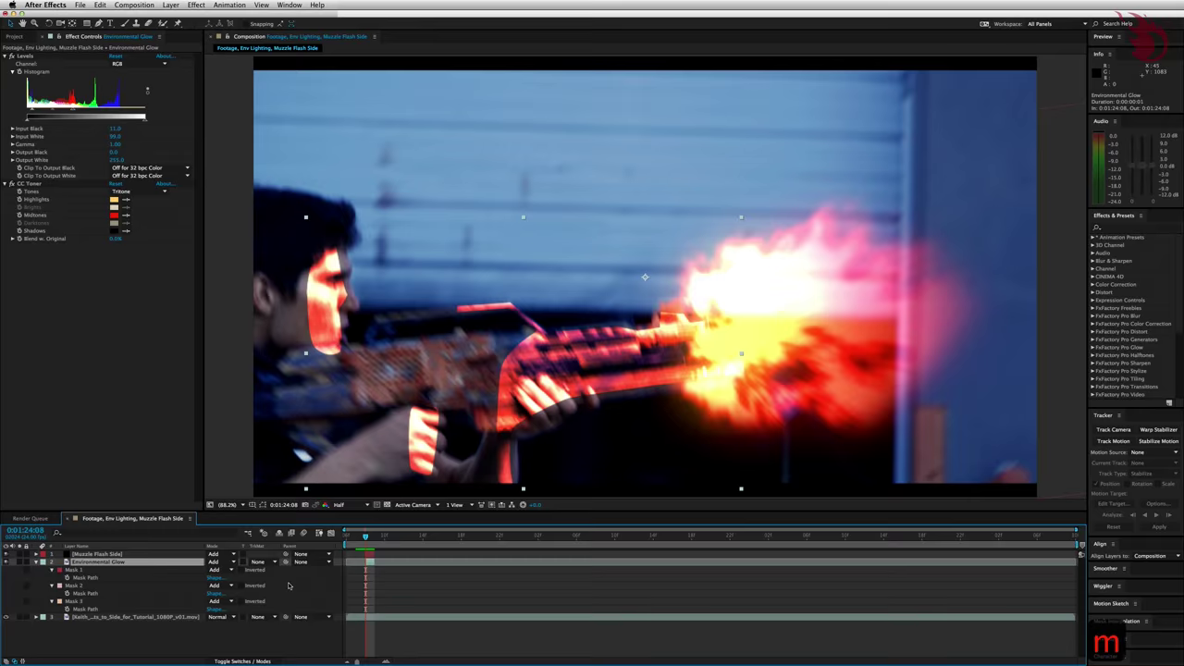
left_click_drag(107, 514, 107, 472)
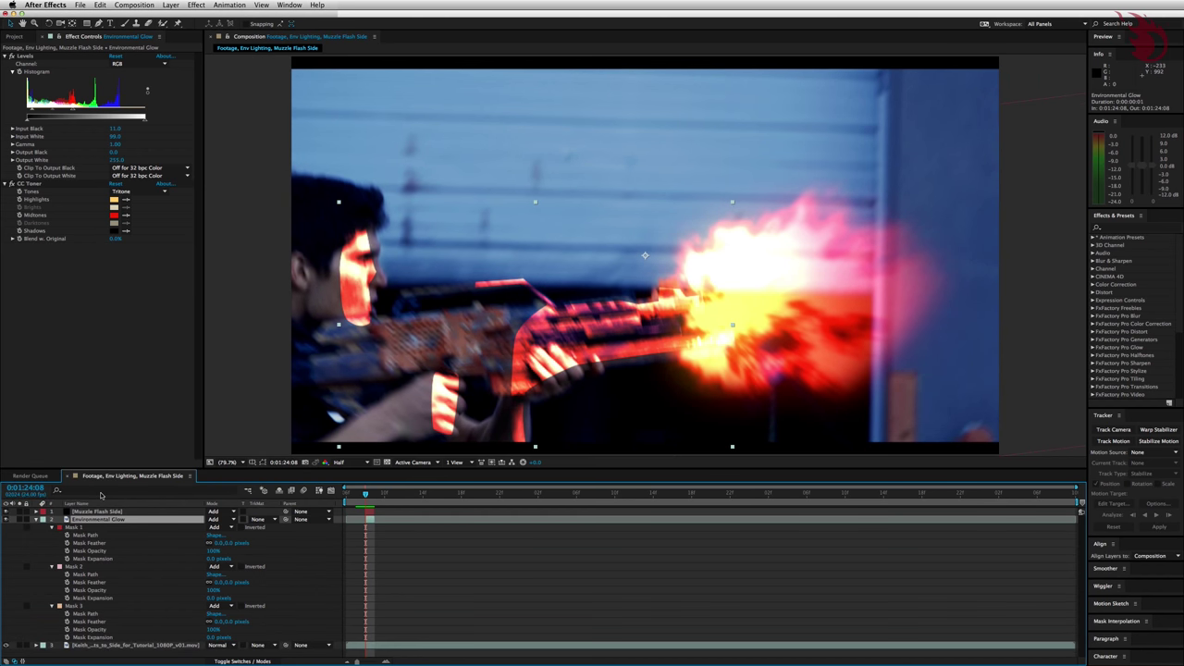
left_click(81, 528)
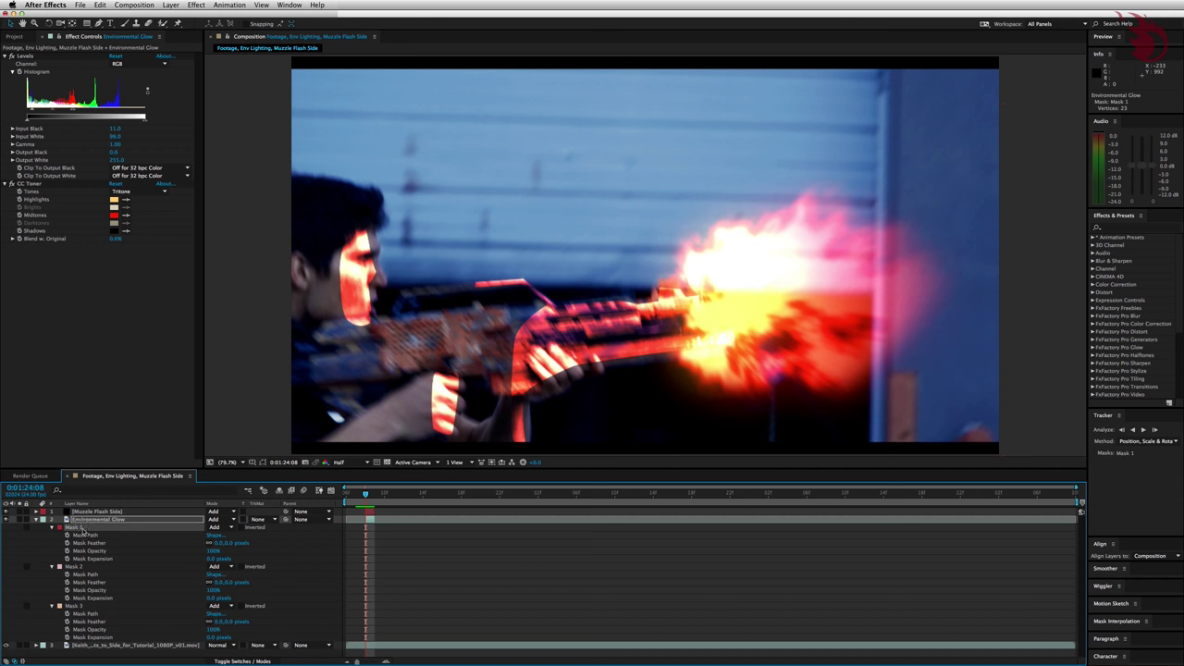
left_click(81, 606, "shift")
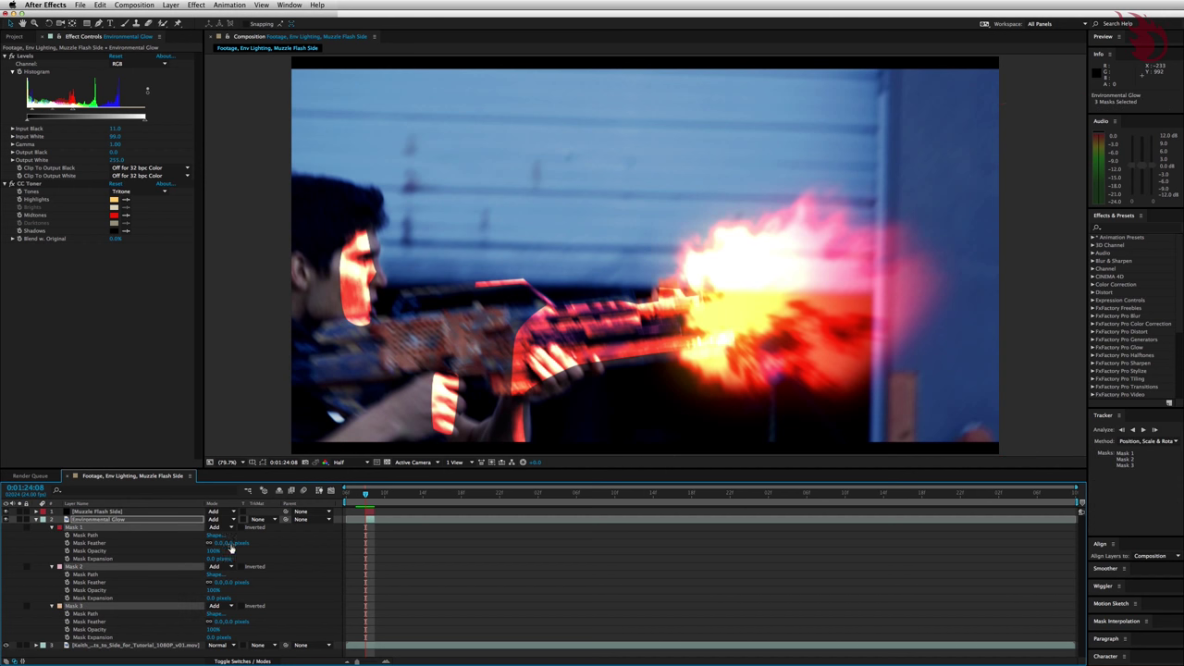
left_click(231, 543)
type("100")
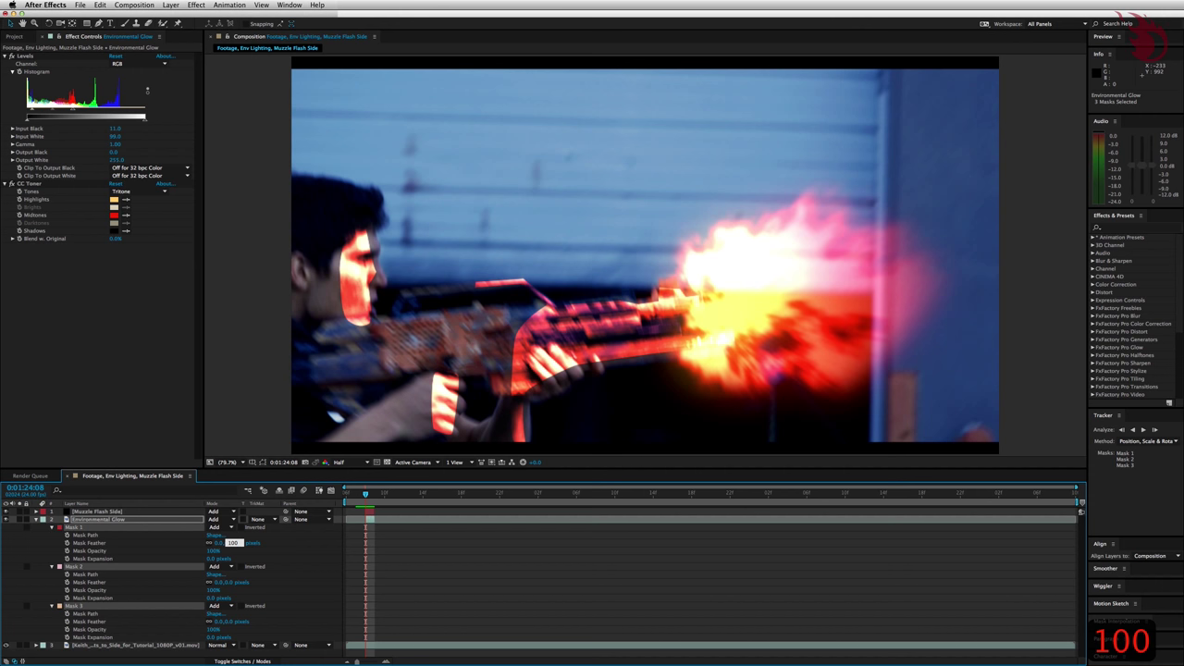
key("Return")
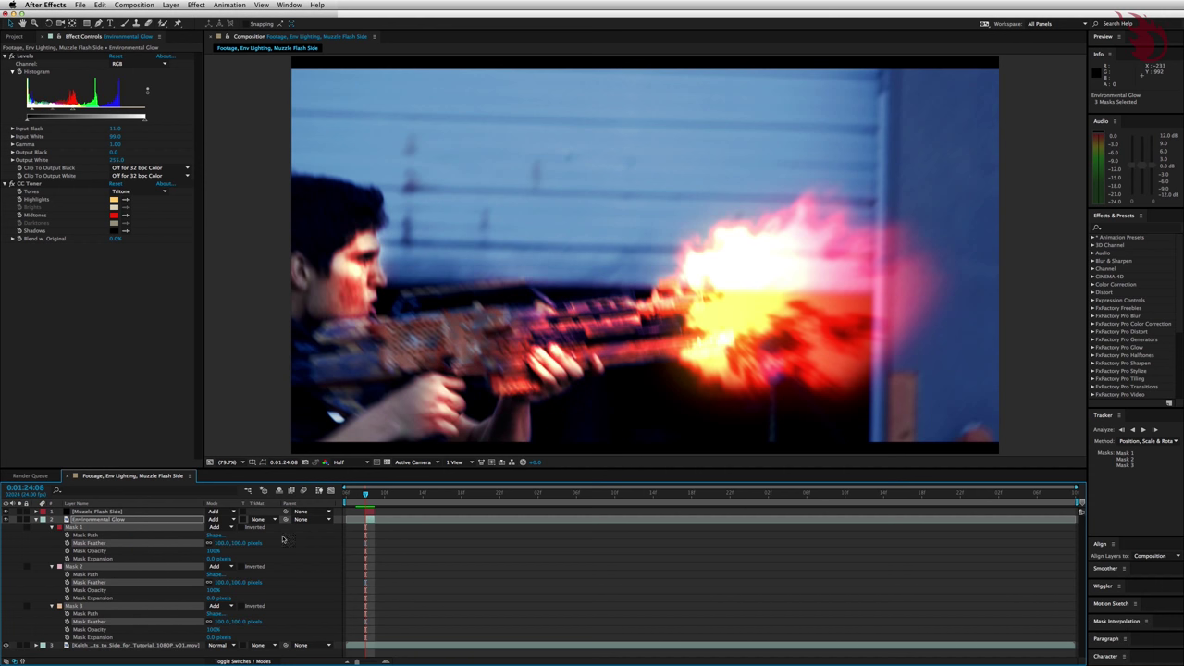
- Set Mask 1's opacity to 85%
left_click(166, 537)
left_click(76, 527)
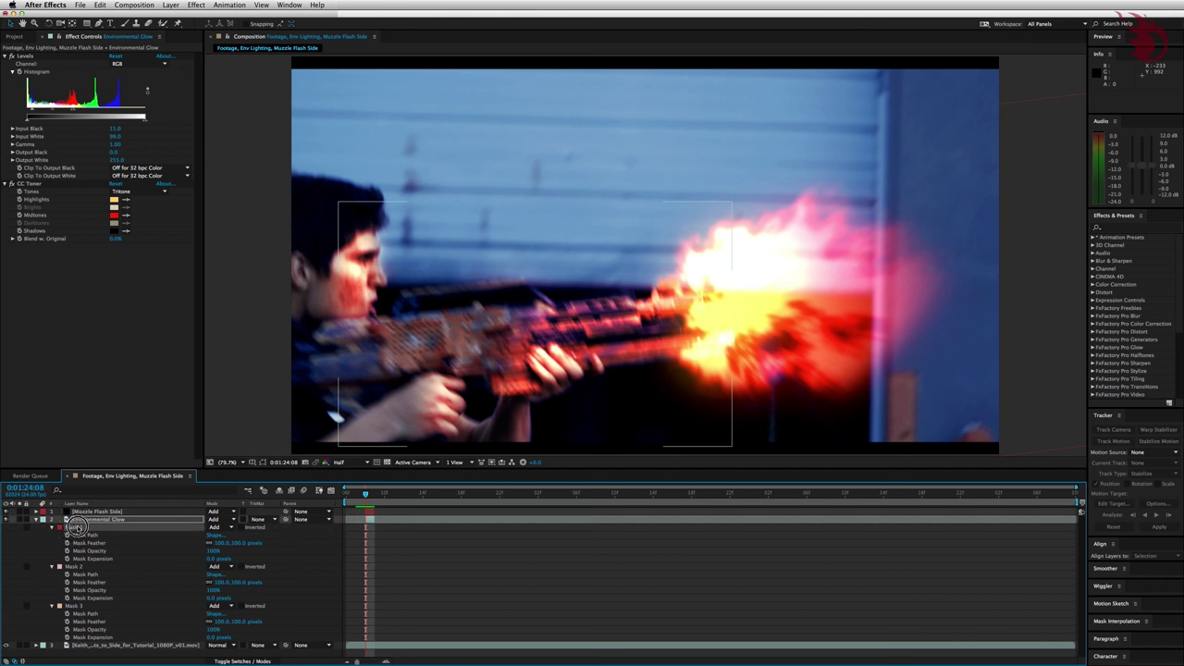
left_click(215, 552)
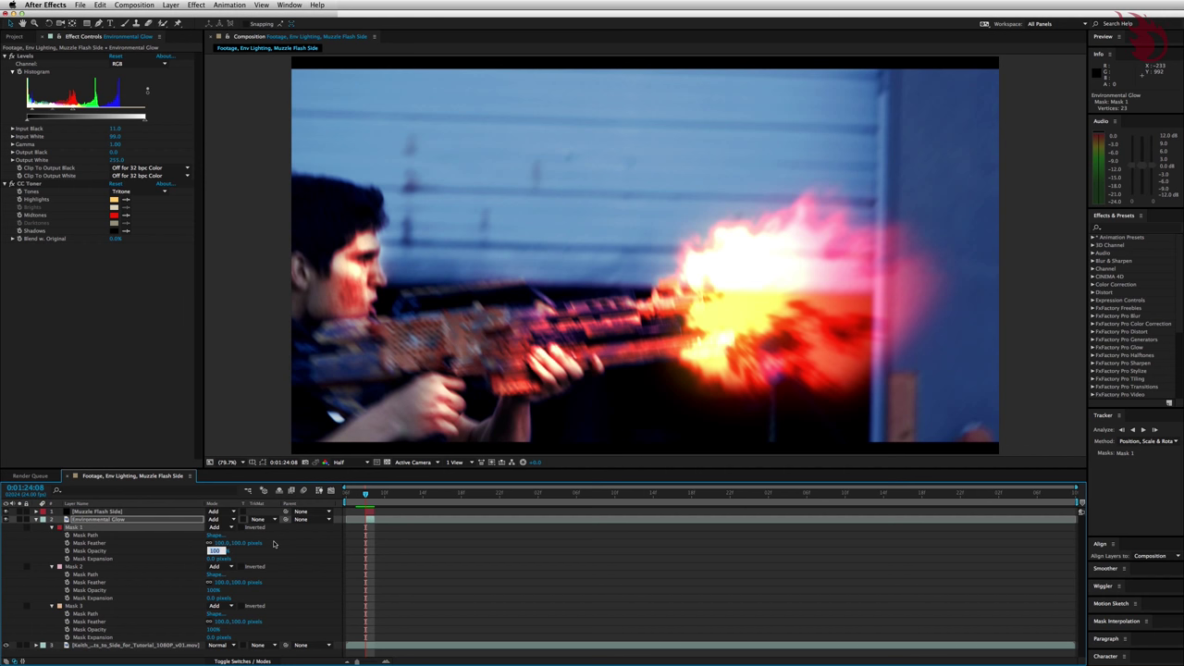
type("85")
key("Return")
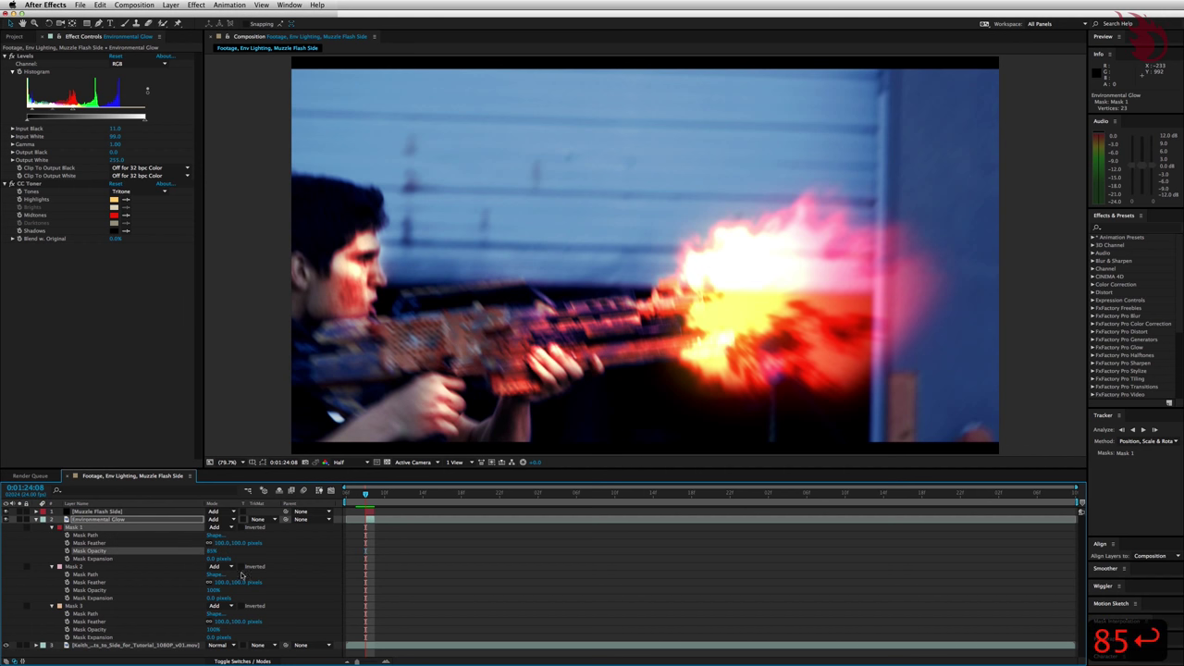
- Set Masks 2 and 3 to 65% opacity
left_click(63, 567)
left_click(81, 605, "shift")
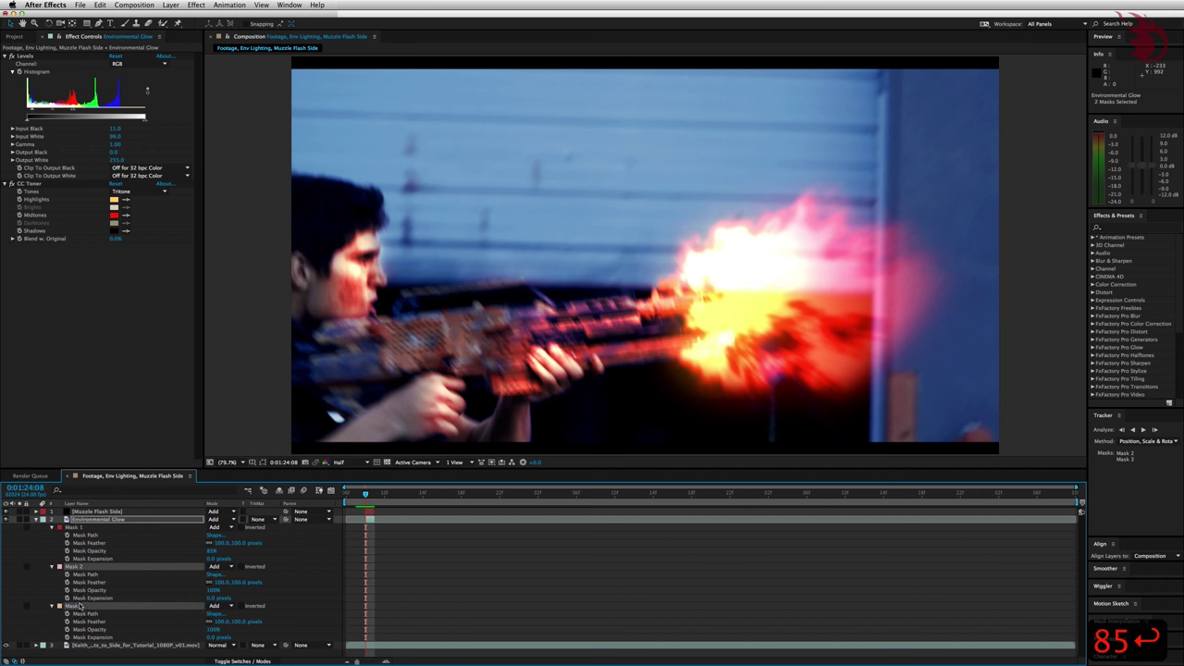
left_click(215, 589)
type("65")
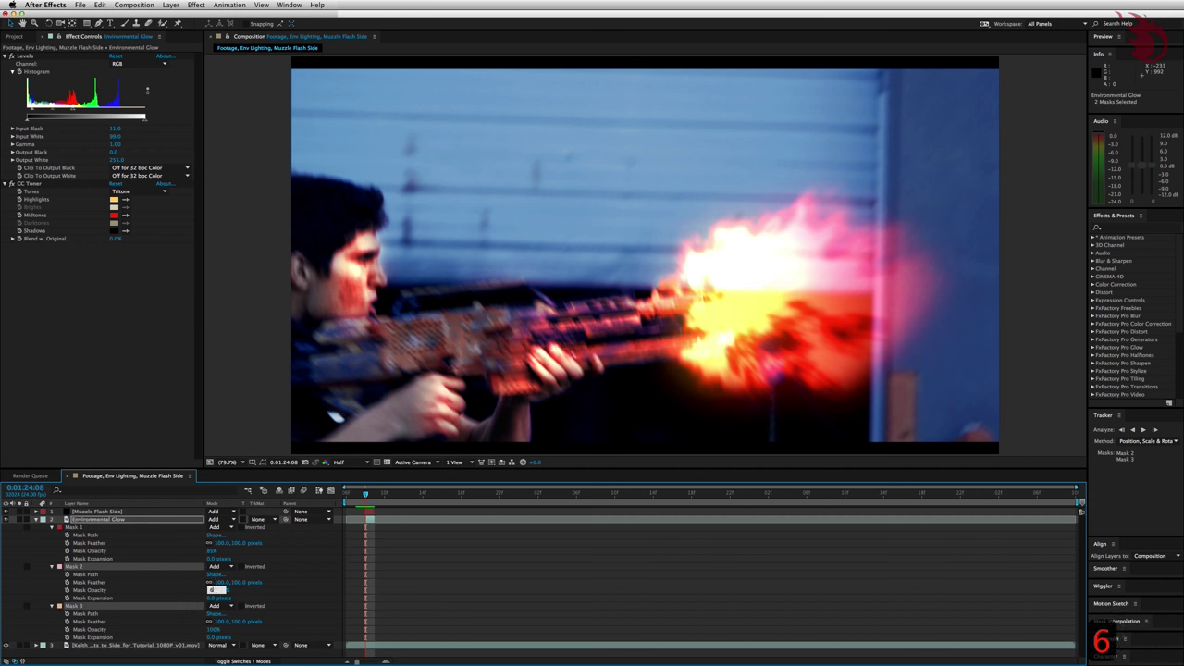
key("Return")
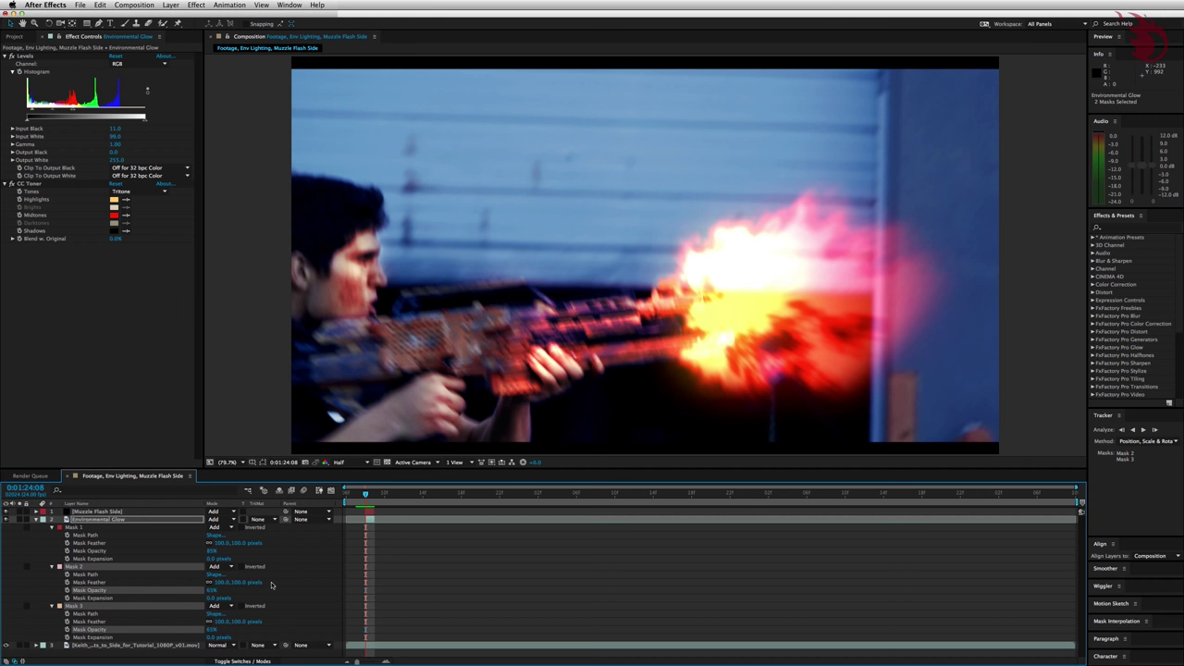
- Change the Environmental Glow CC Toner Highlights colour to a deeper orange
left_click(121, 519)
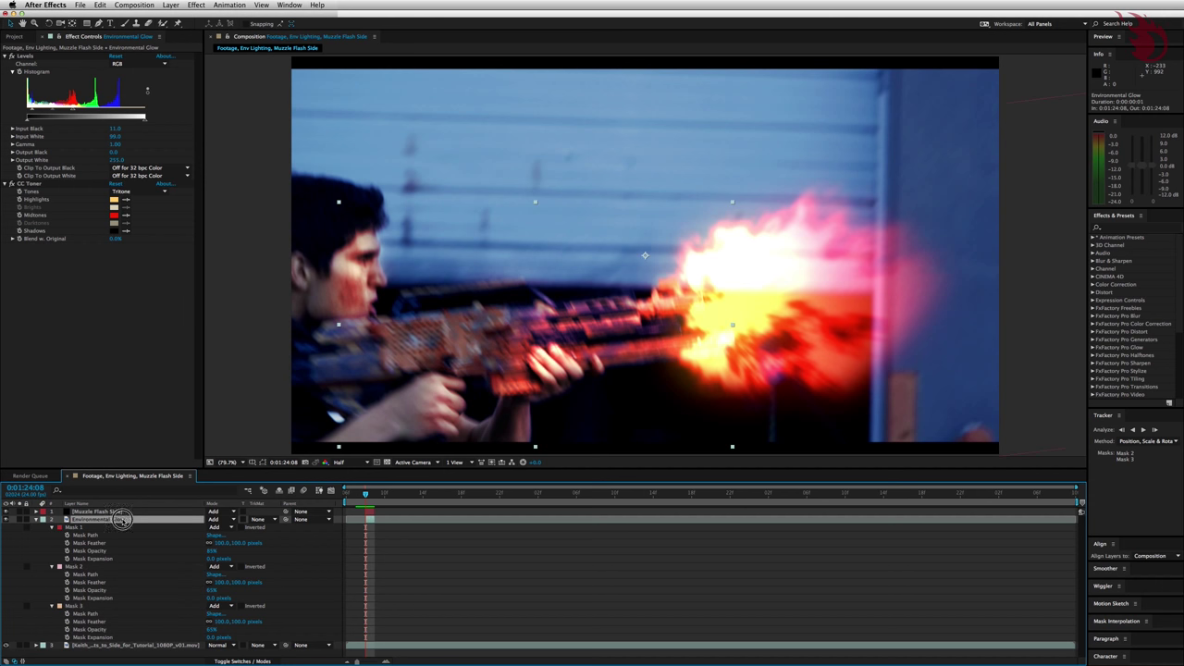
left_click(38, 184)
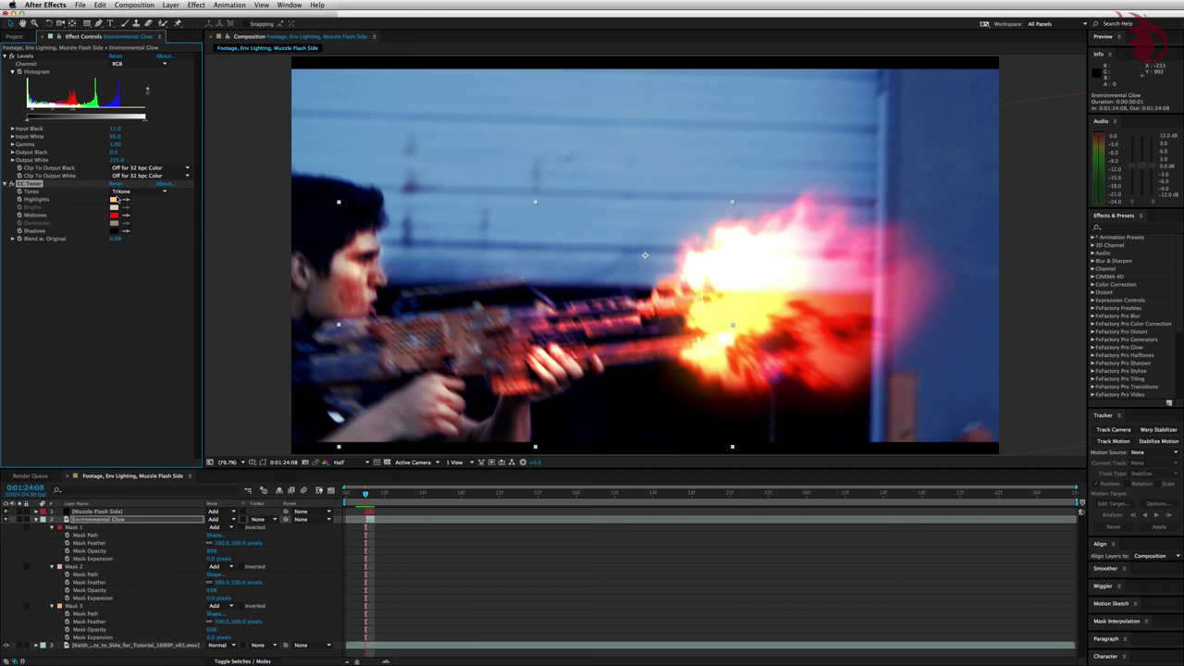
left_click(114, 199)
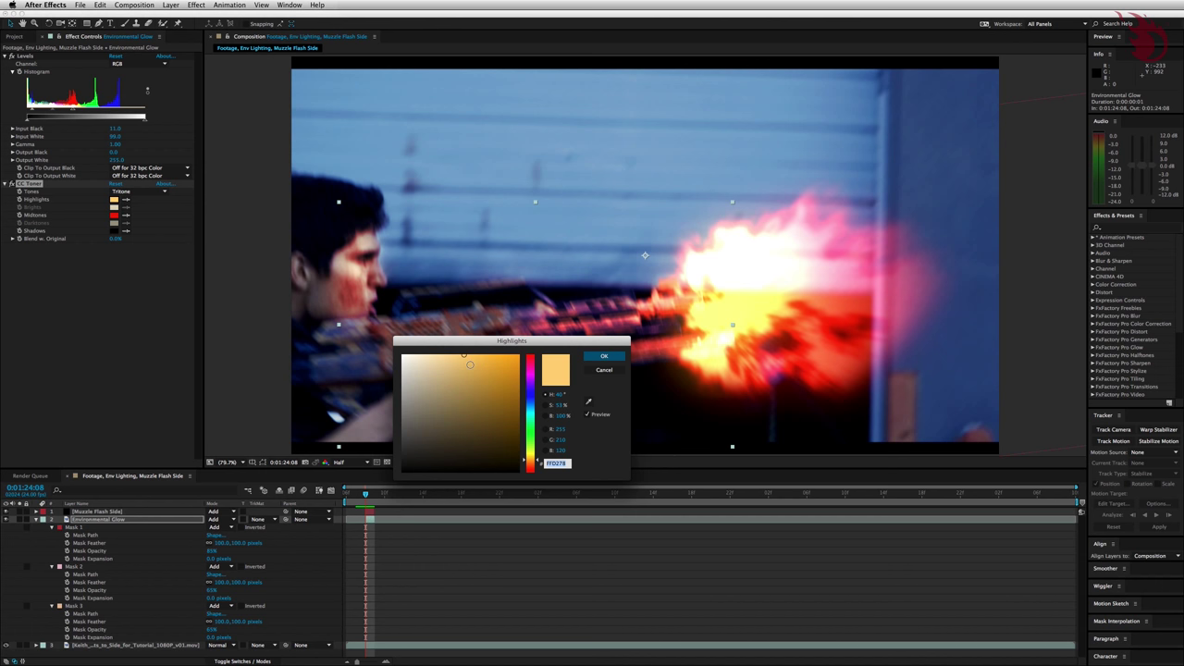
left_click_drag(470, 364, 507, 361)
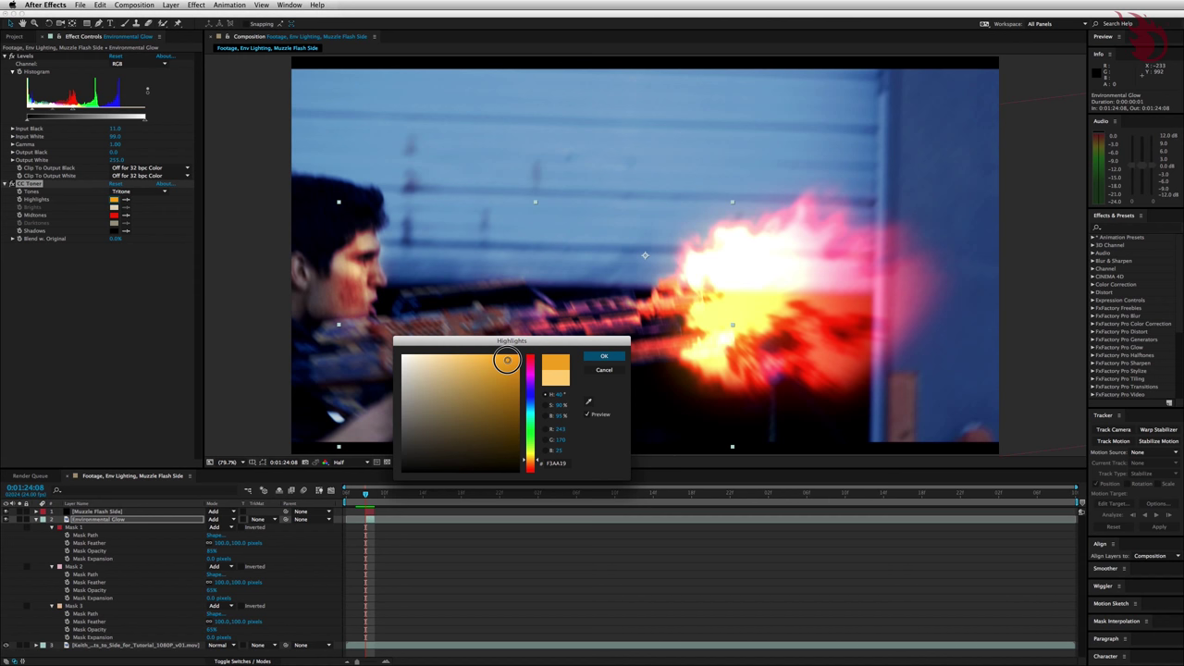
left_click(606, 356)
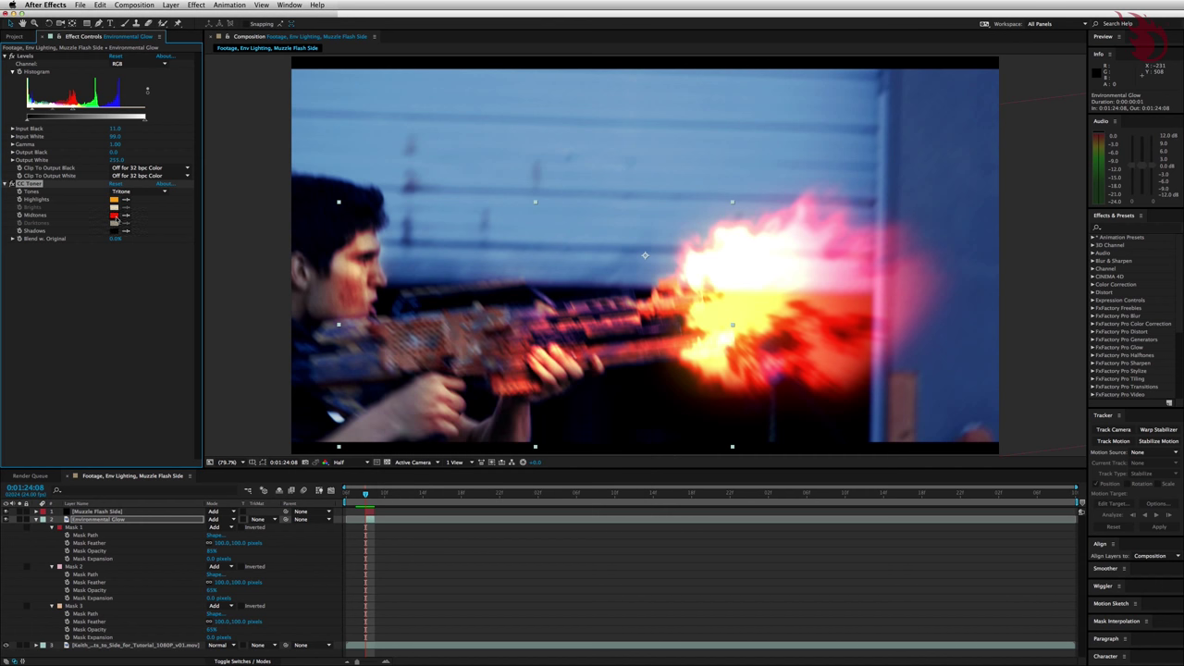
- Change the CC Toner Midtones colour to a lighter red
left_click(113, 215)
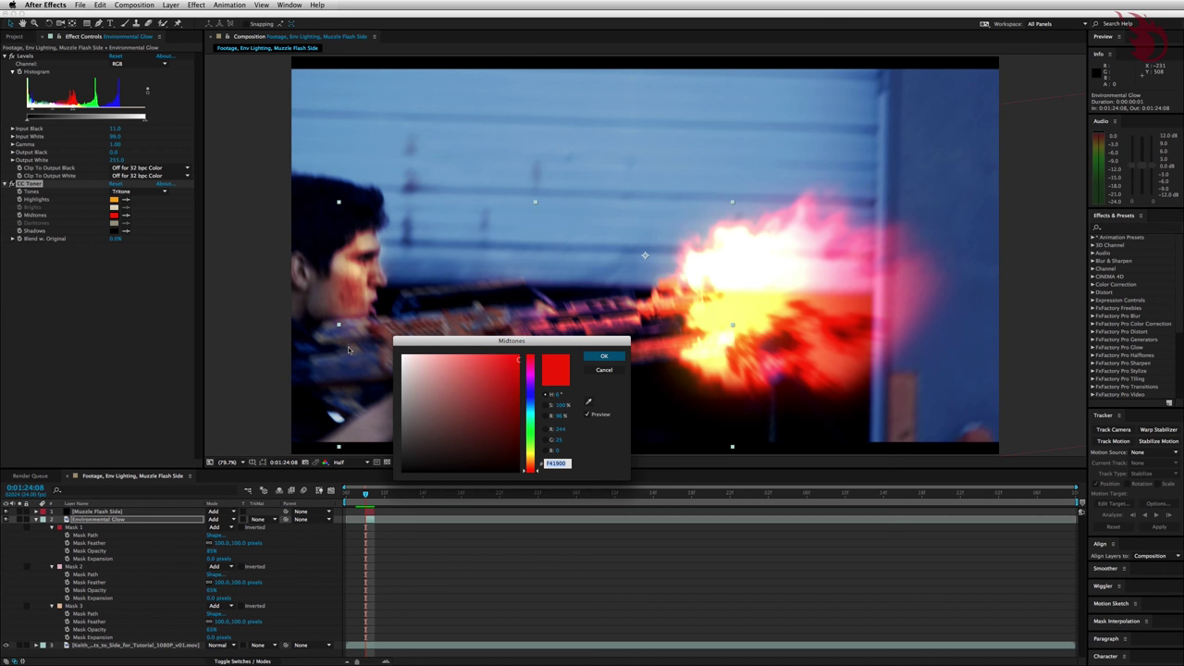
left_click_drag(506, 363, 484, 356)
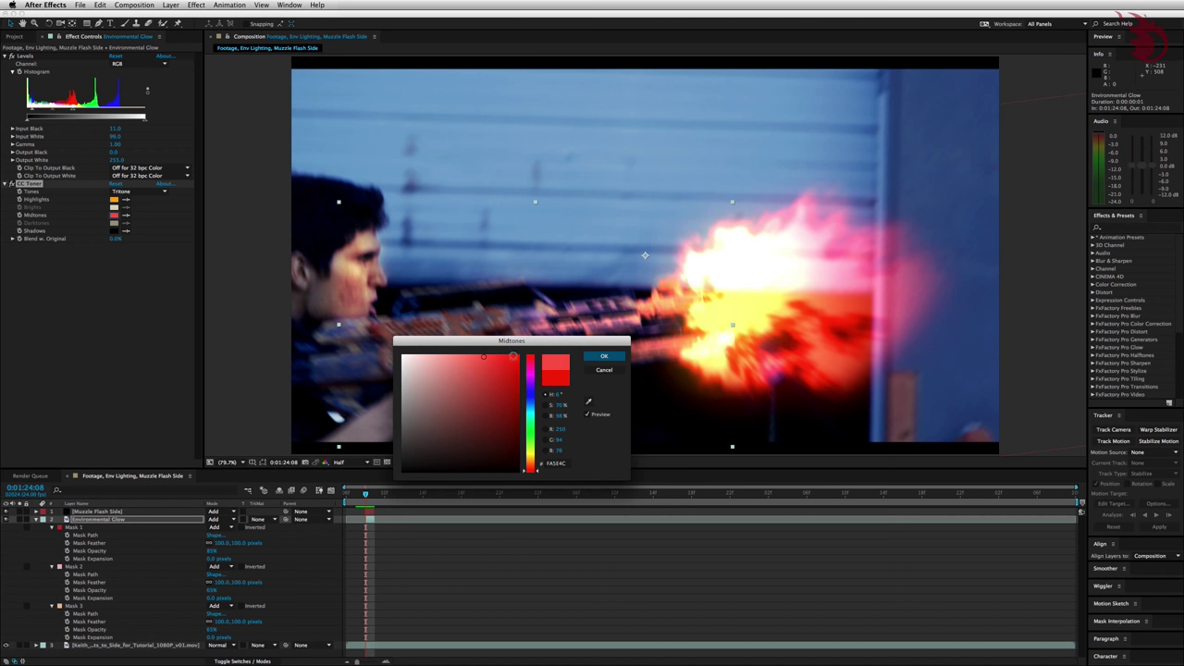
left_click(600, 357)
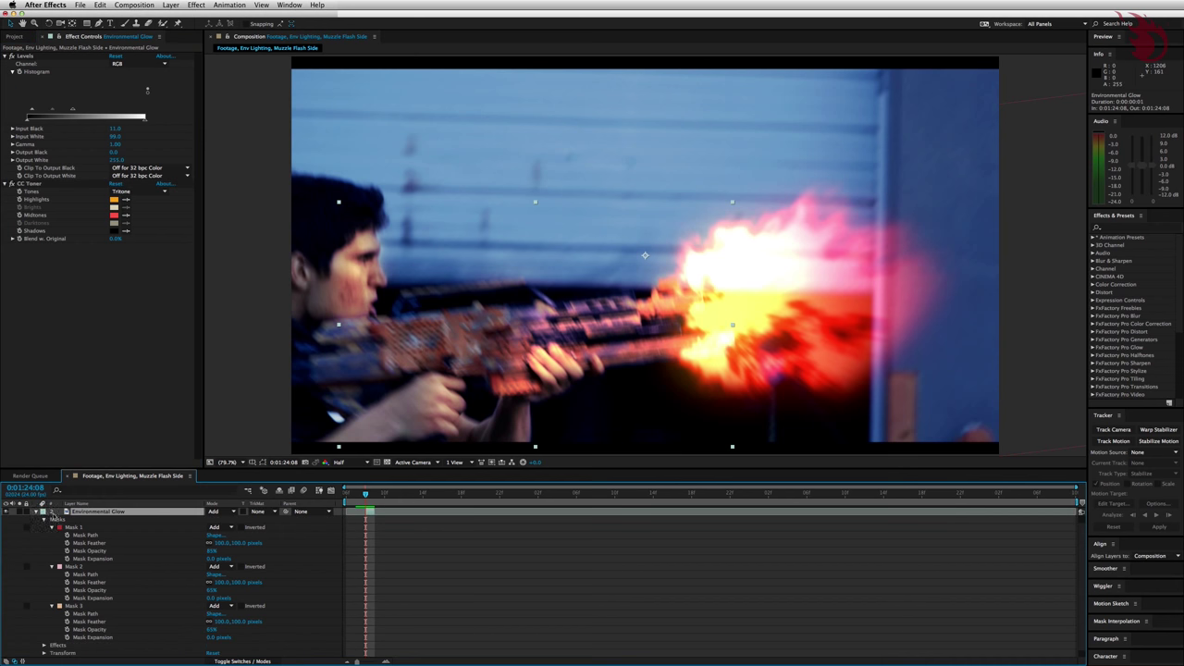
- Create a new solid 'Frame Brightening' coloured by sampling the orange CC Toner Highlights swatch
left_click(39, 518)
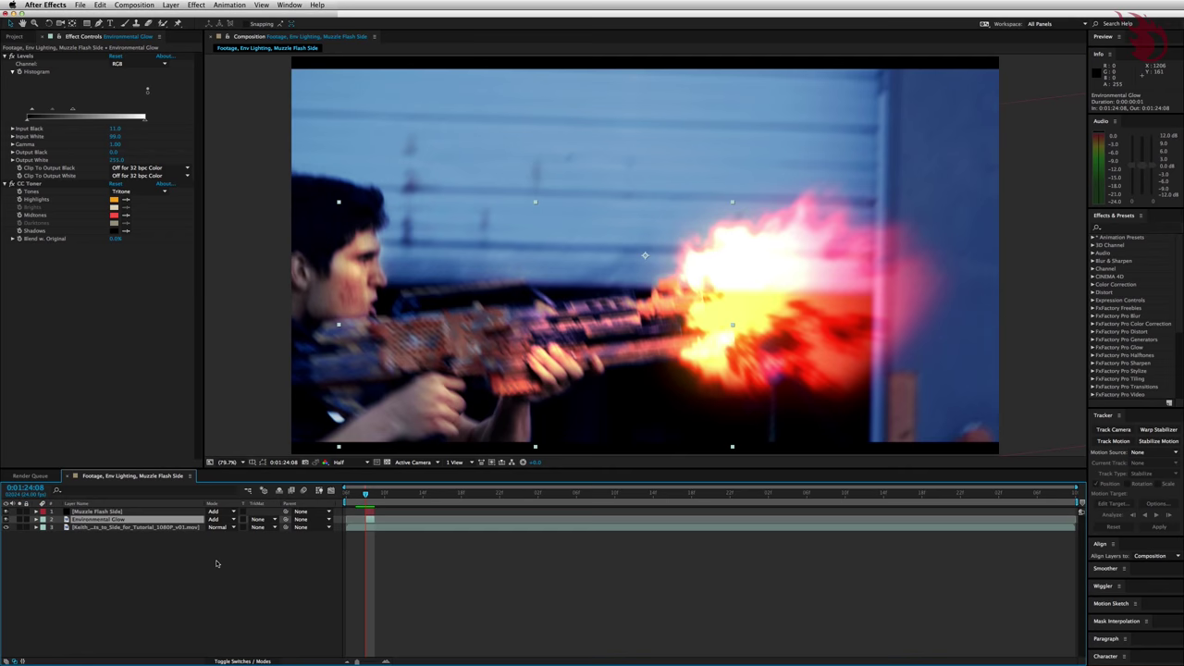
right_click(217, 564)
mouse_move(305, 568)
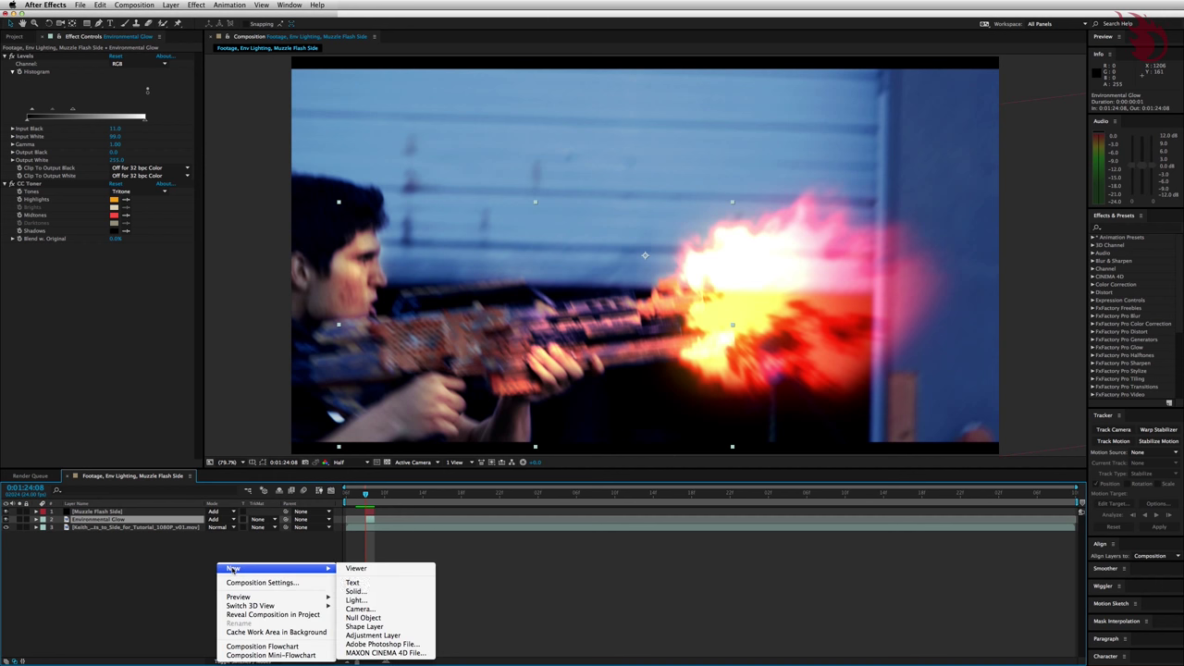
left_click(395, 594)
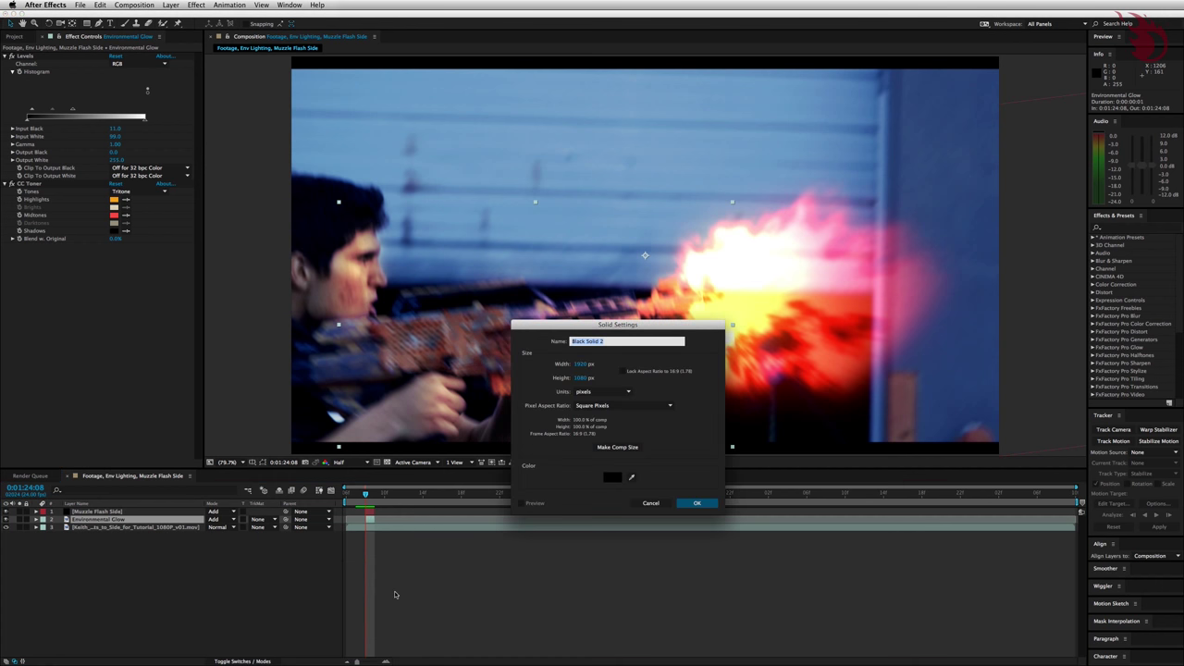
type("Frame")
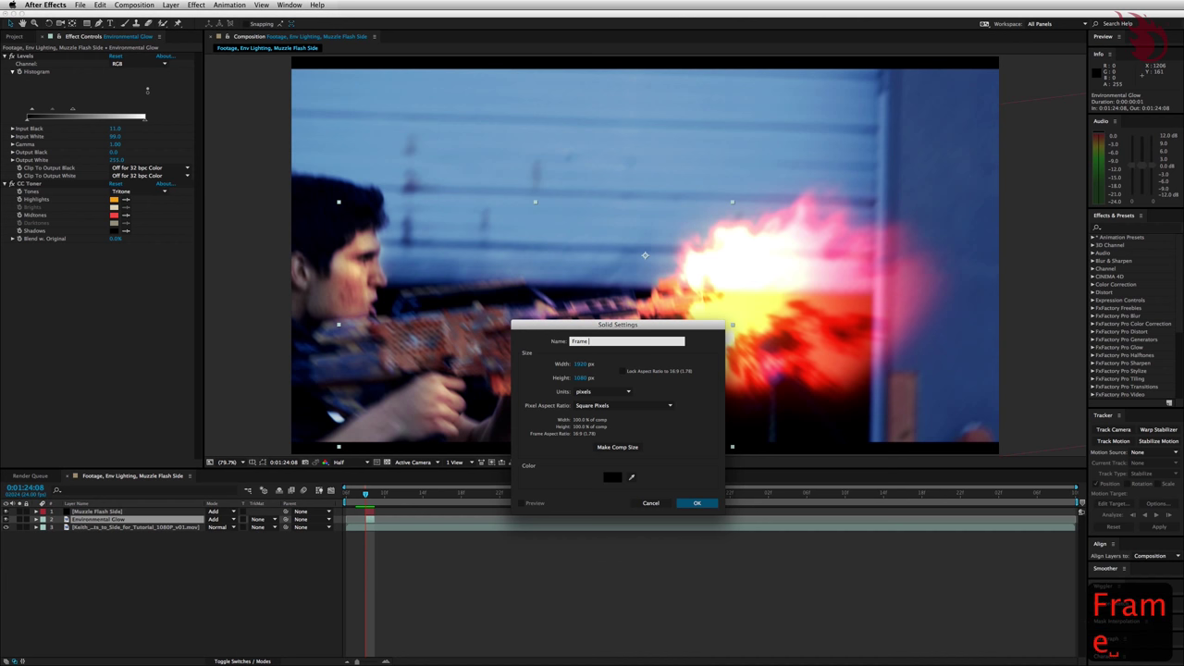
type(" Brightening")
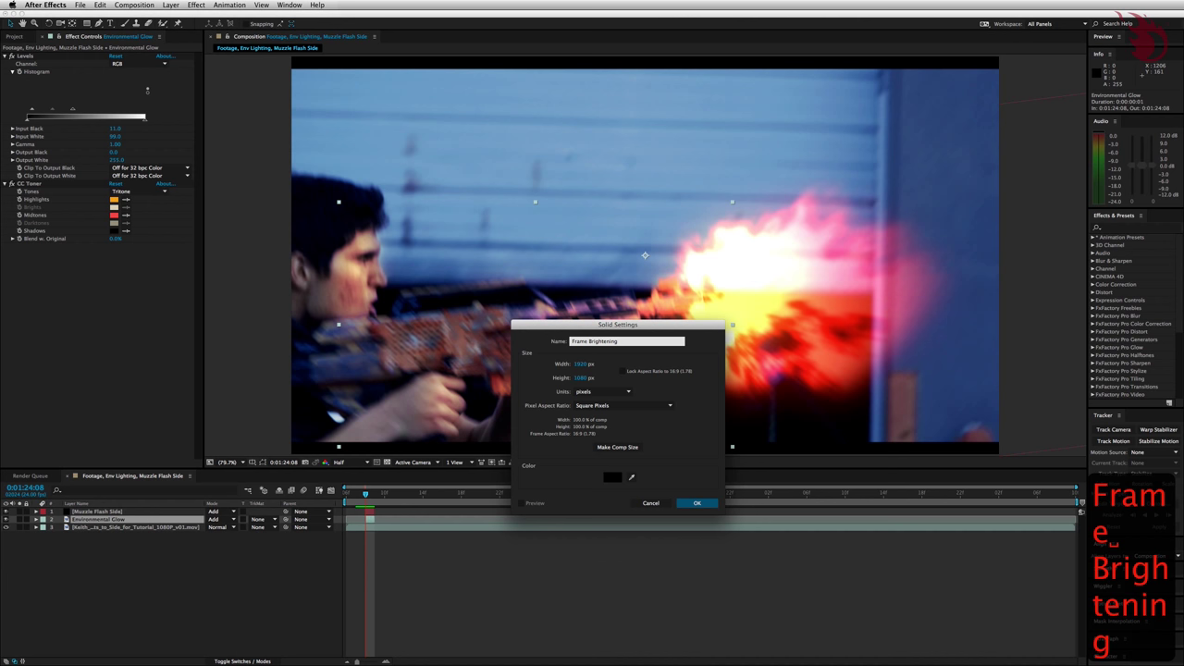
left_click(633, 478)
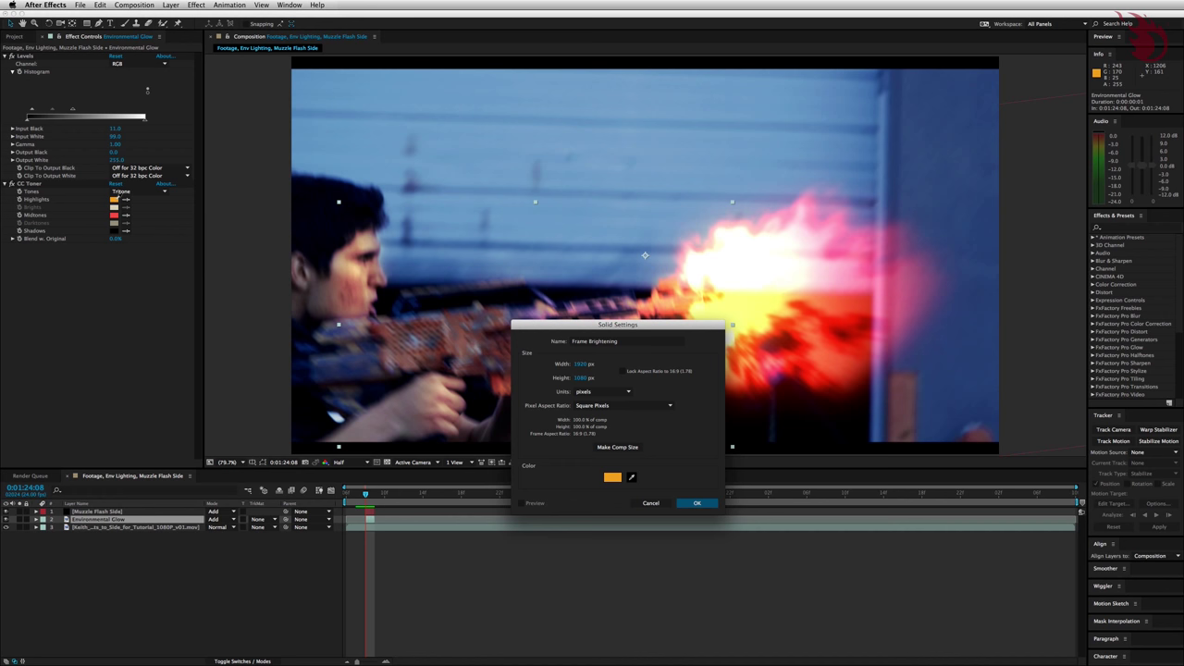
left_click(119, 200)
left_click(687, 505)
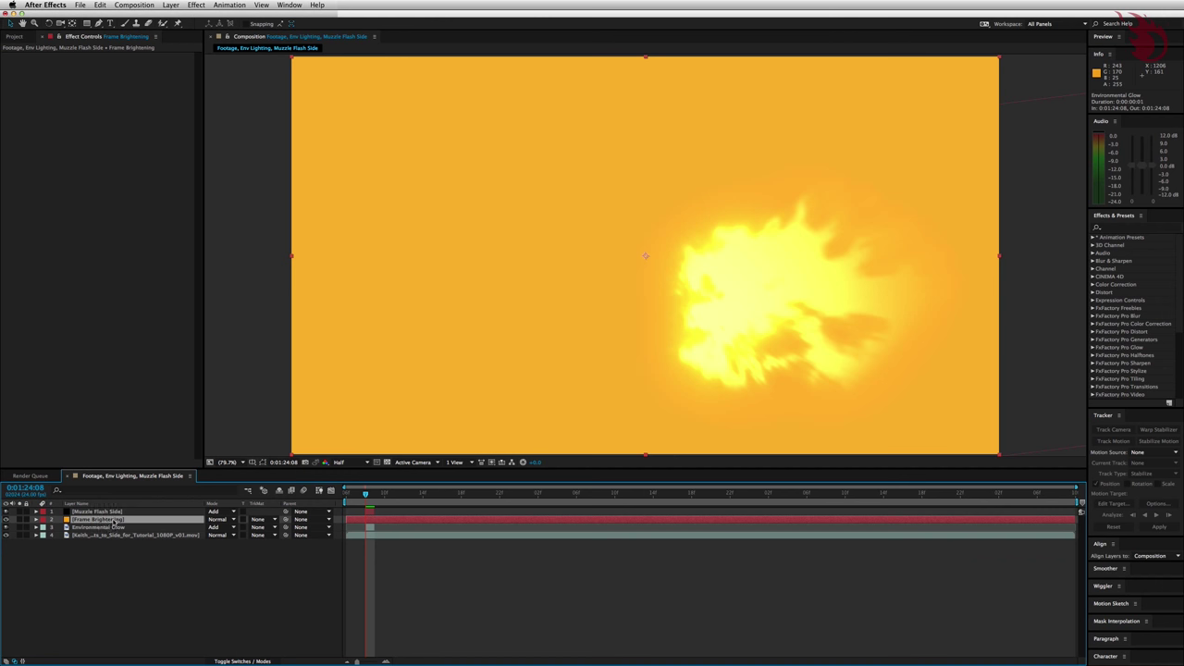
- Trim the Frame Brightening layer's out point to the current frame
left_click(113, 523)
key("alt+bracketright")
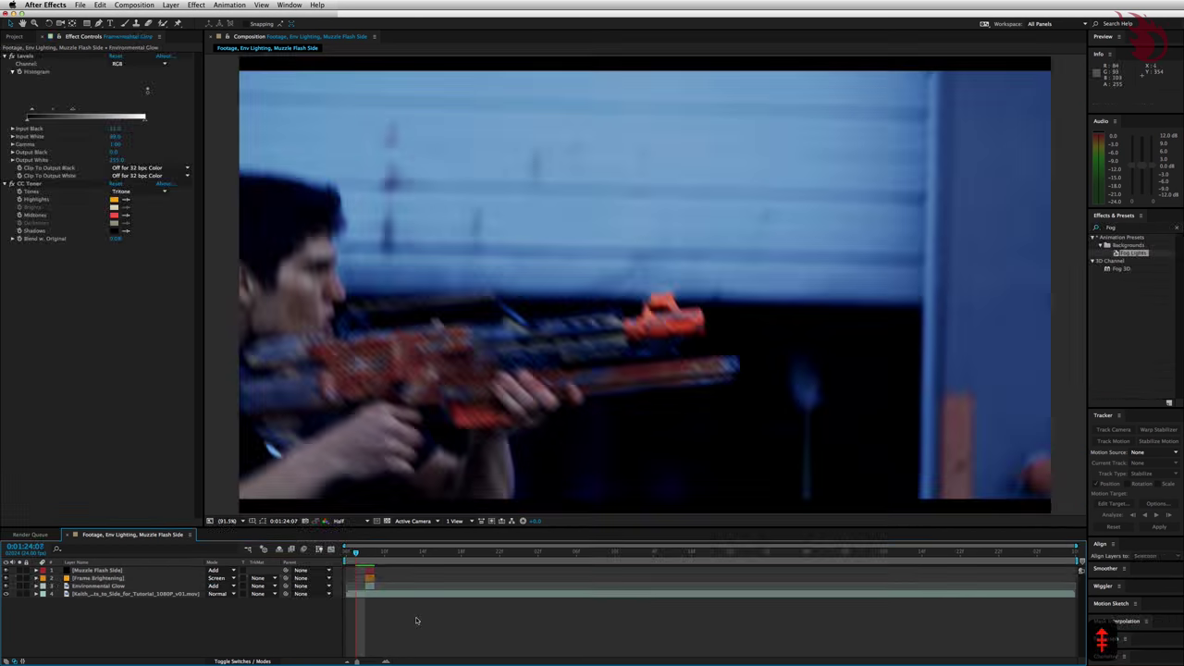
key("Page_Down")
key("Page_Up")
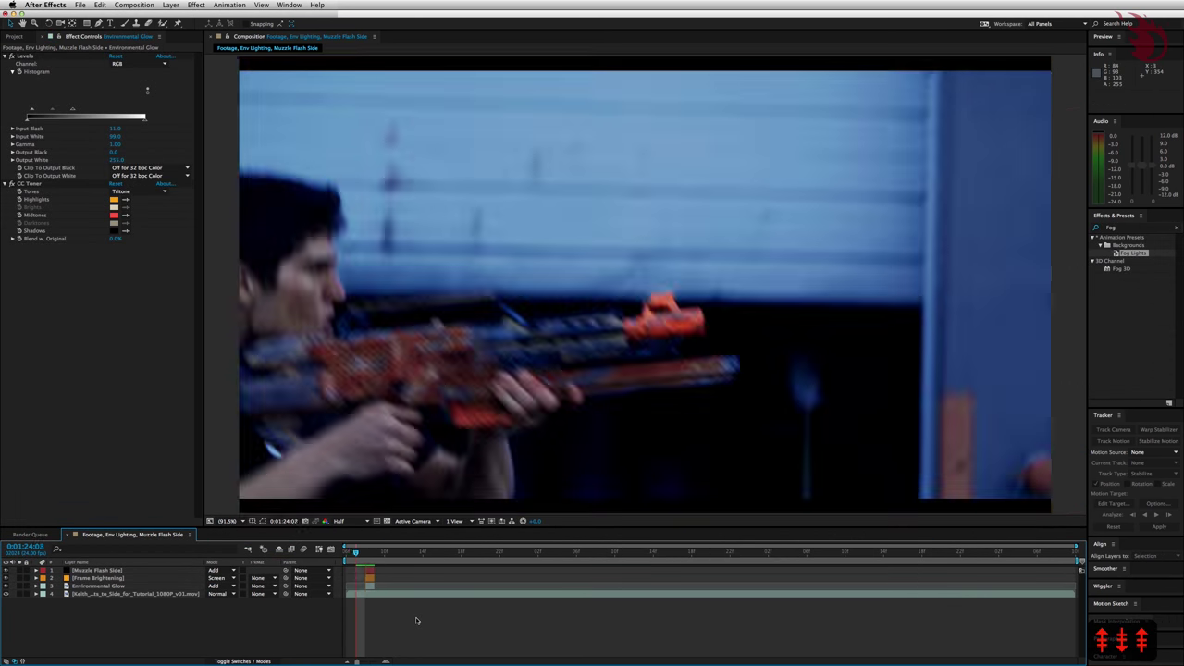
key("Page_Down")
key("Page_Up")
key("Page_Down")
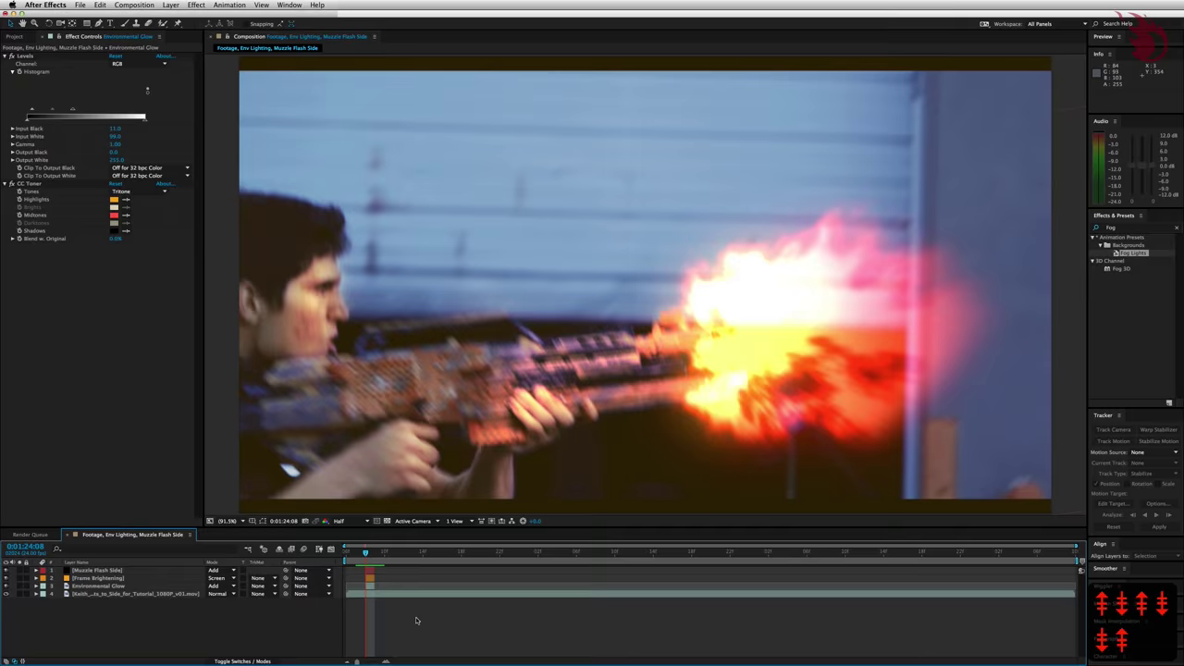
key("Page_Up")
key("Page_Down")
key("Page_Up")
key("Page_Down")
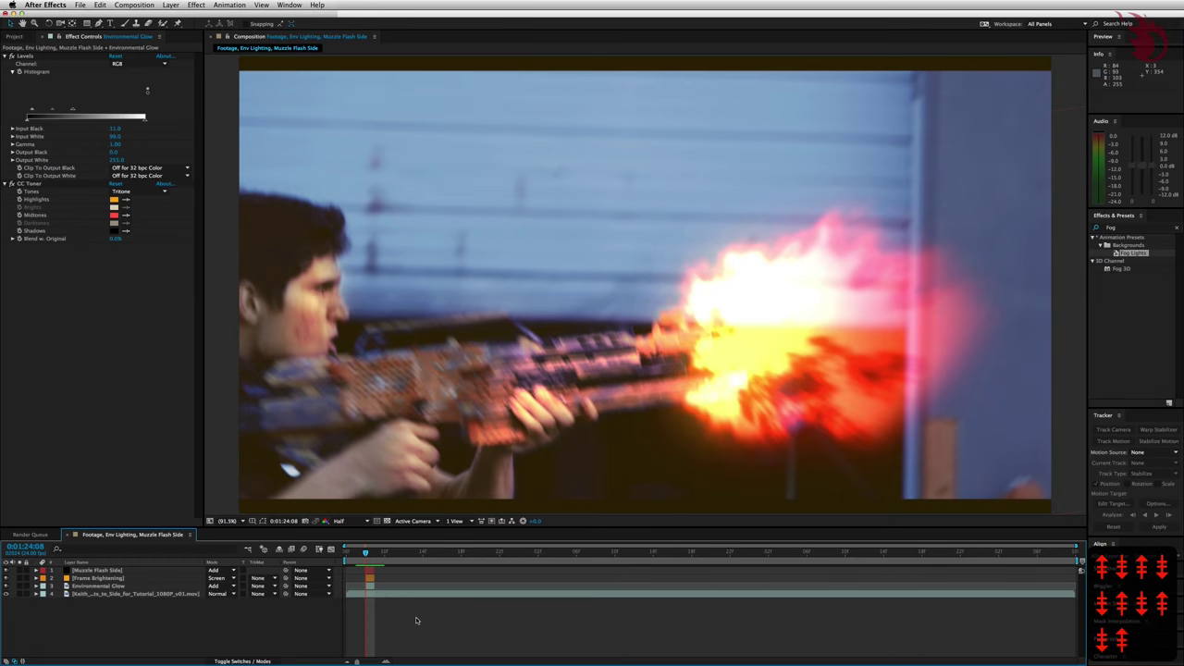
key("Page_Up")
key("Page_Down")
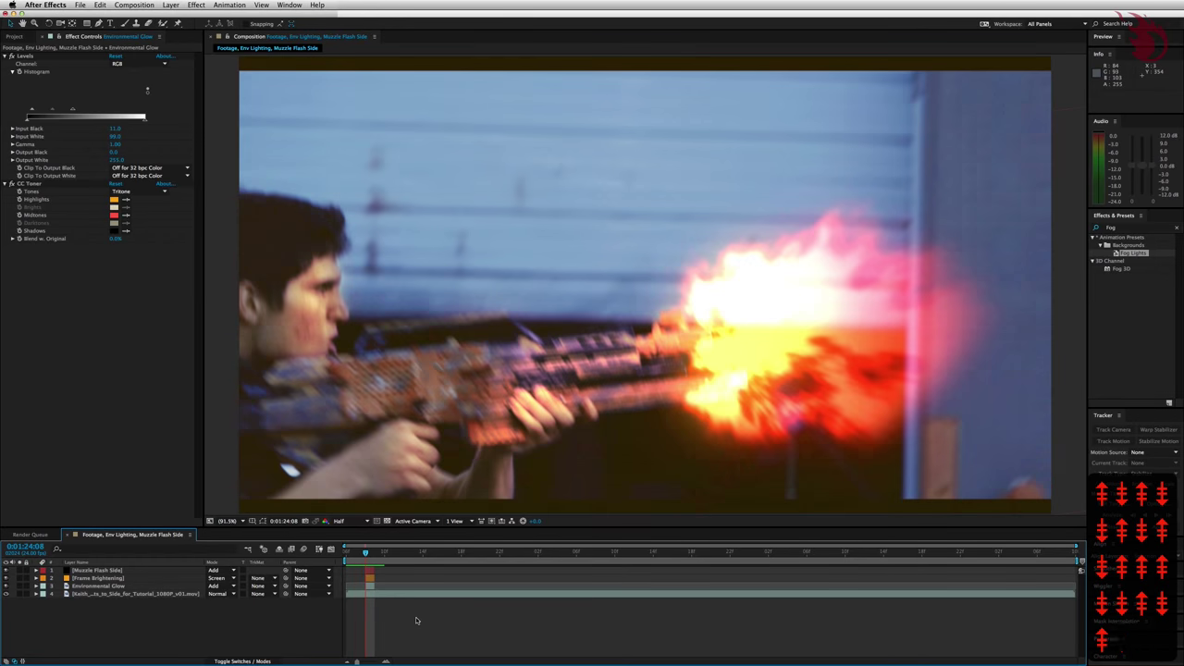
key("Page_Up")
key("Page_Down")
key("Page_Up")
key("Page_Up")
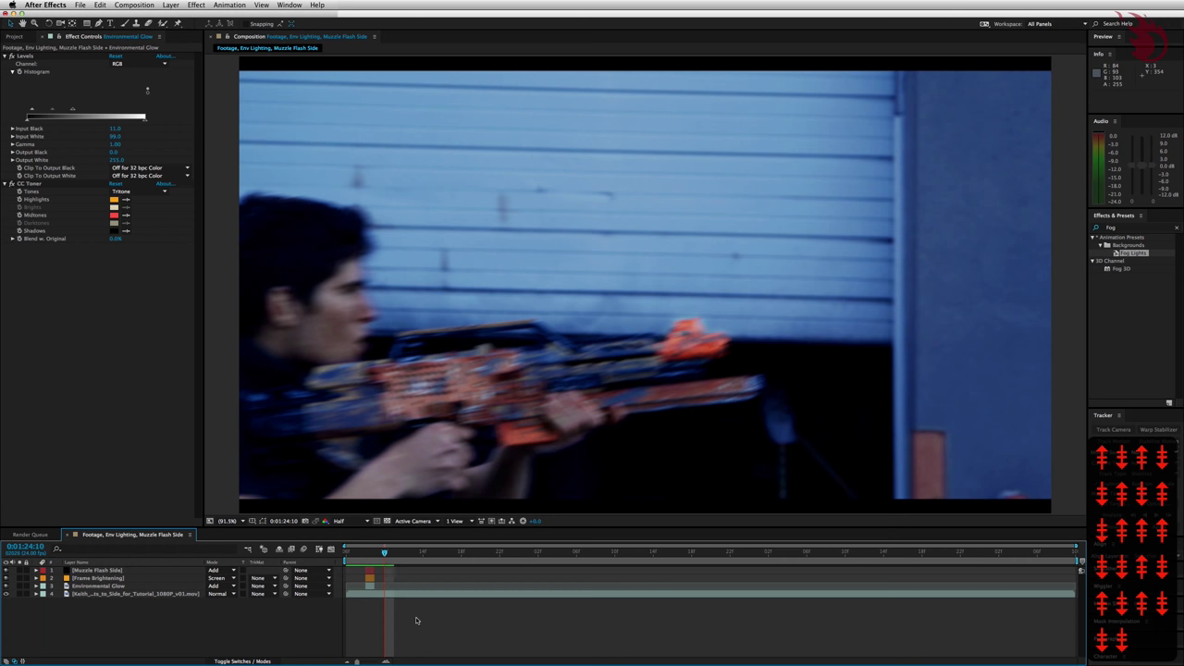
key("Page_Down")
key("Page_Down")
key("Page_Up")
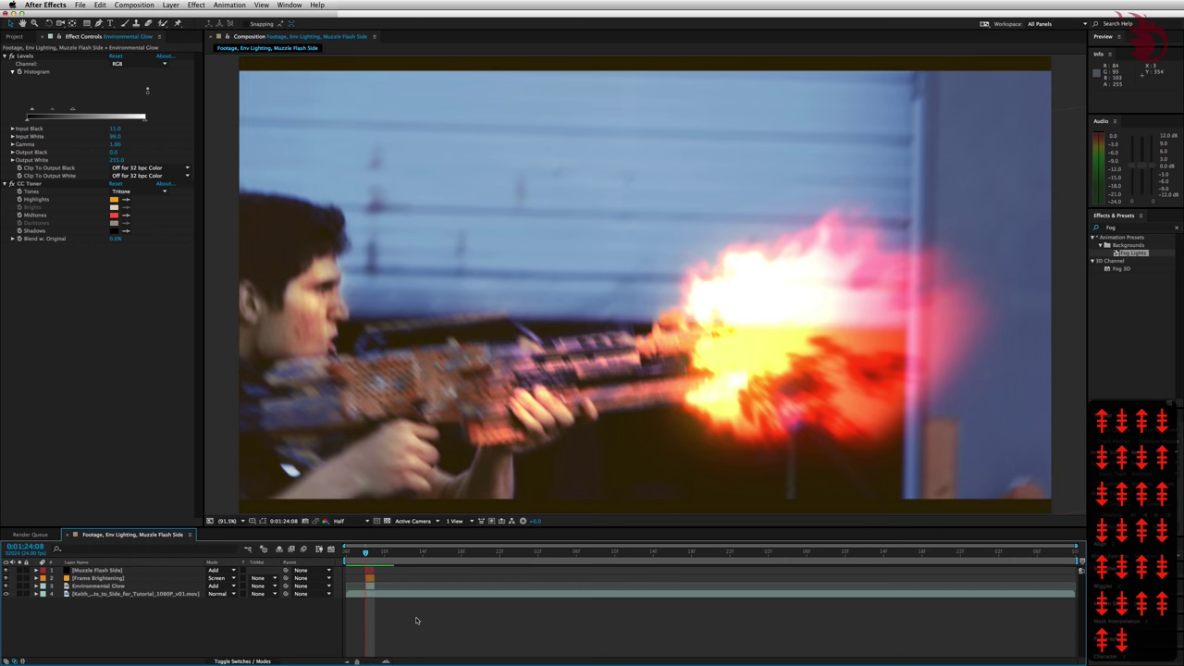